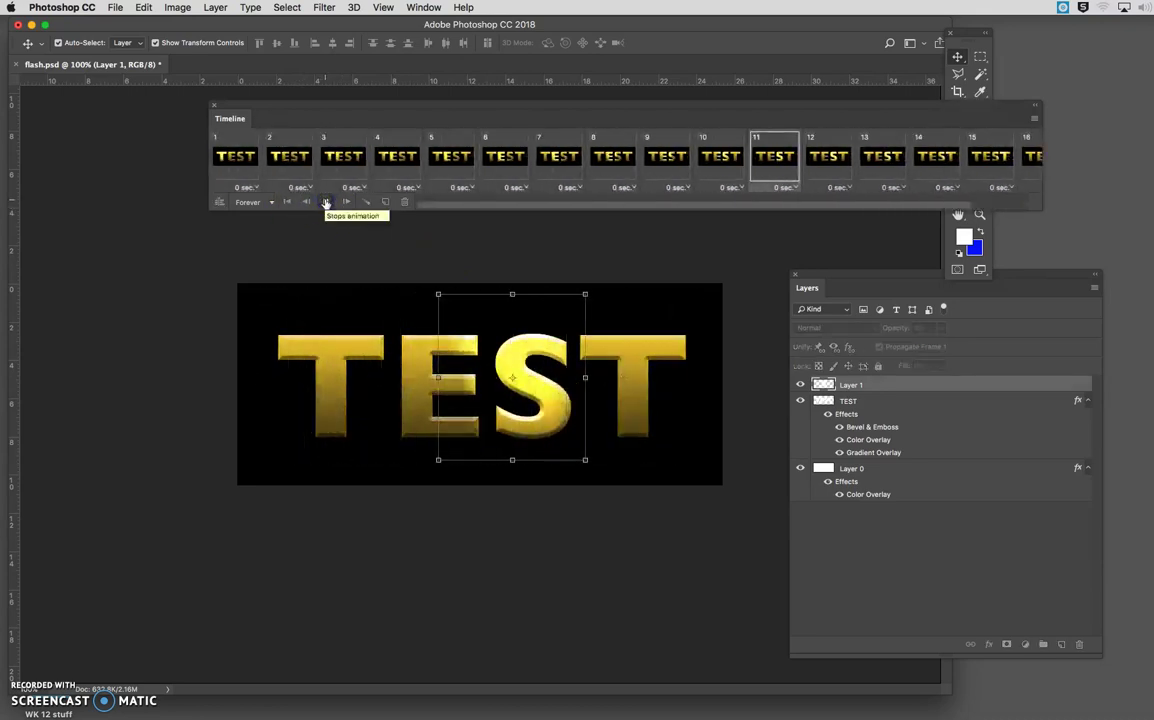
Stop the animation playback in flash.psd and select the black background layer
{"action": "left_click", "coordinate": [325, 202]}
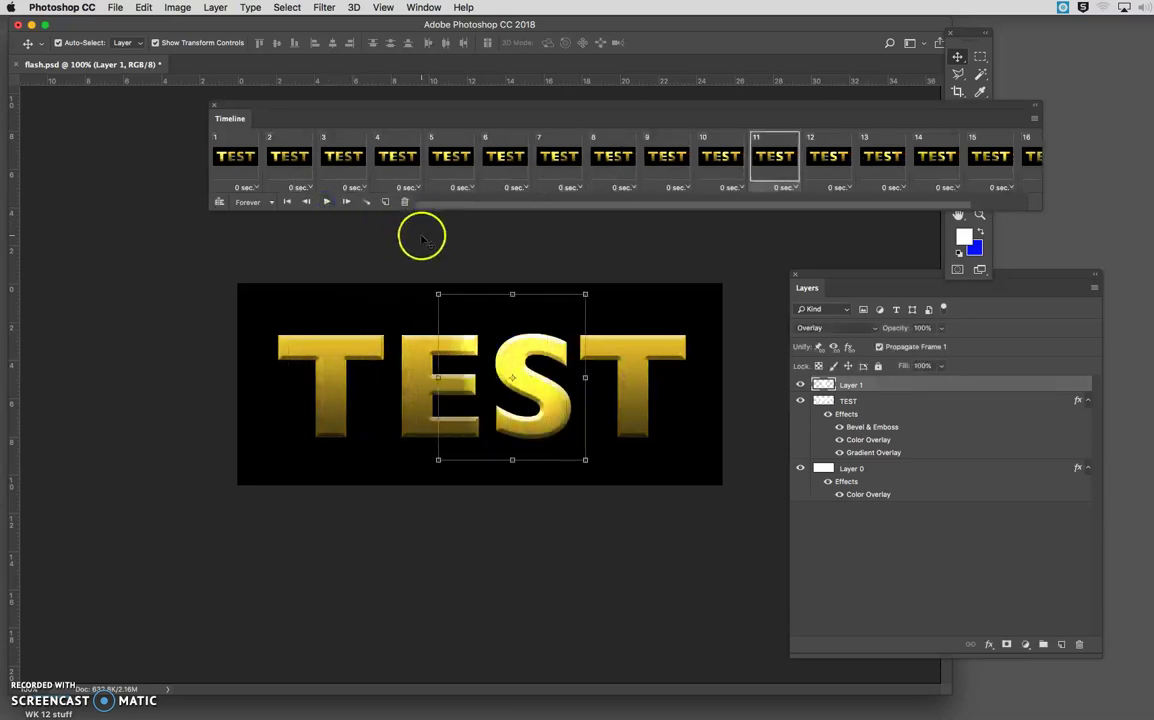
{"action": "left_click", "coordinate": [575, 256]}
{"action": "left_click", "coordinate": [595, 316]}
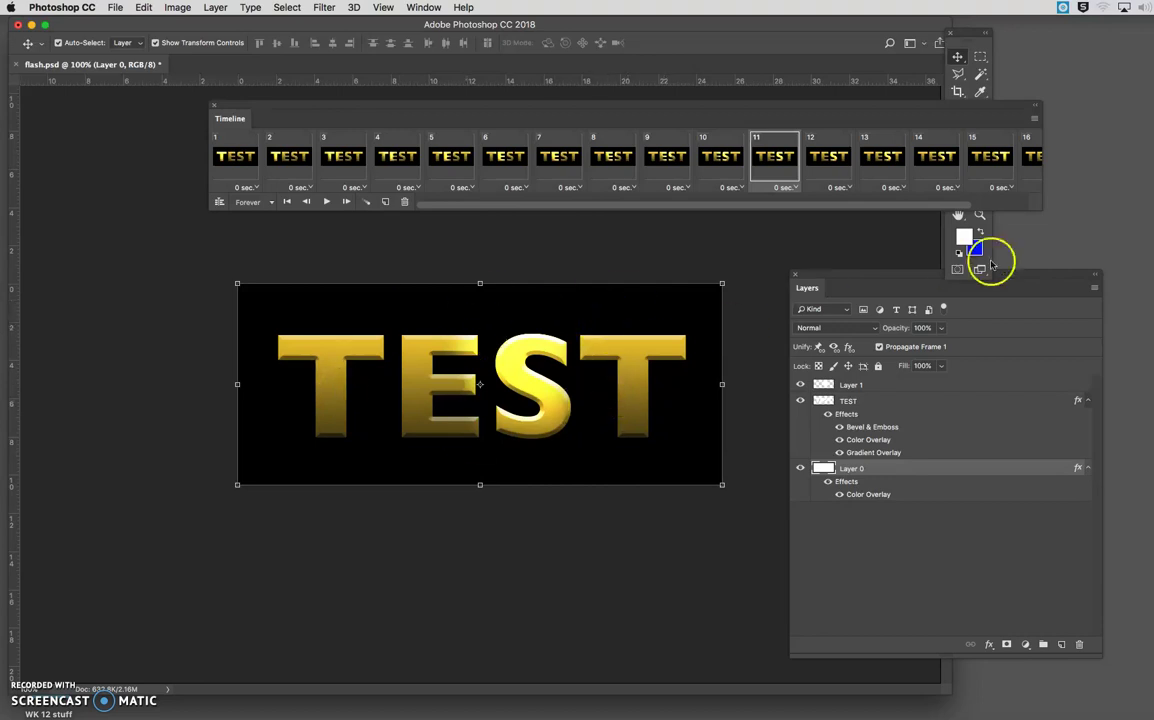
Switch to Preview, examine the chart of standard web banner ad sizes, and close it
{"action": "key", "text": "super+Tab"}
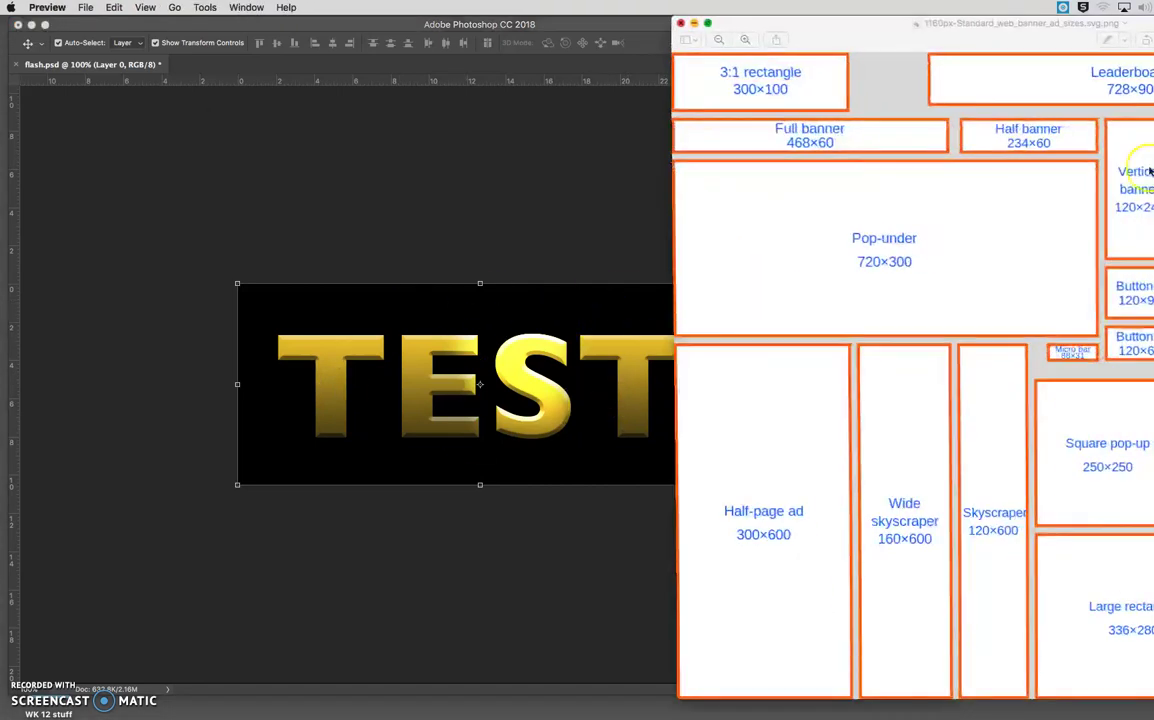
{"action": "left_click_drag", "start_coordinate": [946, 37], "coordinate": [740, 38]}
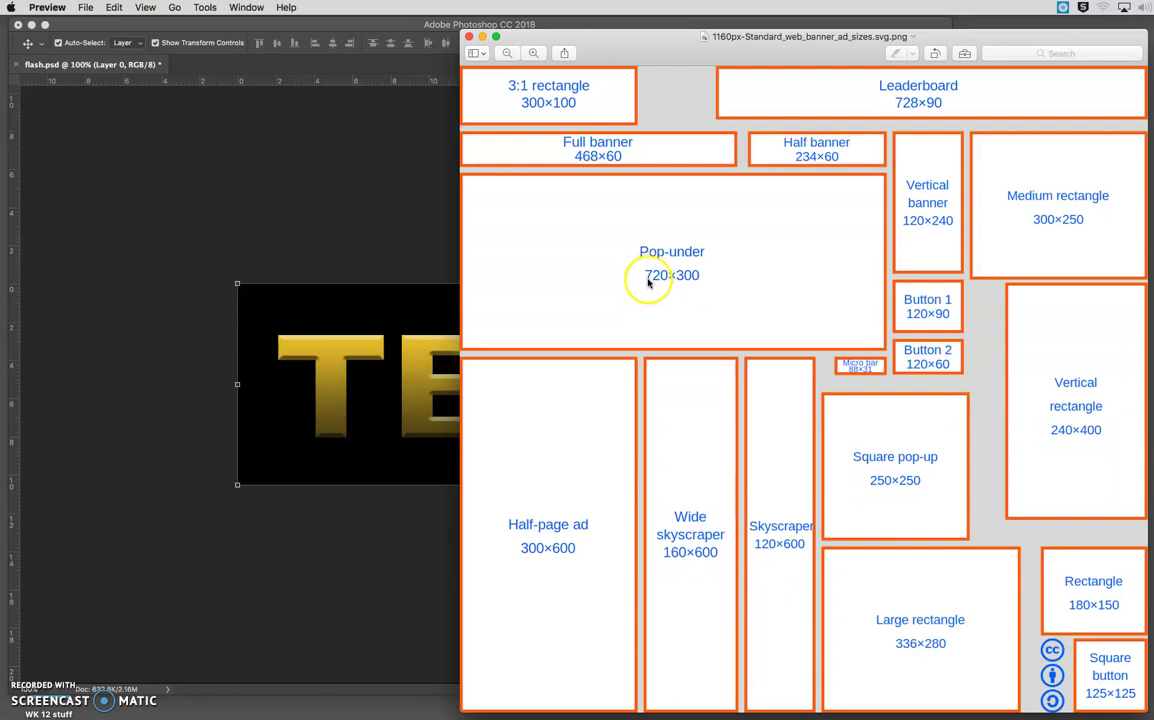
{"action": "left_click", "coordinate": [480, 37]}
Switch back to Photoshop and create a new 720 × 300 pixel document at 72 pixels/inch in RGB with a white background
{"action": "left_click", "coordinate": [86, 8]}
{"action": "left_click", "coordinate": [95, 52]}
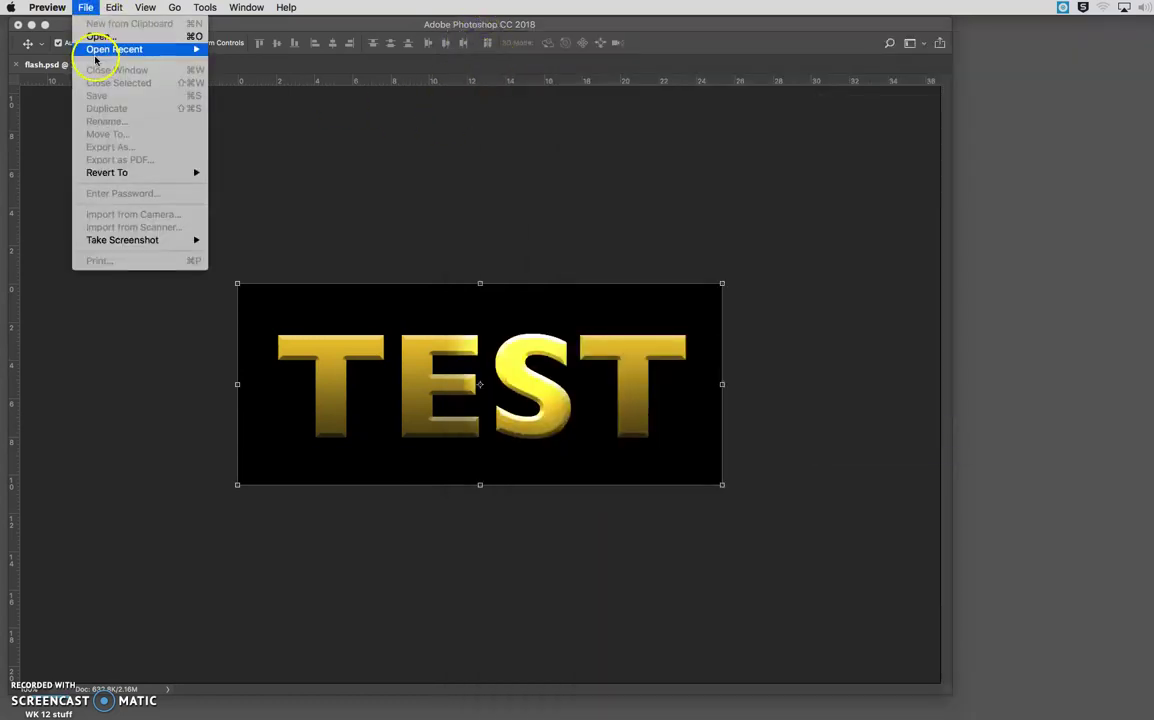
{"action": "left_click", "coordinate": [190, 51]}
{"action": "left_click", "coordinate": [115, 7]}
{"action": "left_click", "coordinate": [260, 24]}
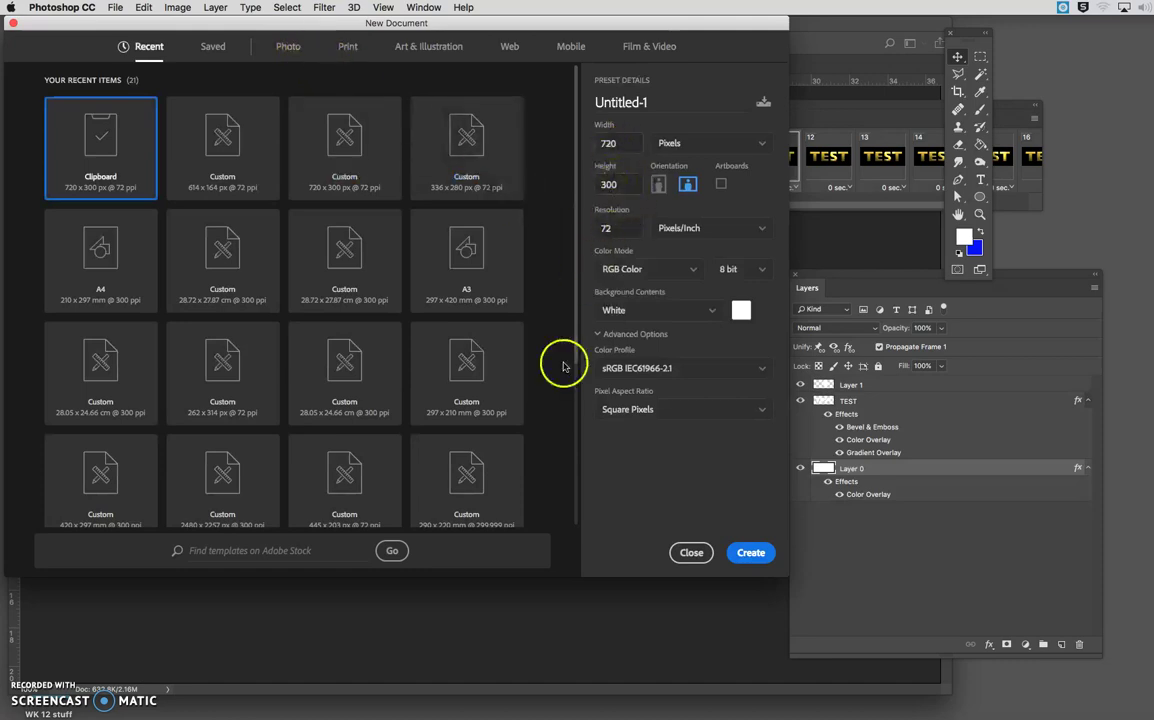
{"action": "left_click", "coordinate": [750, 553]}
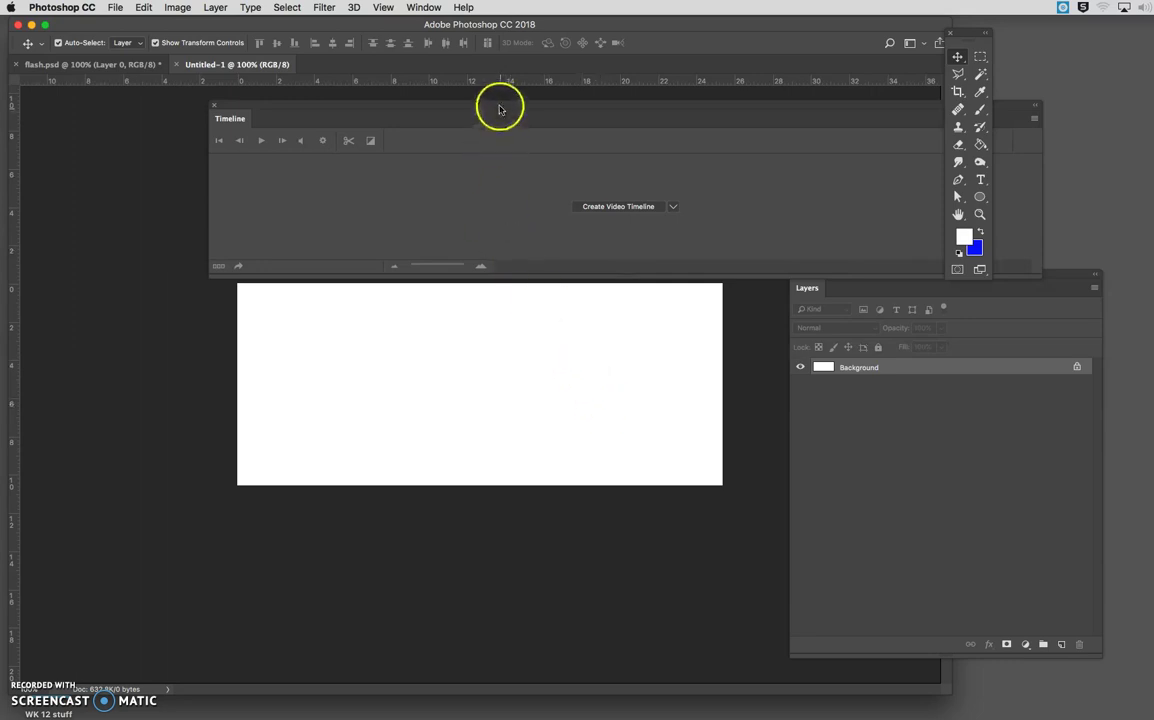
Move the Timeline panel slightly higher above the blank canvas
{"action": "left_click_drag", "start_coordinate": [500, 110], "coordinate": [500, 101]}
{"action": "left_click", "coordinate": [491, 178]}
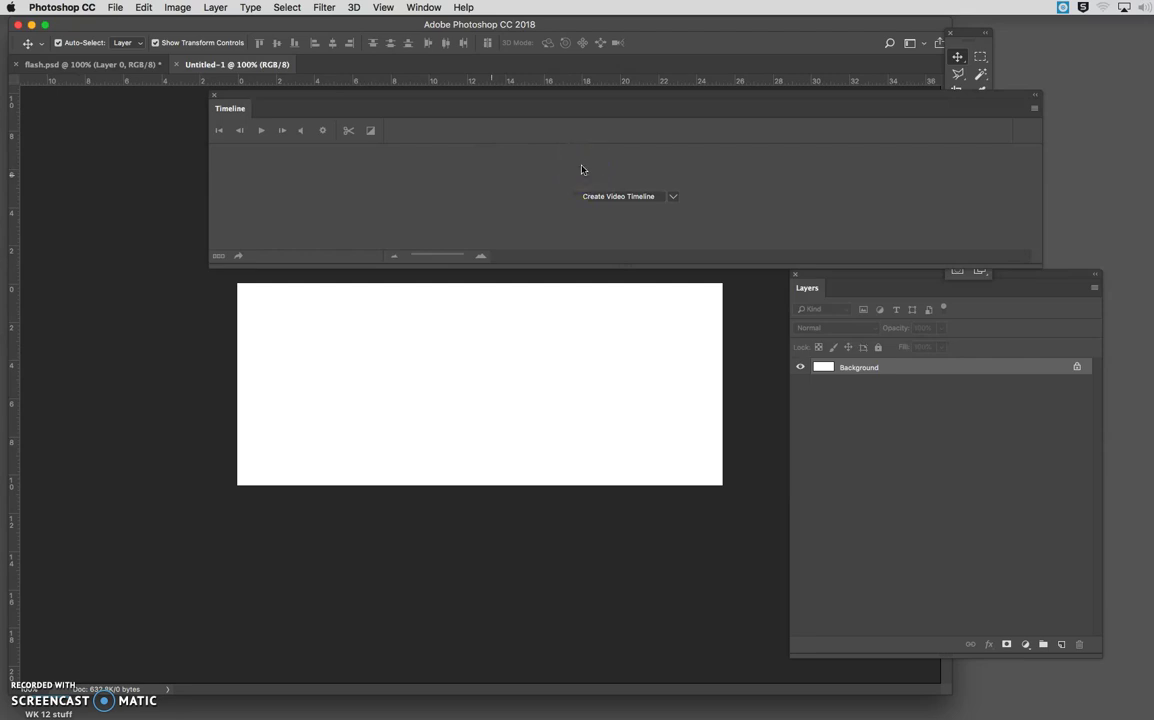
{"action": "mouse_move", "coordinate": [581, 169]}
{"action": "left_mouse_down"}
{"action": "mouse_move", "coordinate": [677, 167]}
{"action": "mouse_move", "coordinate": [703, 183]}
{"action": "mouse_move", "coordinate": [727, 235]}
{"action": "mouse_move", "coordinate": [649, 243]}
{"action": "mouse_move", "coordinate": [622, 230]}
{"action": "left_mouse_up"}
{"action": "left_click", "coordinate": [569, 357]}
Copy the gold TEST layer from flash.psd into Untitled-1 and place it in the centre of the canvas
{"action": "left_click", "coordinate": [126, 69]}
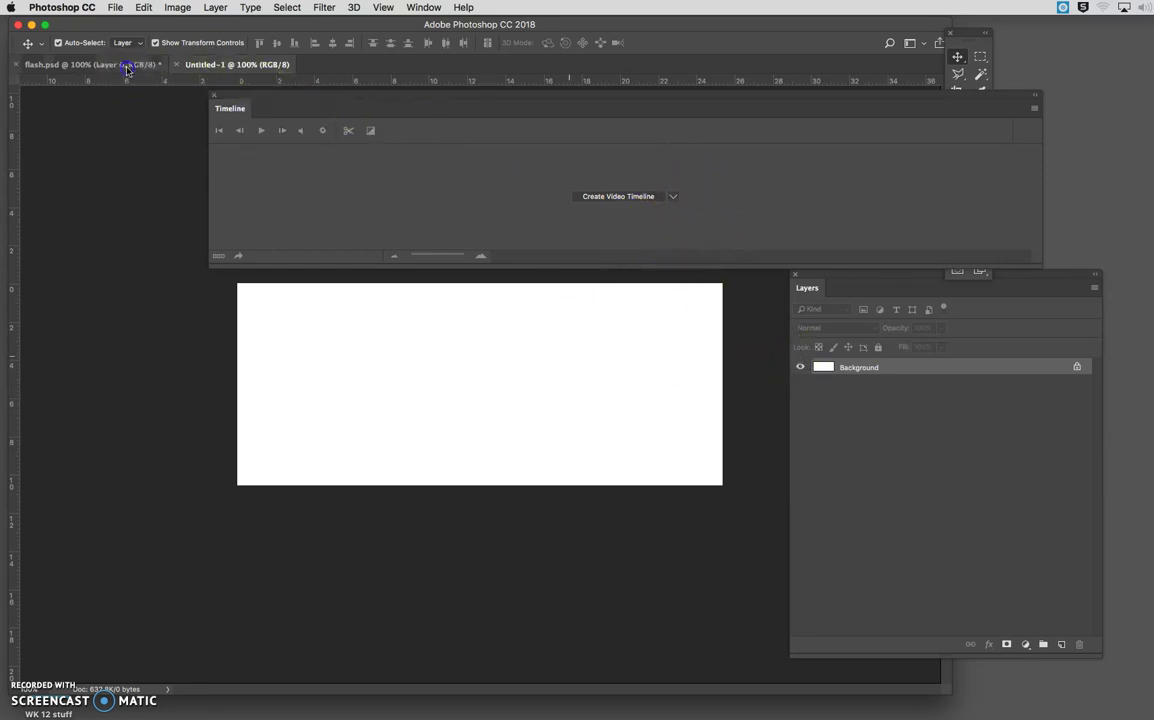
{"action": "left_click", "coordinate": [430, 376]}
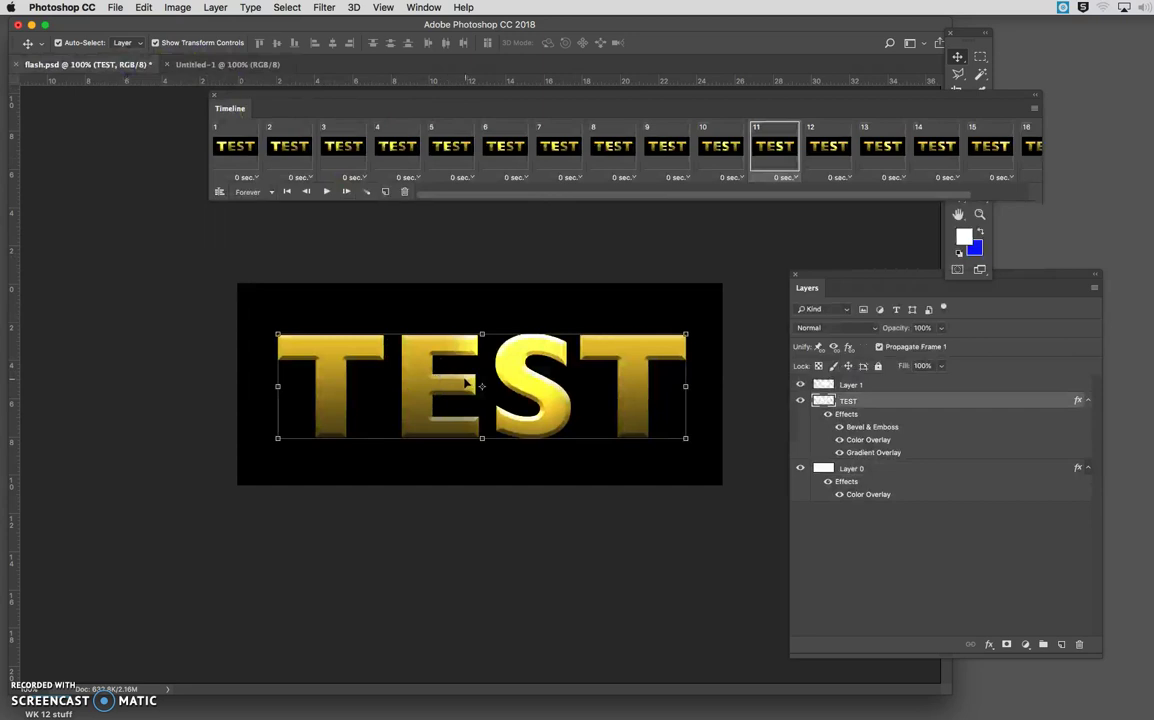
{"action": "left_click", "coordinate": [210, 65]}
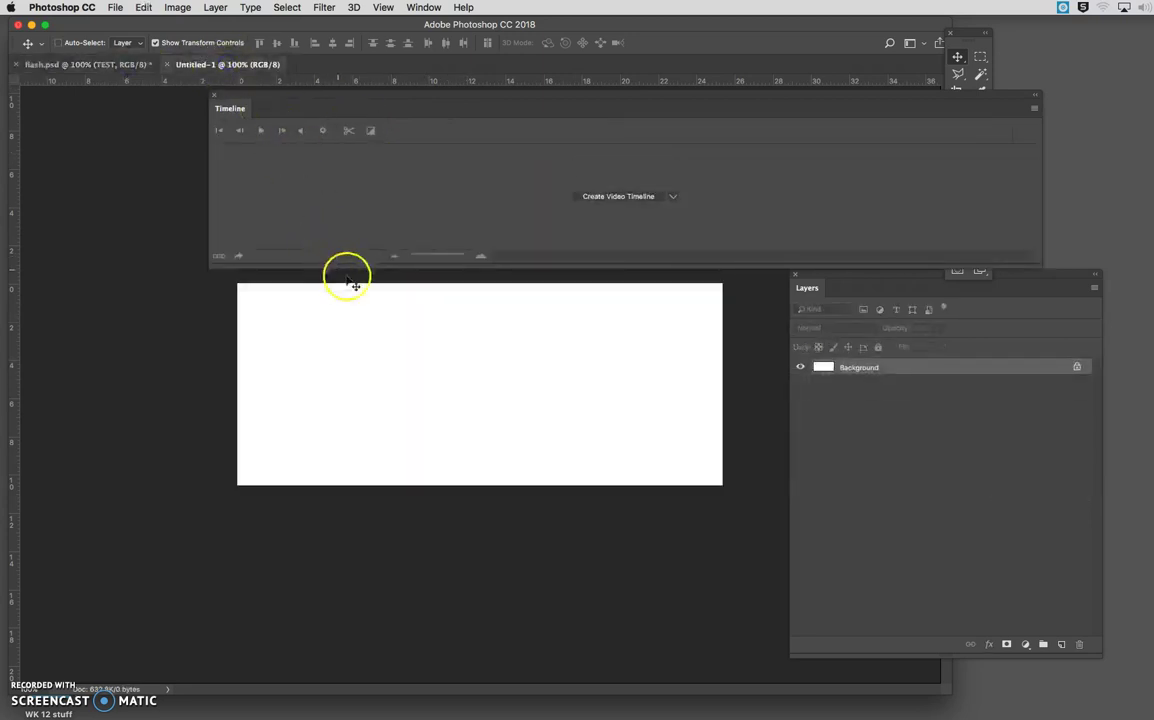
{"action": "left_click_drag", "start_coordinate": [355, 286], "coordinate": [515, 384]}
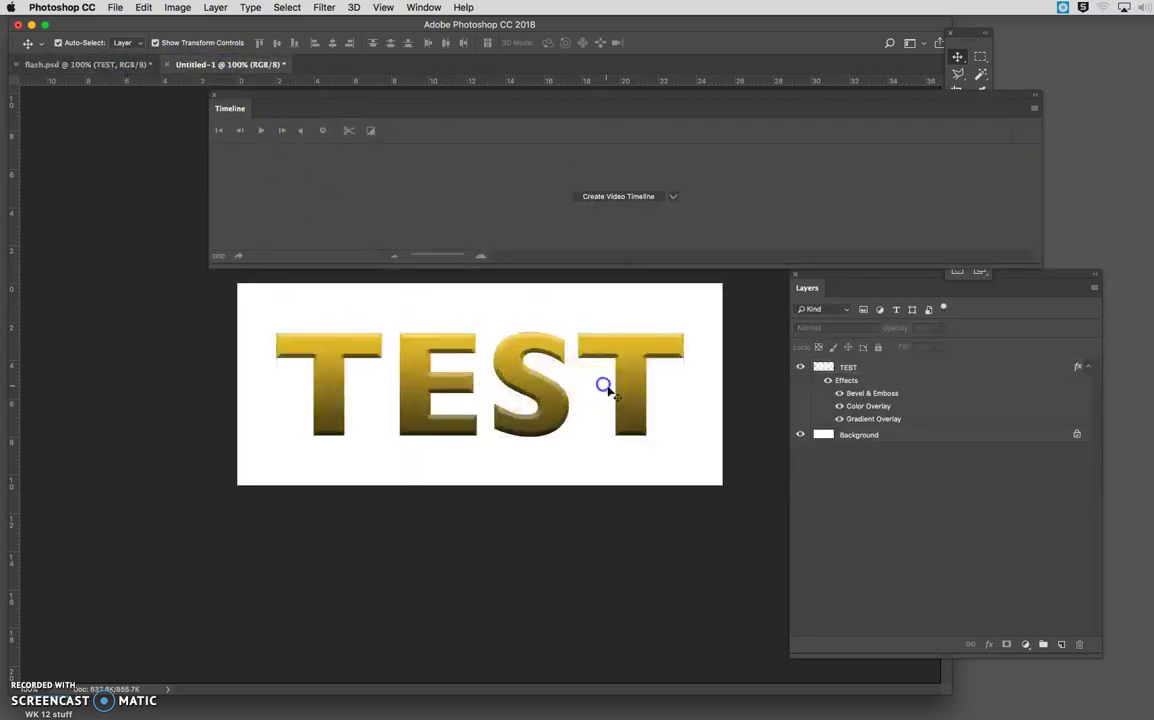
Try the straight diagonal gloss contour on the TEST layer's Bevel & Emboss effect, and restore the stepped contour
{"action": "double_click", "coordinate": [867, 394]}
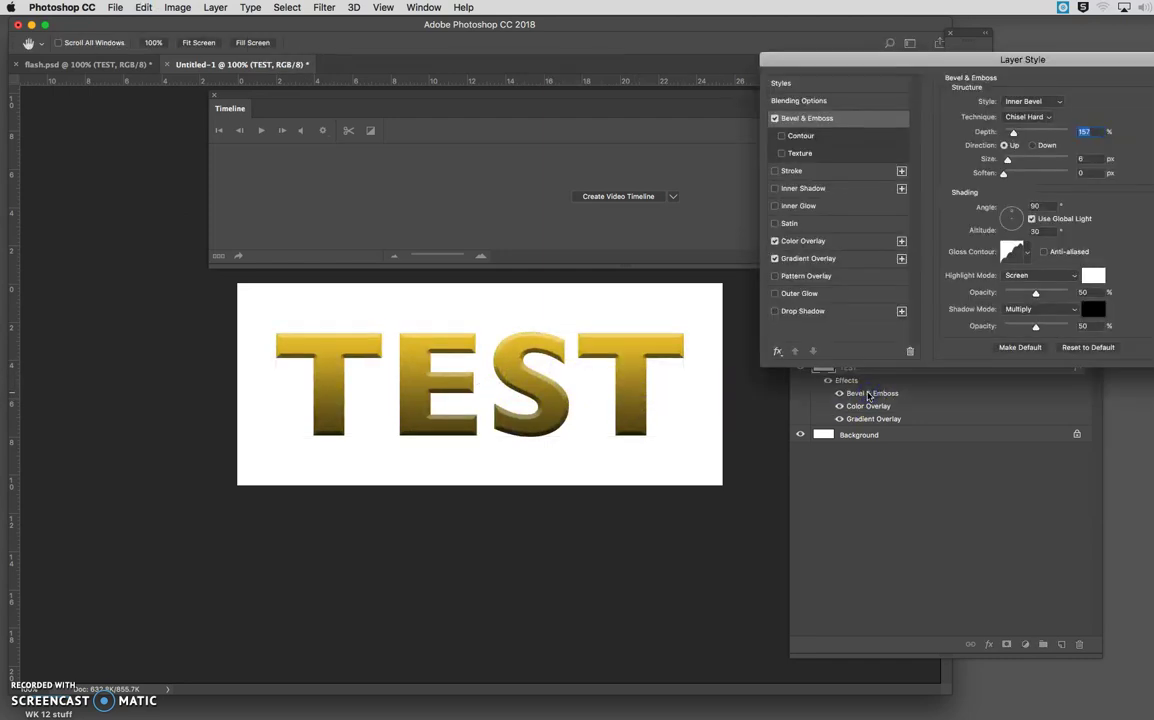
{"action": "left_click", "coordinate": [853, 121]}
{"action": "left_click", "coordinate": [1030, 255]}
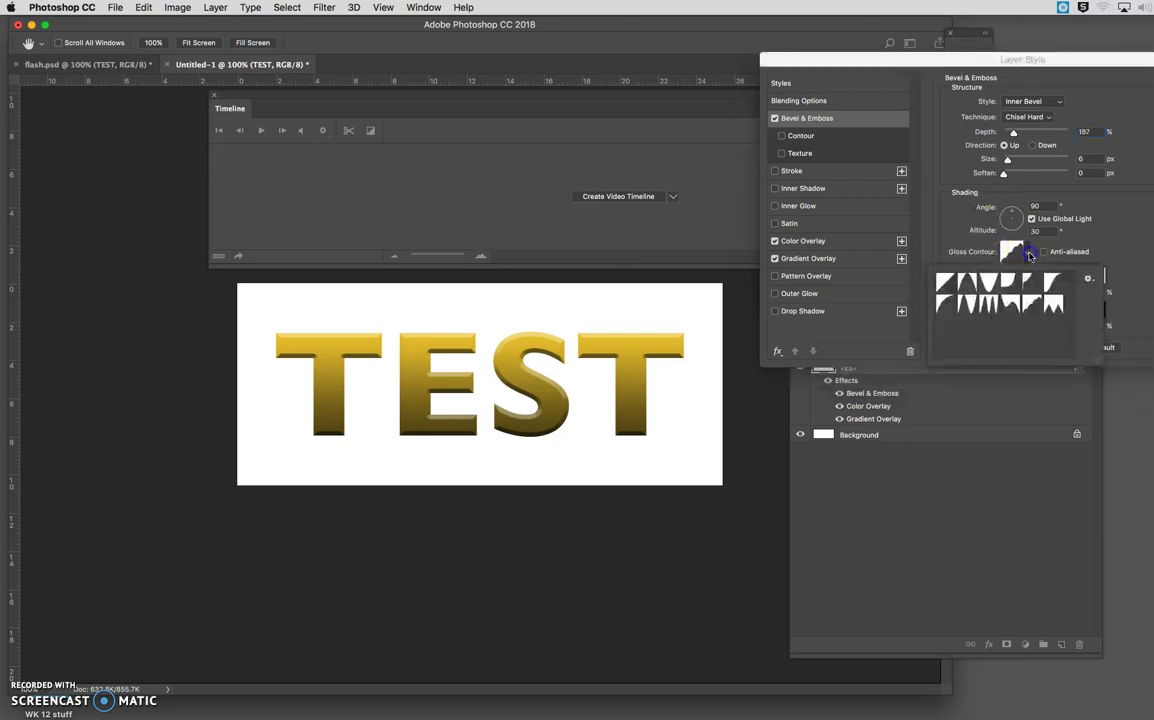
{"action": "left_click", "coordinate": [947, 283]}
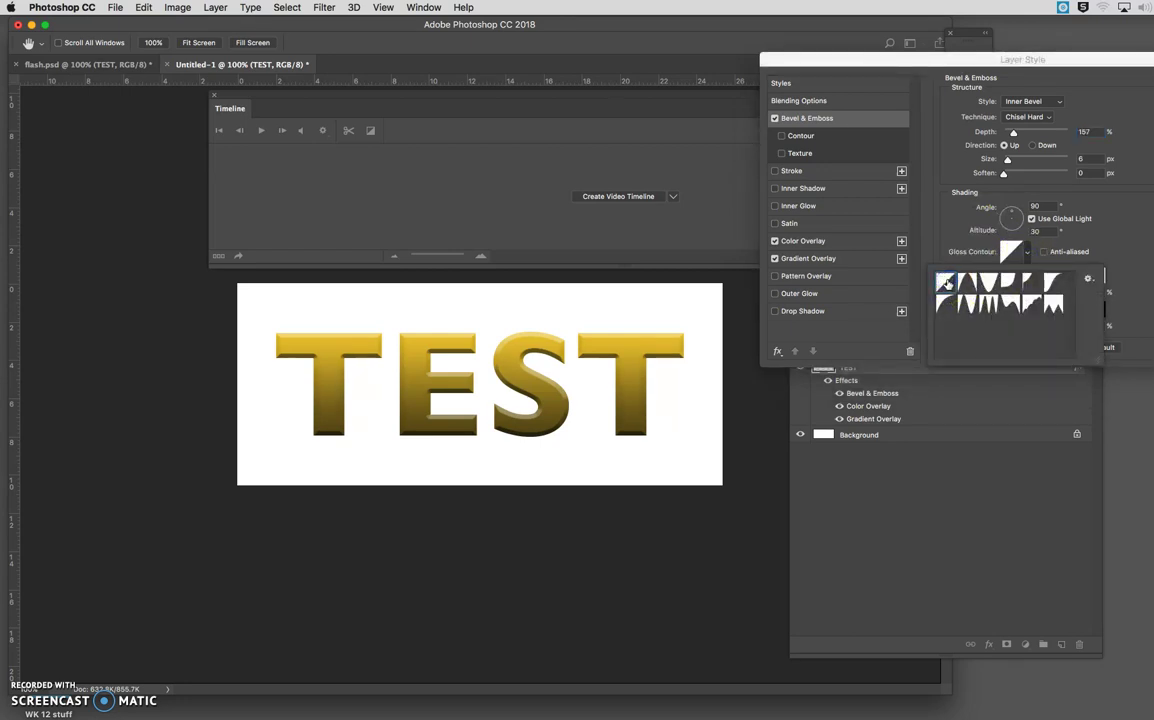
{"action": "left_click", "coordinate": [1097, 244]}
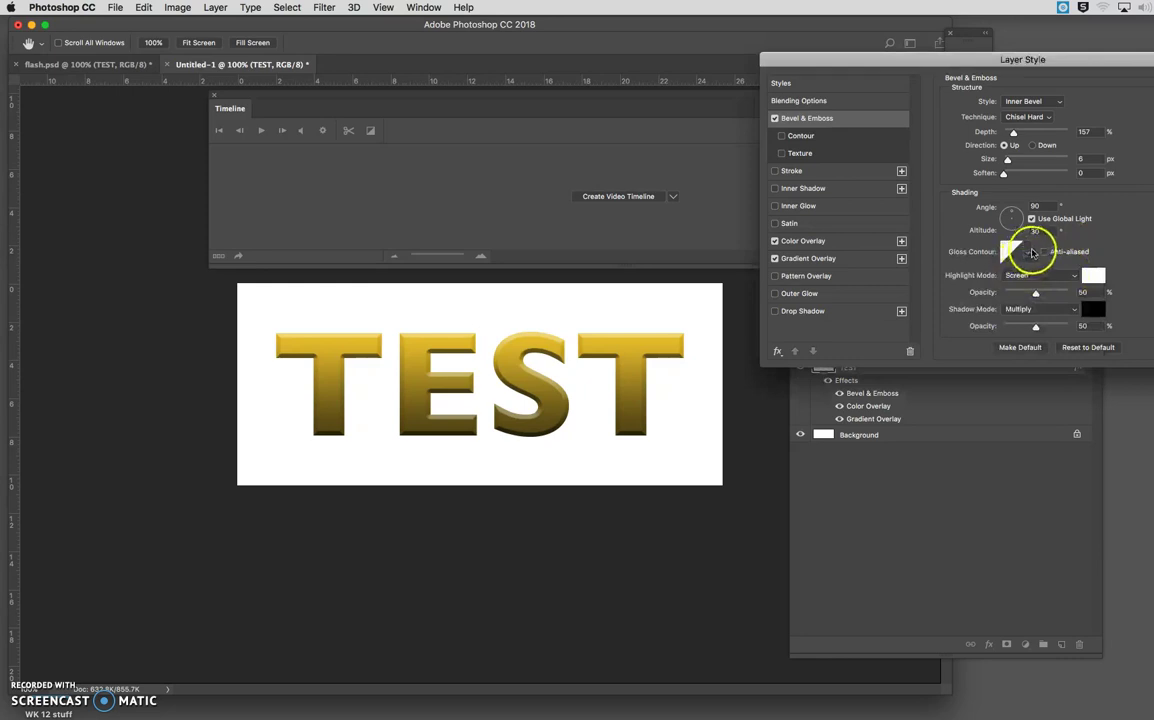
{"action": "left_click", "coordinate": [1030, 256]}
{"action": "left_click", "coordinate": [1030, 304]}
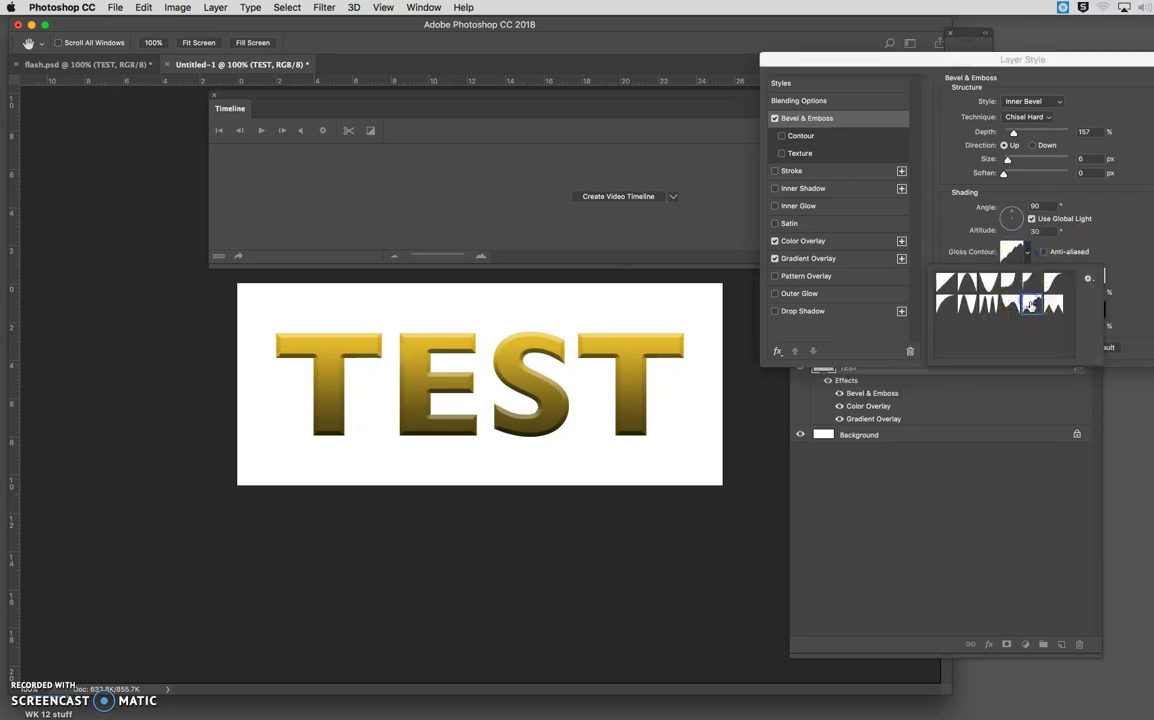
{"action": "left_click", "coordinate": [1095, 262]}
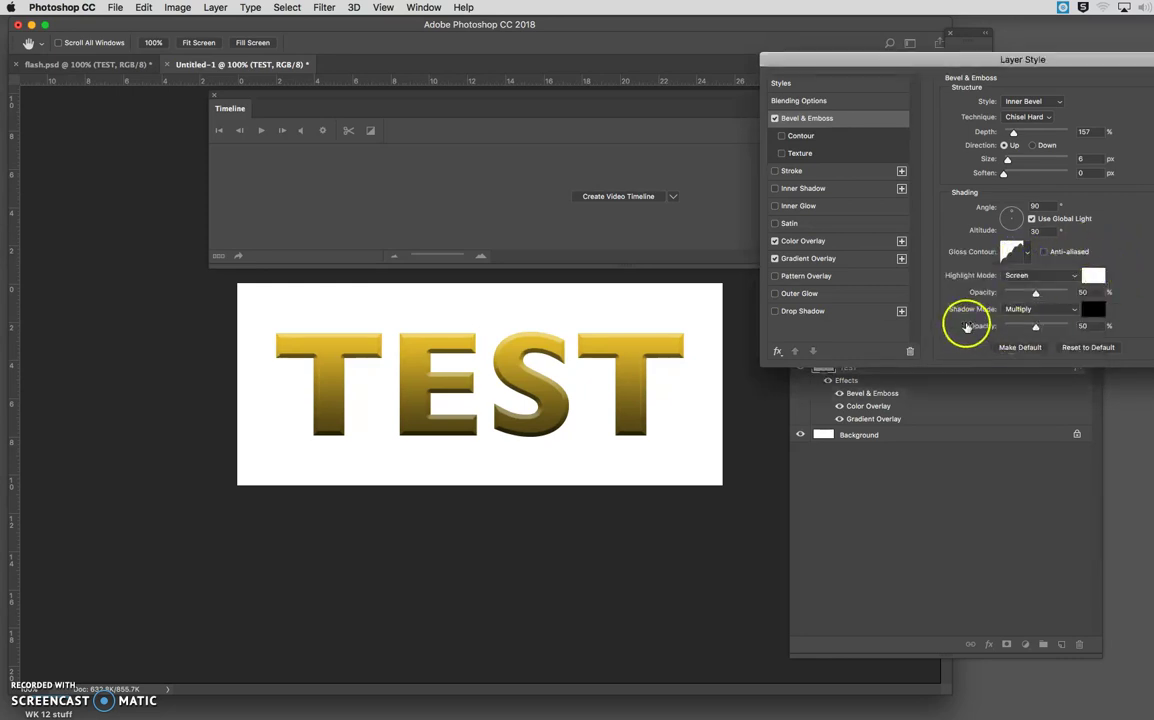
Try the Normal blend mode on the TEST layer's Color Overlay, and return it to Multiply
{"action": "left_click", "coordinate": [806, 242]}
{"action": "left_click", "coordinate": [792, 243]}
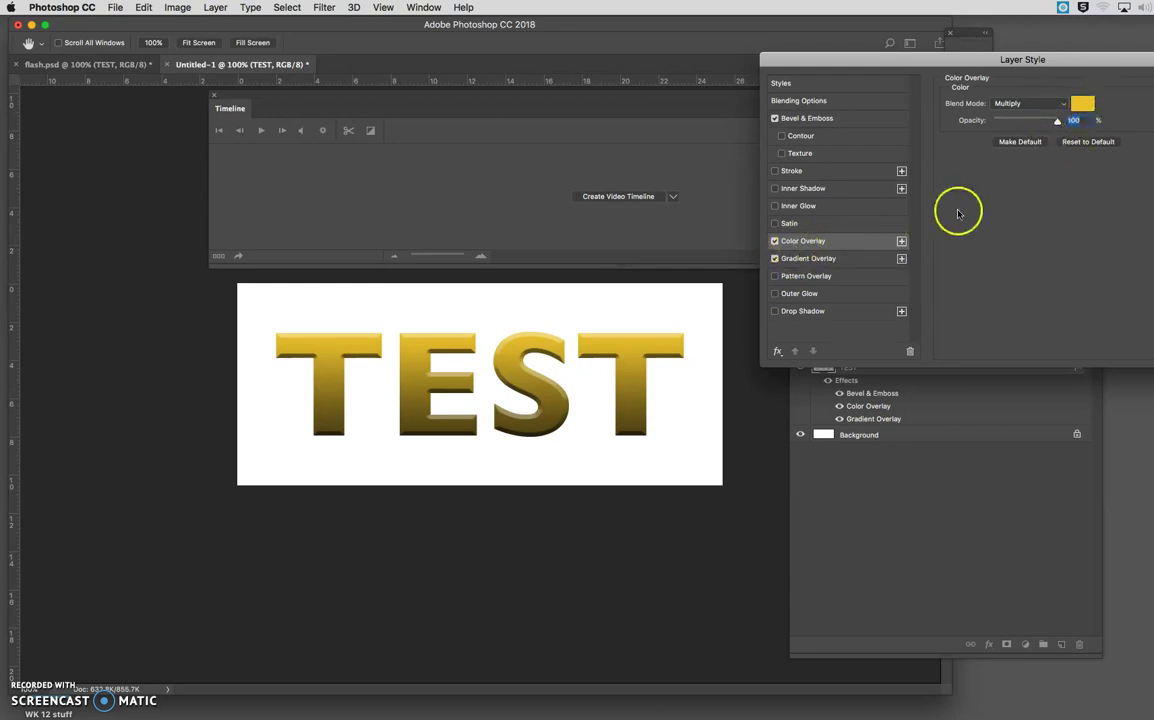
{"action": "left_click", "coordinate": [1050, 104]}
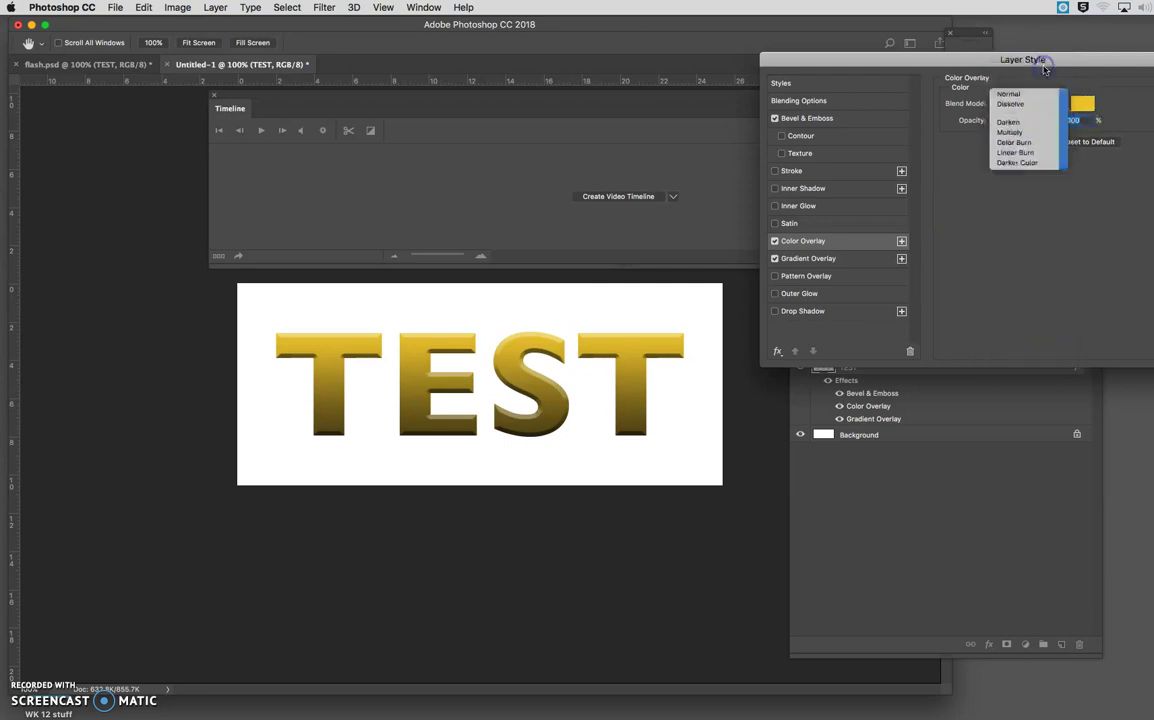
{"action": "left_click", "coordinate": [1045, 69]}
{"action": "left_click", "coordinate": [1035, 103]}
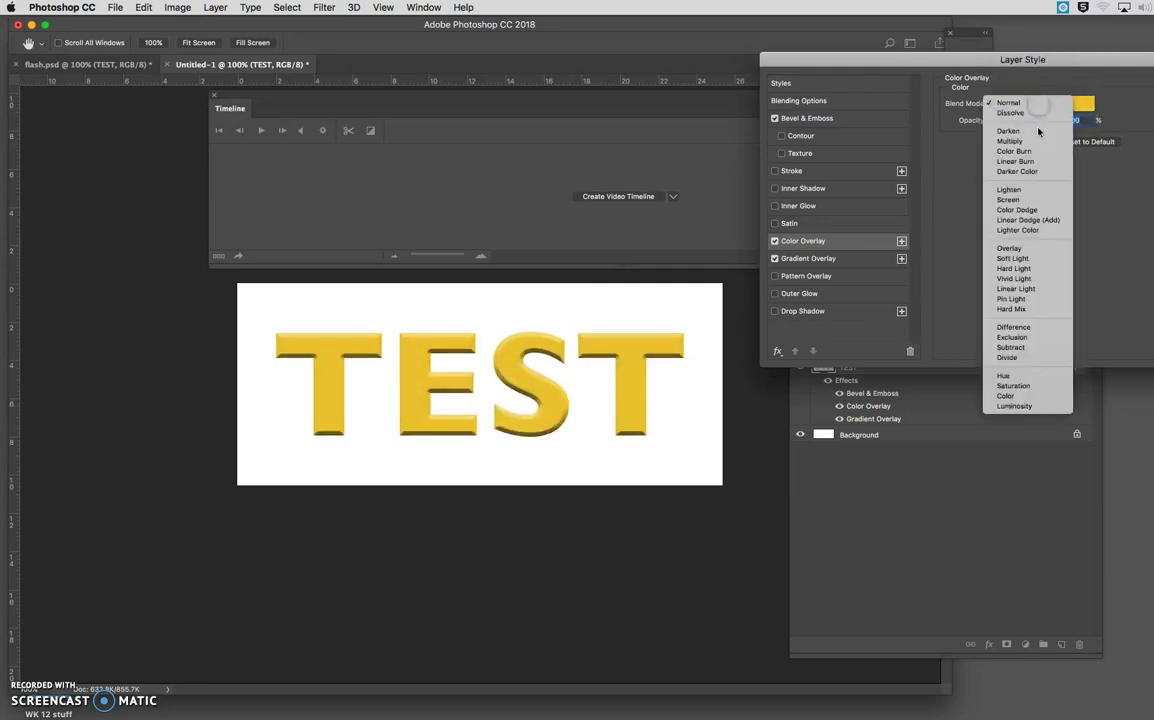
{"action": "left_click", "coordinate": [1036, 135]}
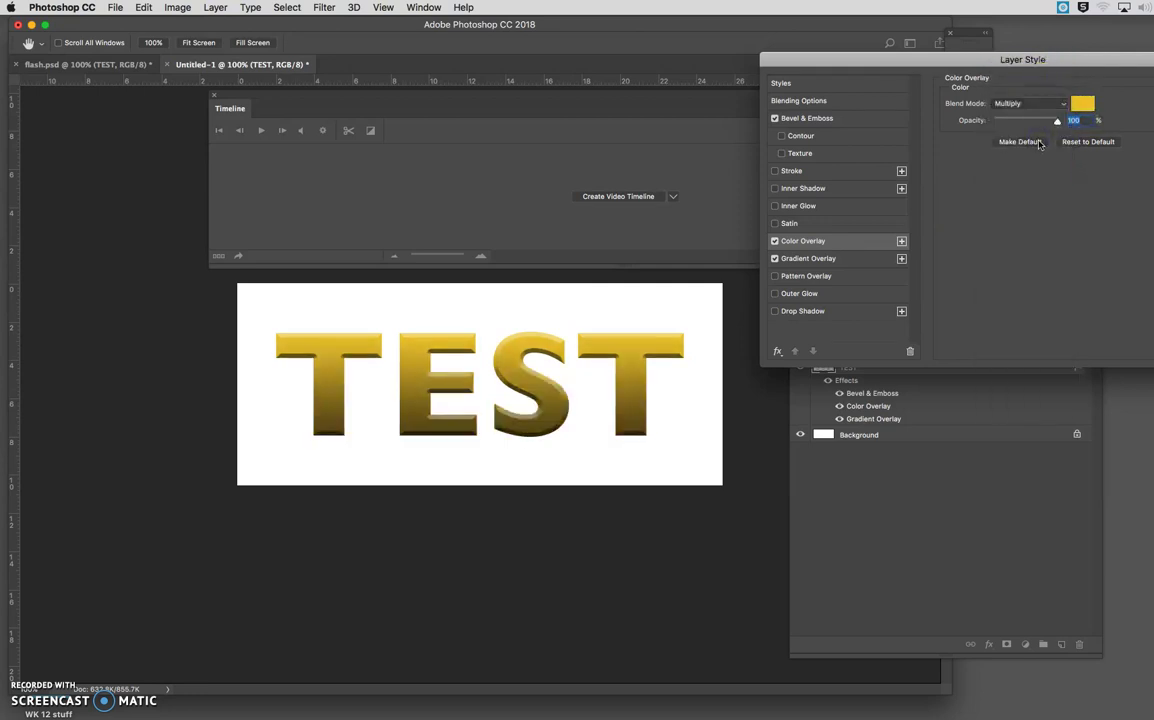
Reposition the TEST layer's Gradient Overlay slightly and set its opacity to 77%
{"action": "left_click", "coordinate": [811, 259]}
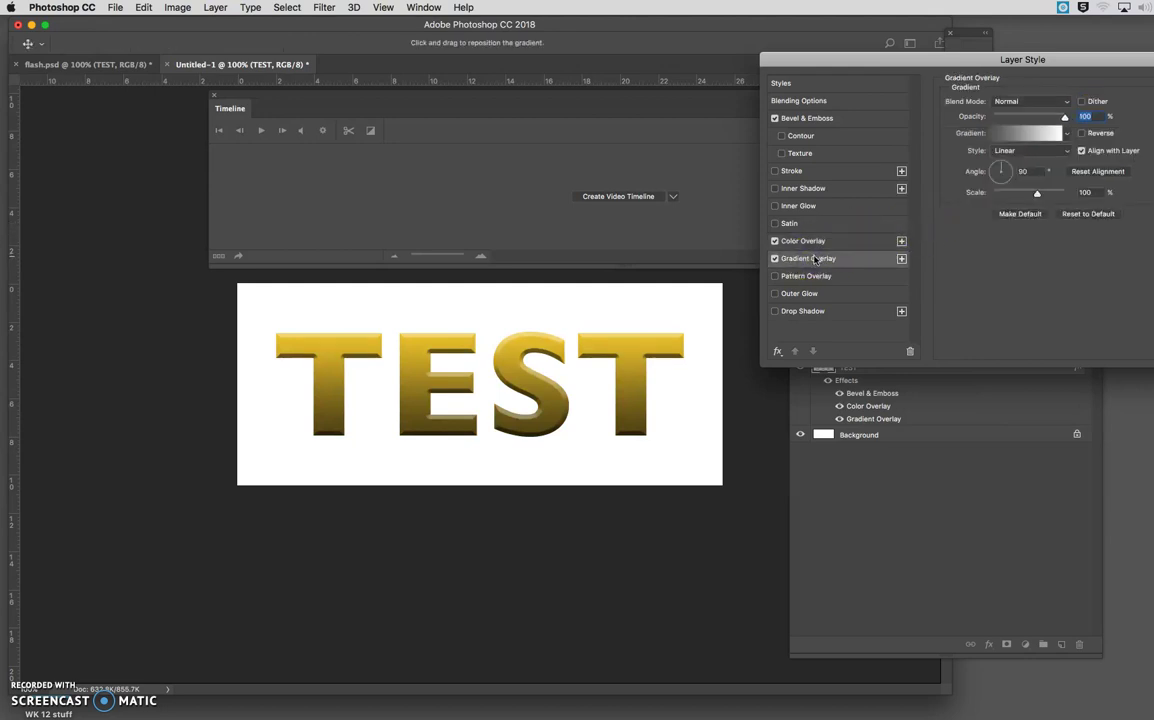
{"action": "mouse_move", "coordinate": [578, 400]}
{"action": "left_mouse_down"}
{"action": "mouse_move", "coordinate": [546, 427]}
{"action": "mouse_move", "coordinate": [548, 388]}
{"action": "mouse_move", "coordinate": [549, 458]}
{"action": "mouse_move", "coordinate": [515, 393]}
{"action": "mouse_move", "coordinate": [562, 417]}
{"action": "mouse_move", "coordinate": [562, 432]}
{"action": "mouse_move", "coordinate": [595, 420]}
{"action": "mouse_move", "coordinate": [638, 455]}
{"action": "mouse_move", "coordinate": [615, 418]}
{"action": "left_mouse_up"}
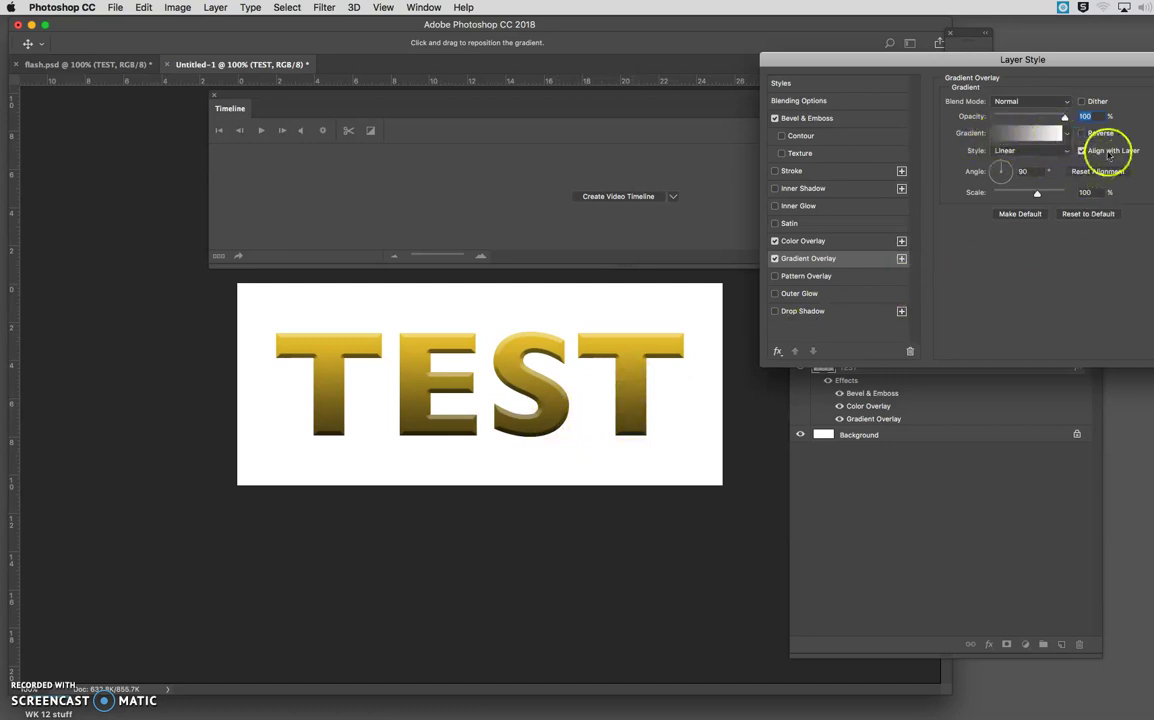
{"action": "key", "text": "Return"}
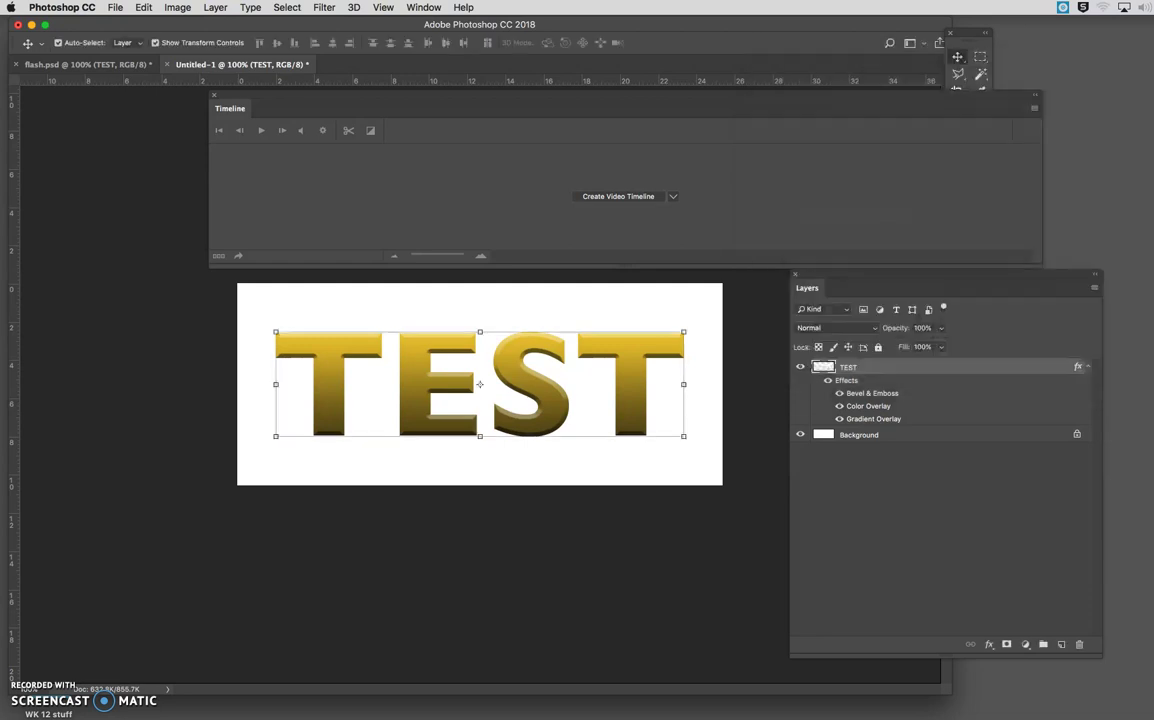
{"action": "double_click", "coordinate": [884, 418]}
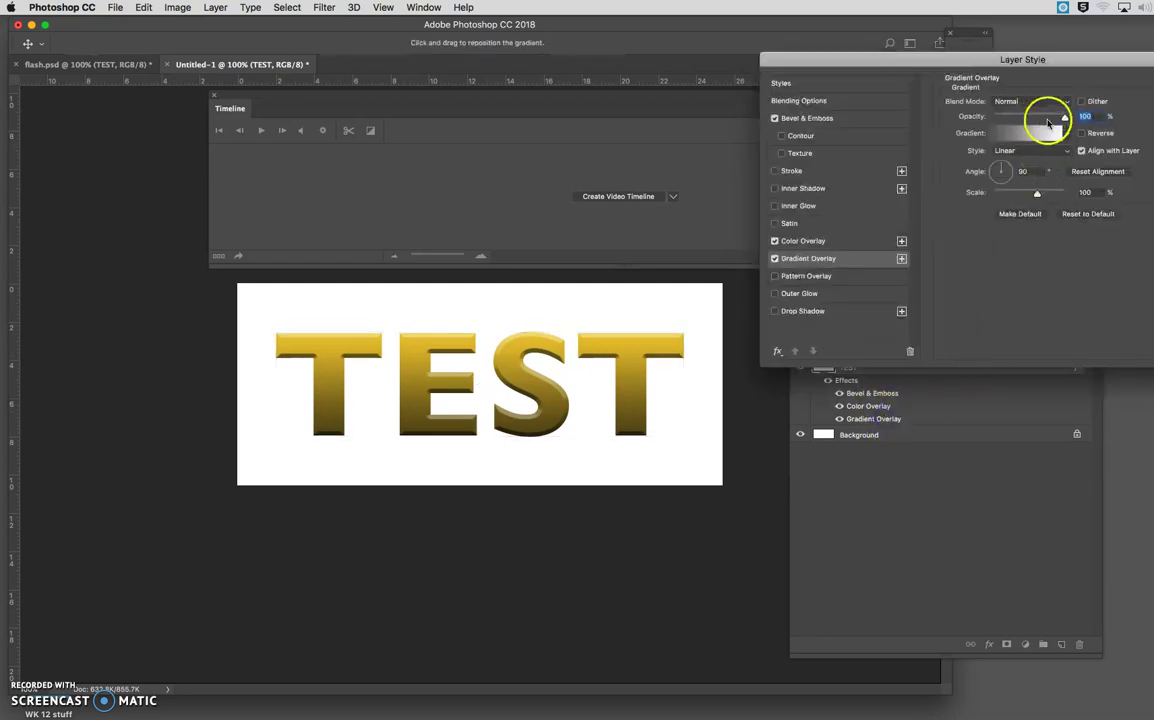
{"action": "left_click_drag", "start_coordinate": [1057, 122], "coordinate": [1043, 118]}
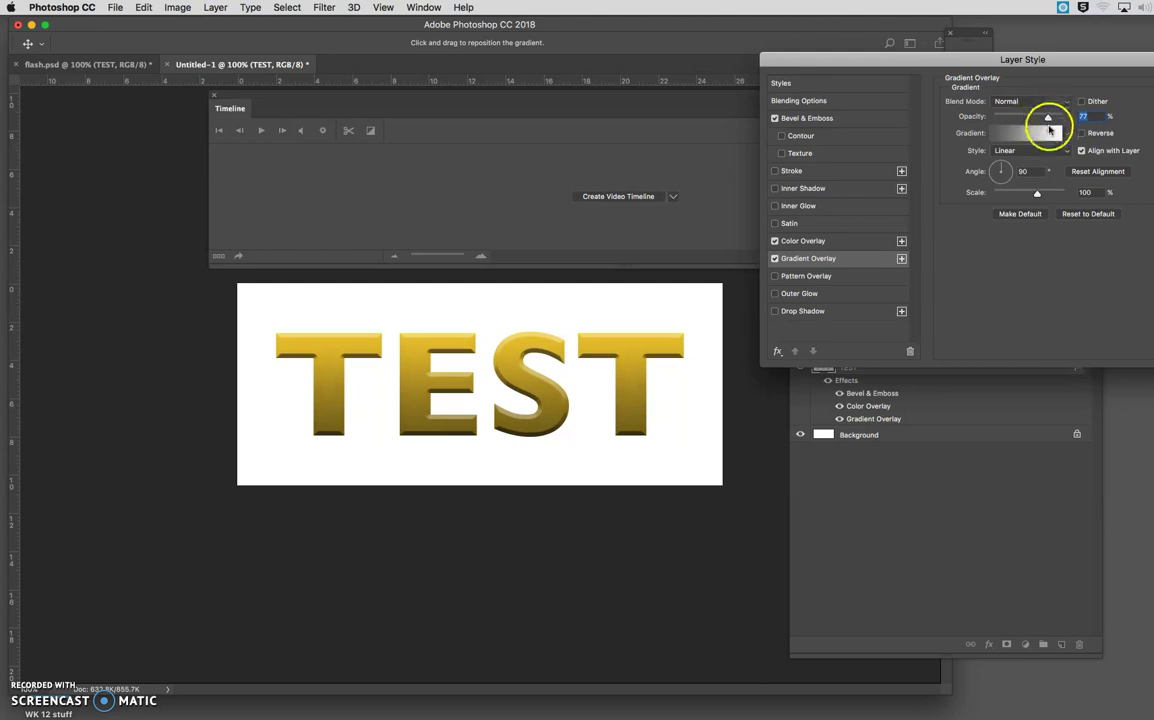
Change the TEST layer's Color Overlay to a brighter, more saturated golden yellow and apply the layer style
{"action": "left_click", "coordinate": [838, 243]}
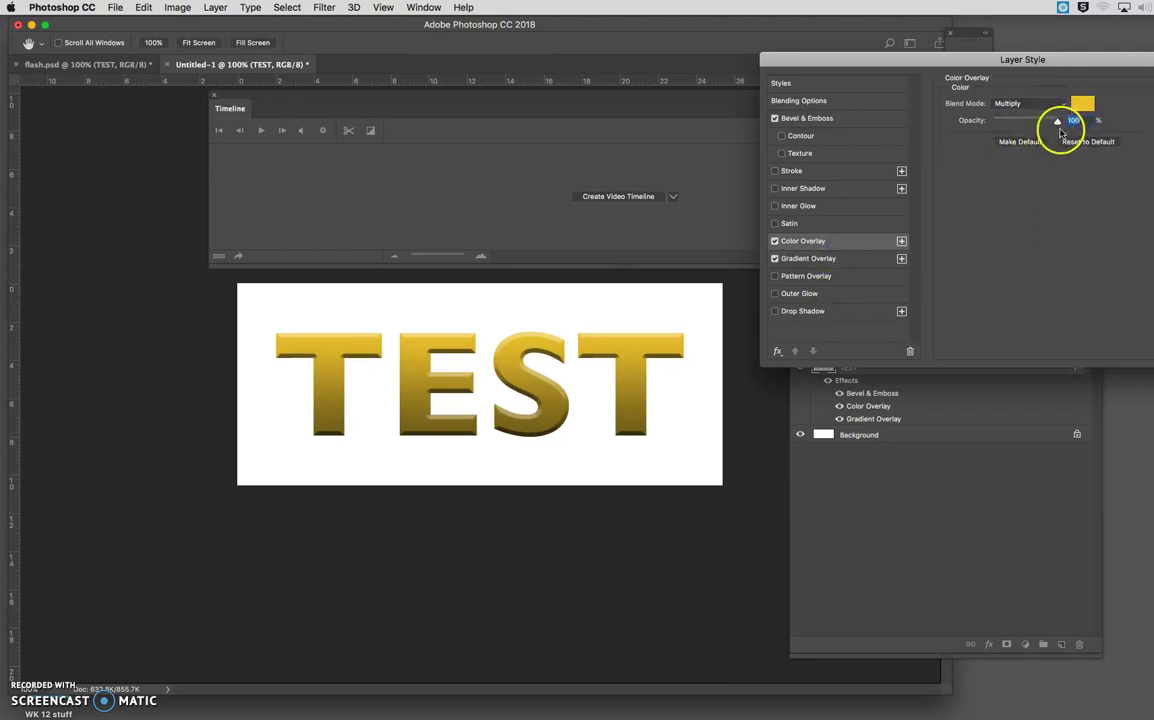
{"action": "left_click", "coordinate": [1082, 103]}
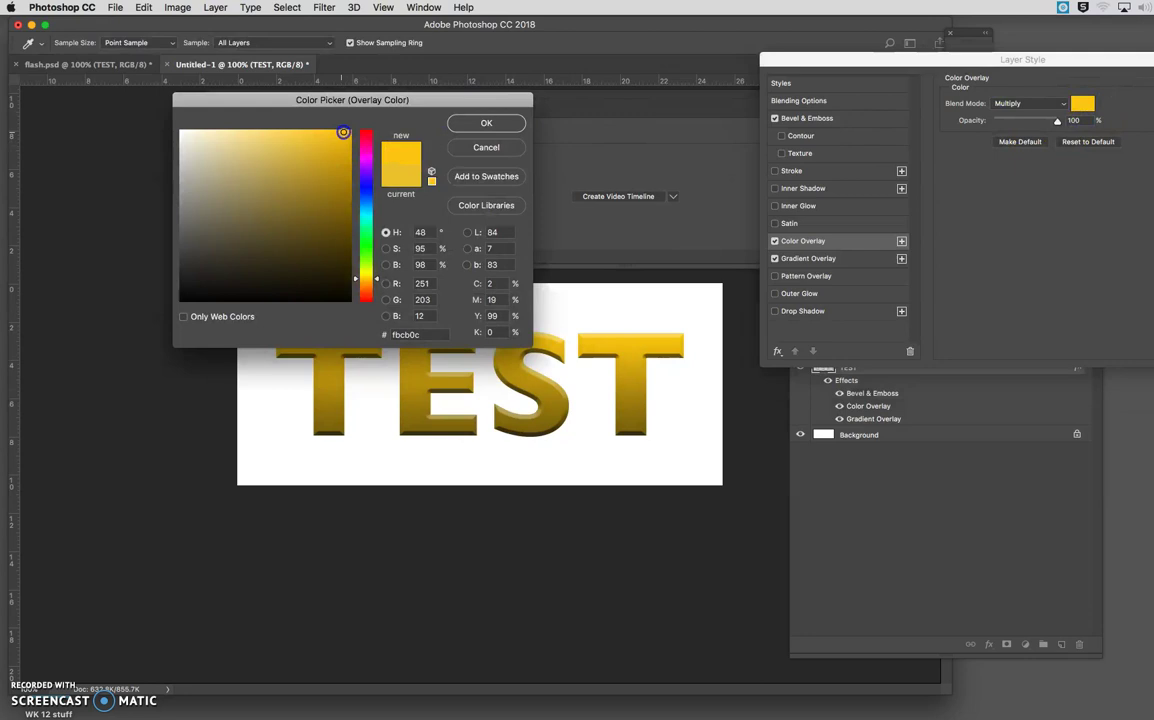
{"action": "left_click", "coordinate": [487, 120]}
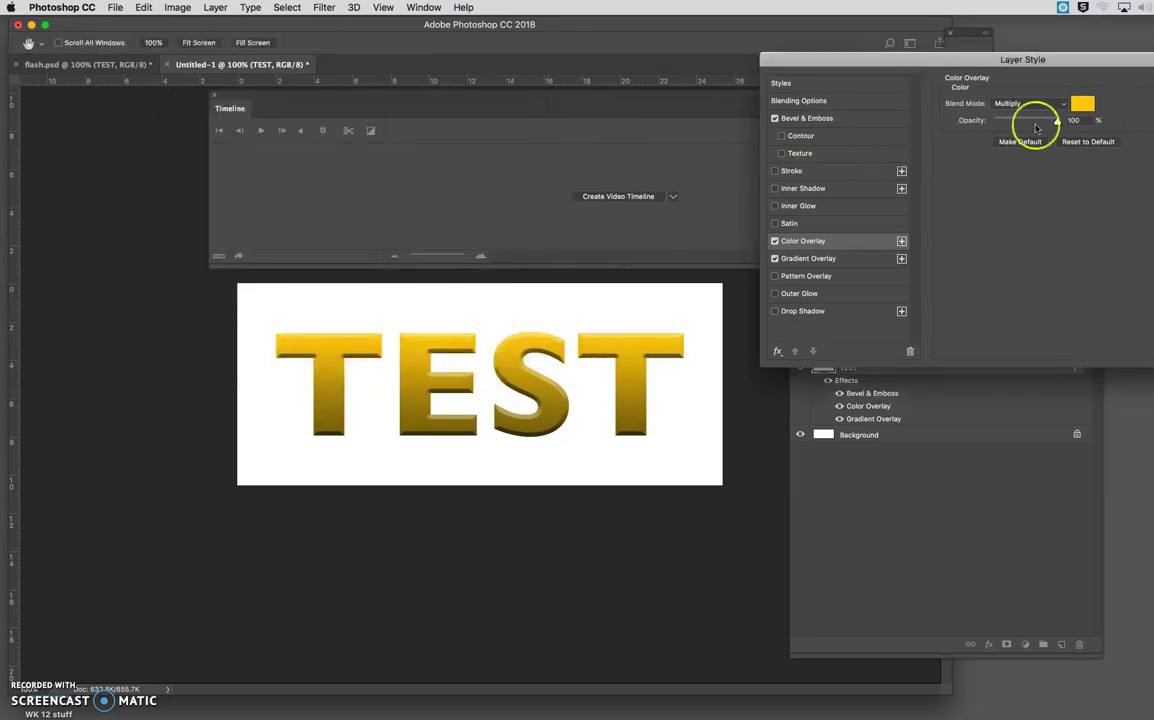
{"action": "key", "text": "Return"}
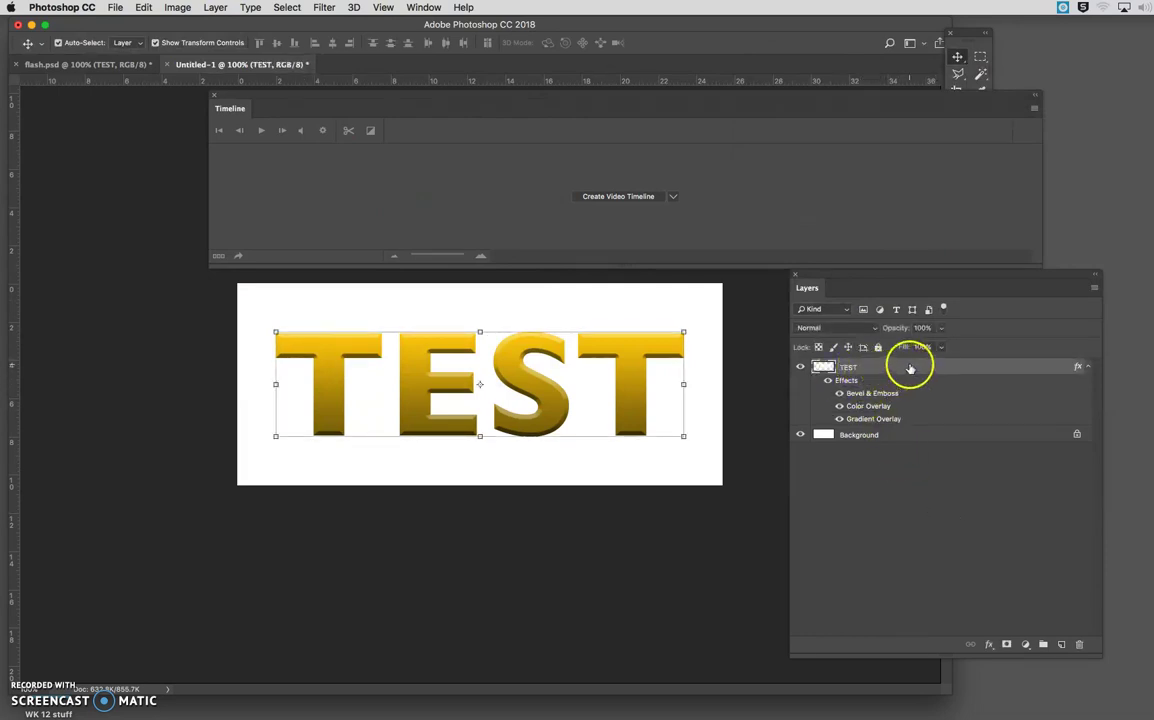
{"action": "right_click", "coordinate": [939, 369]}
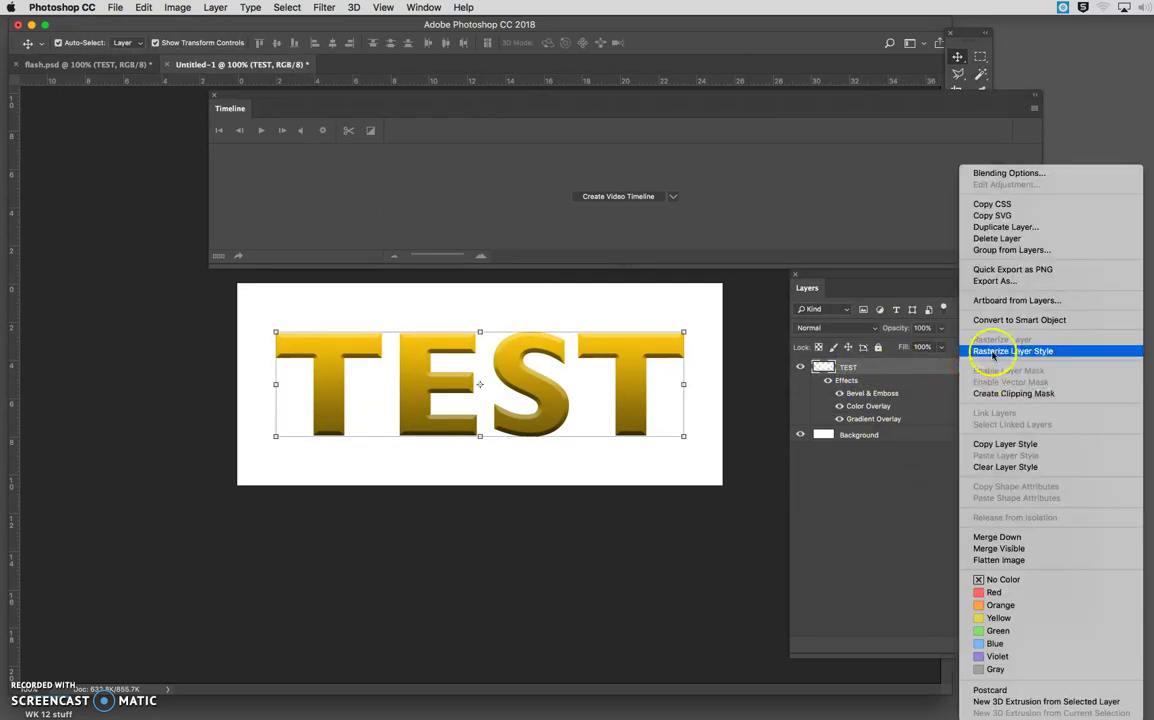
{"action": "left_click", "coordinate": [900, 369]}
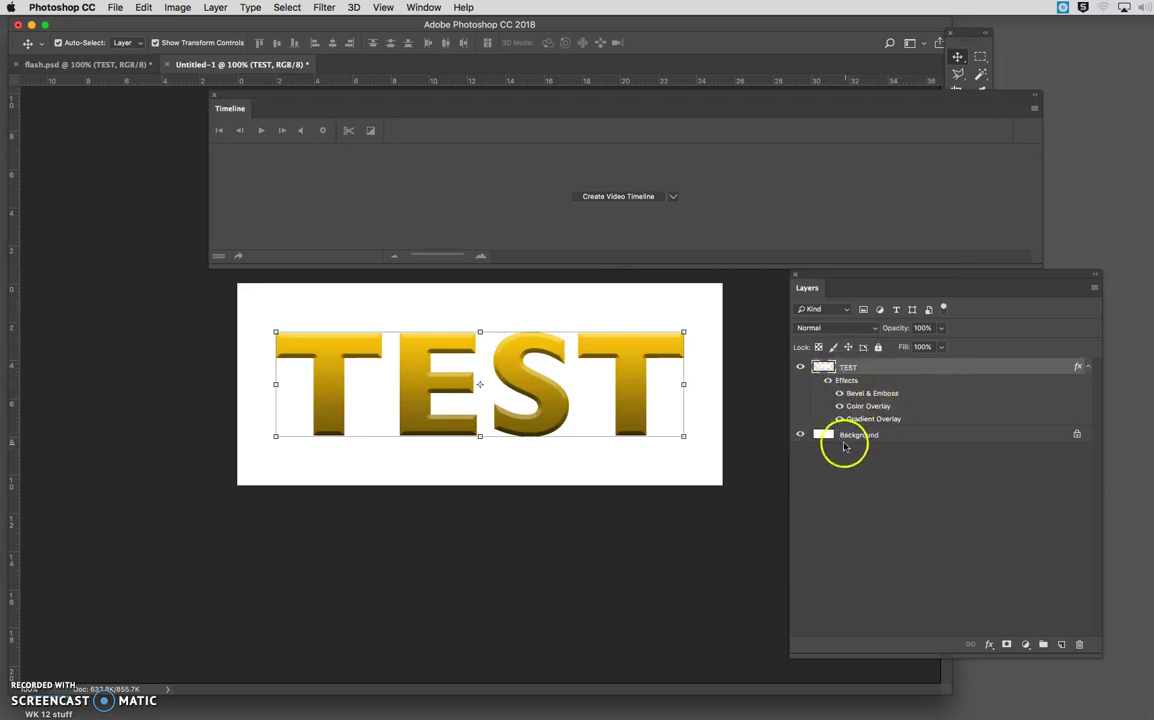
Convert the locked Background into an editable layer, keeping the default name, Normal mode and 100% opacity
{"action": "left_click", "coordinate": [1046, 435]}
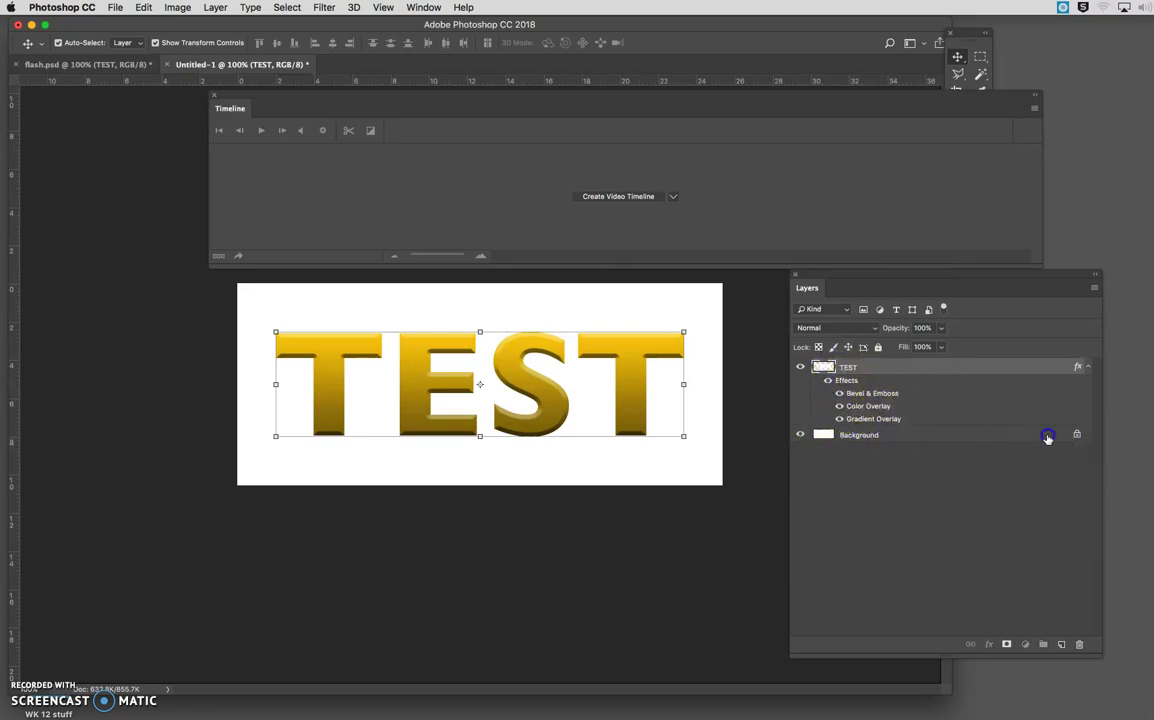
{"action": "double_click", "coordinate": [978, 434]}
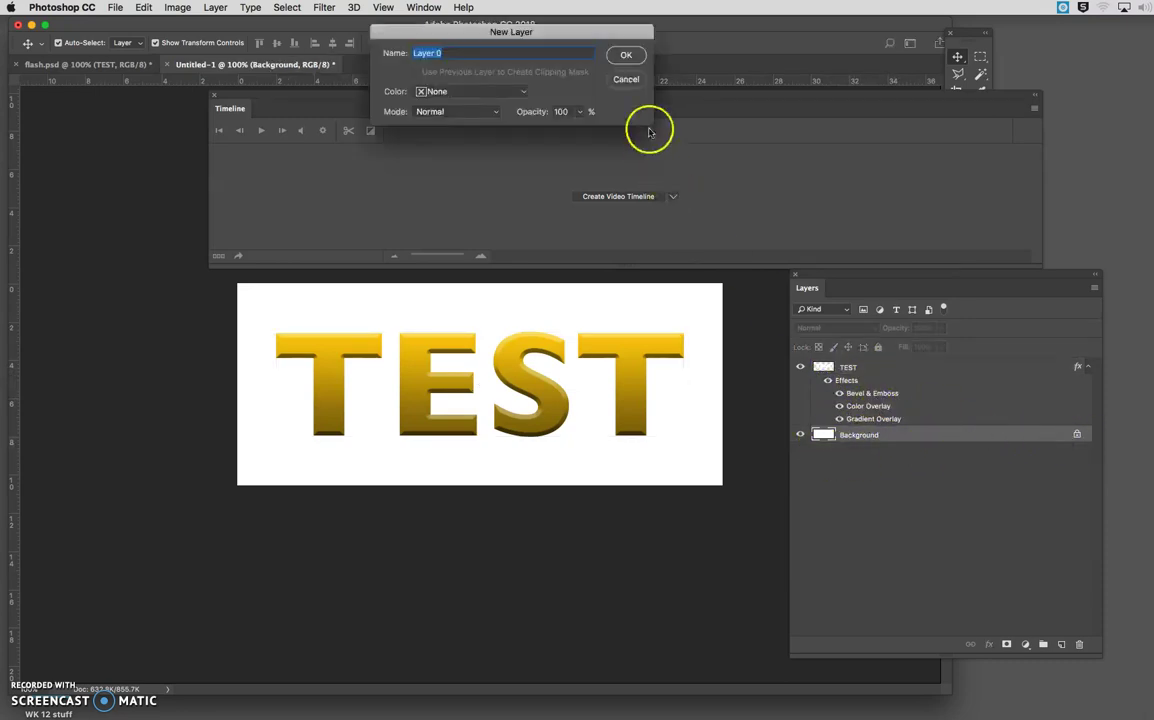
{"action": "left_click", "coordinate": [625, 55]}
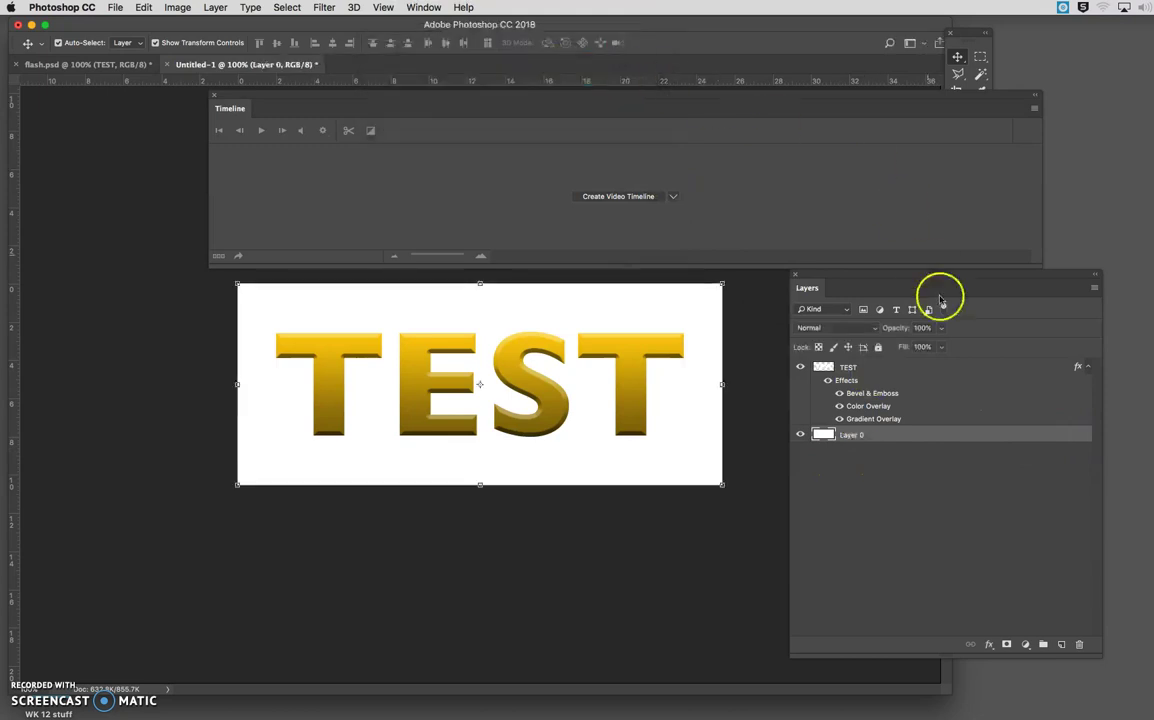
Add a black Color Overlay to Layer 0 in Multiply mode at 100% opacity and apply the layer style
{"action": "double_click", "coordinate": [1012, 437]}
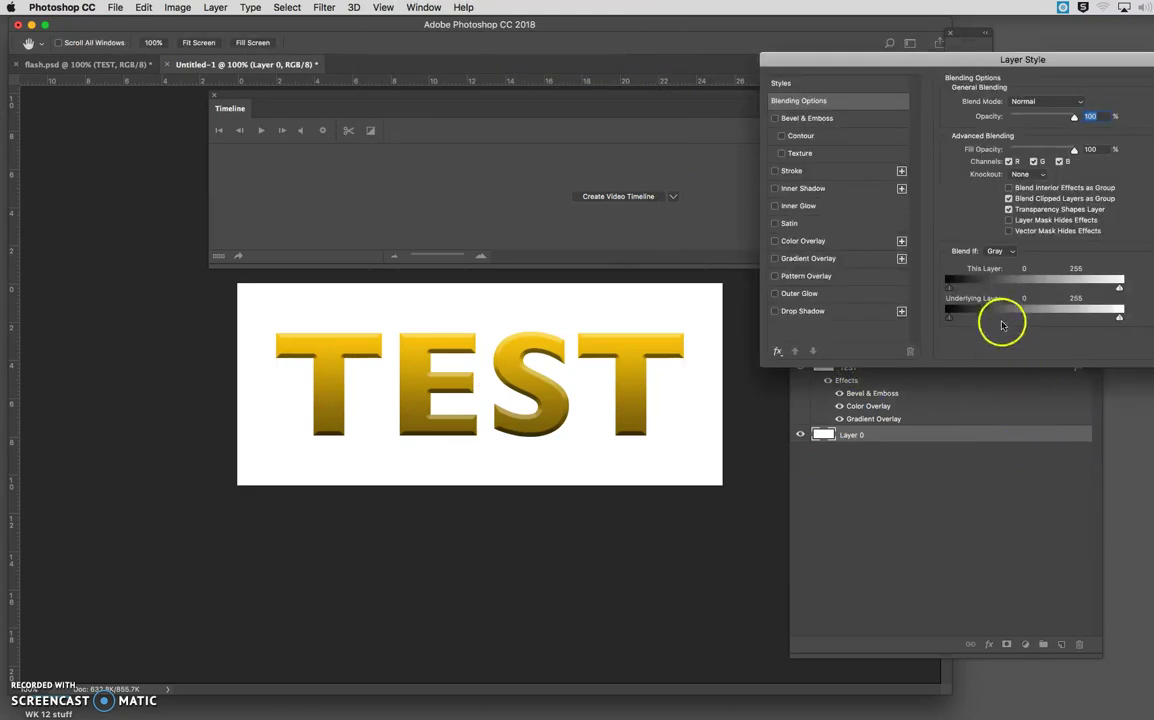
{"action": "left_click", "coordinate": [818, 241]}
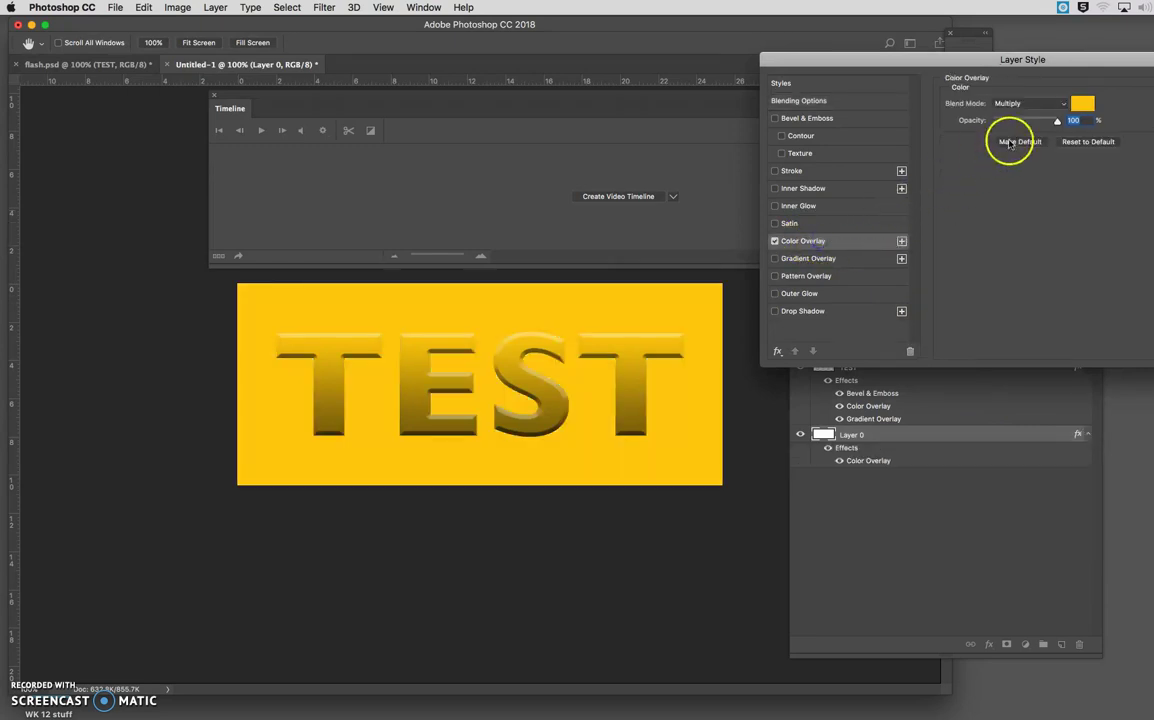
{"action": "left_click", "coordinate": [1082, 103]}
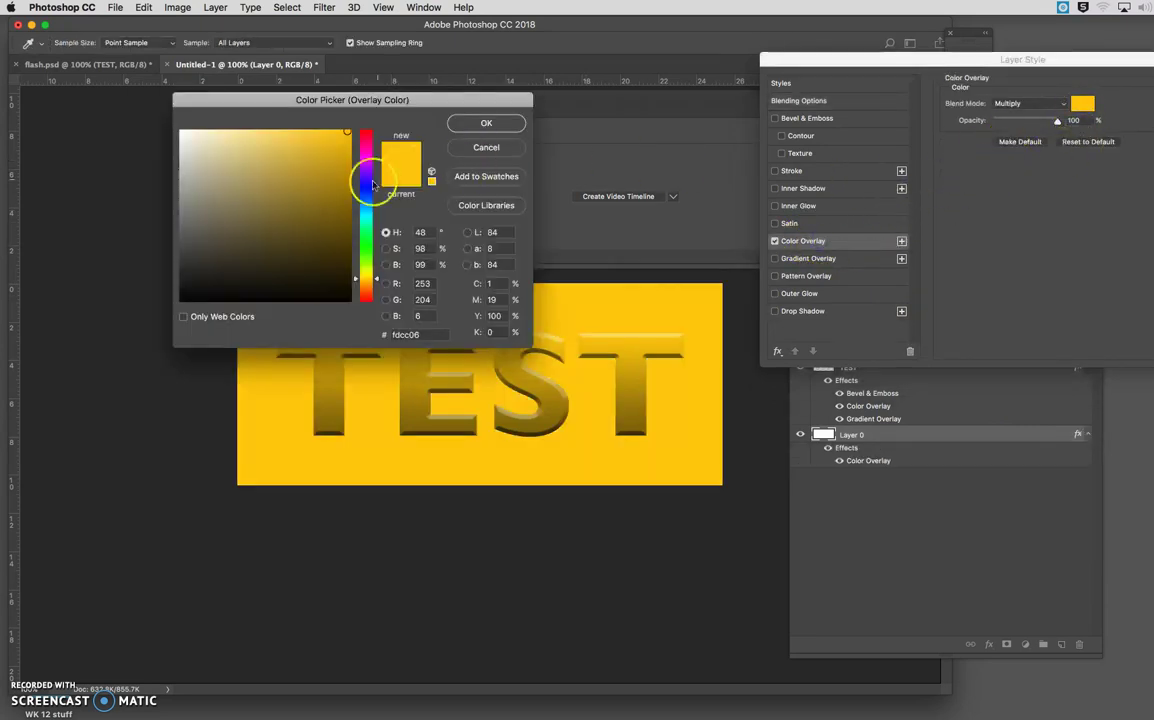
{"action": "left_click", "coordinate": [182, 298]}
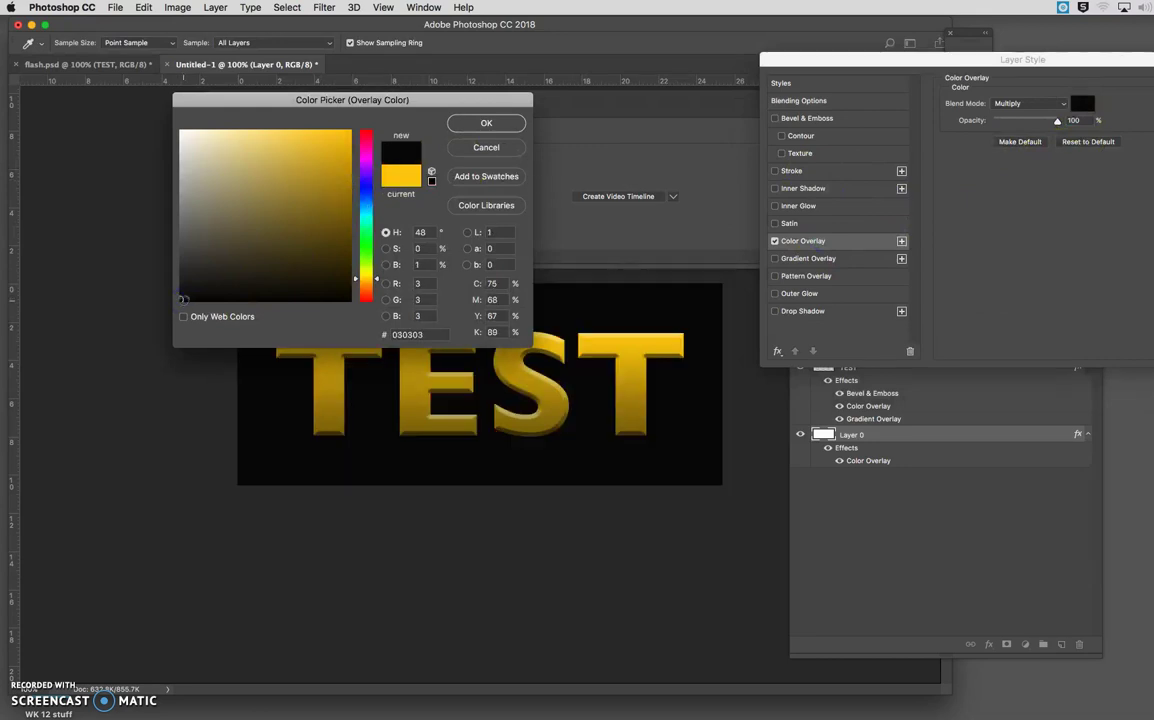
{"action": "left_click", "coordinate": [486, 122]}
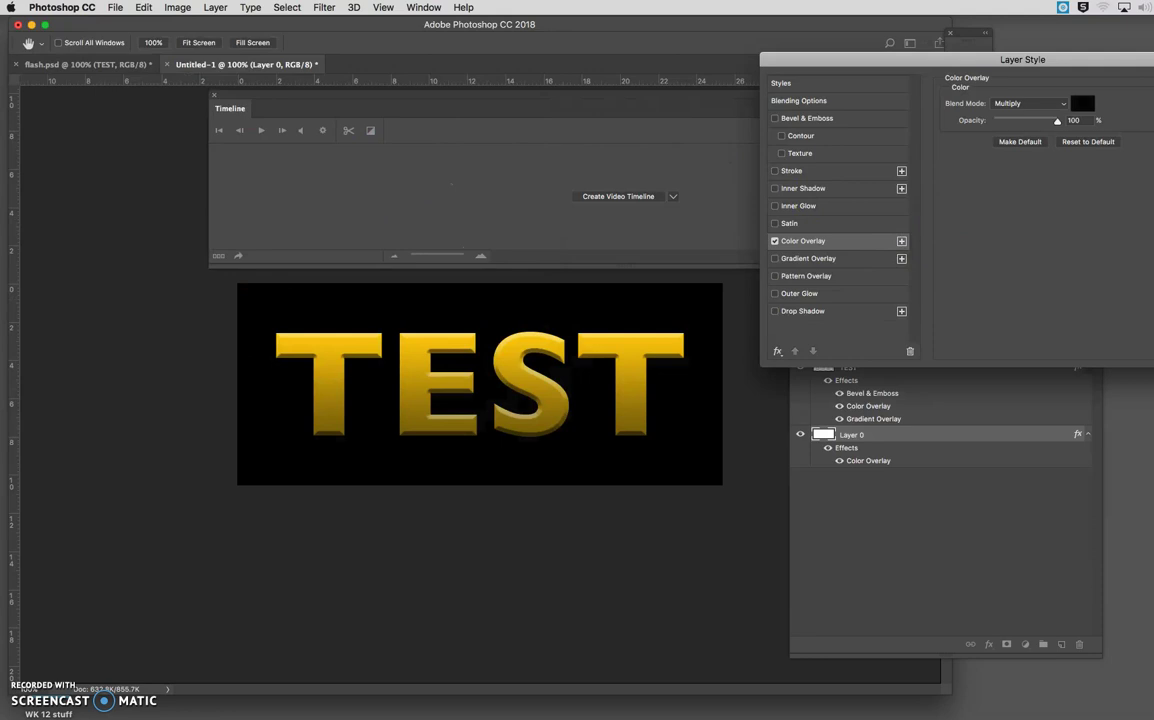
{"action": "key", "text": "Return"}
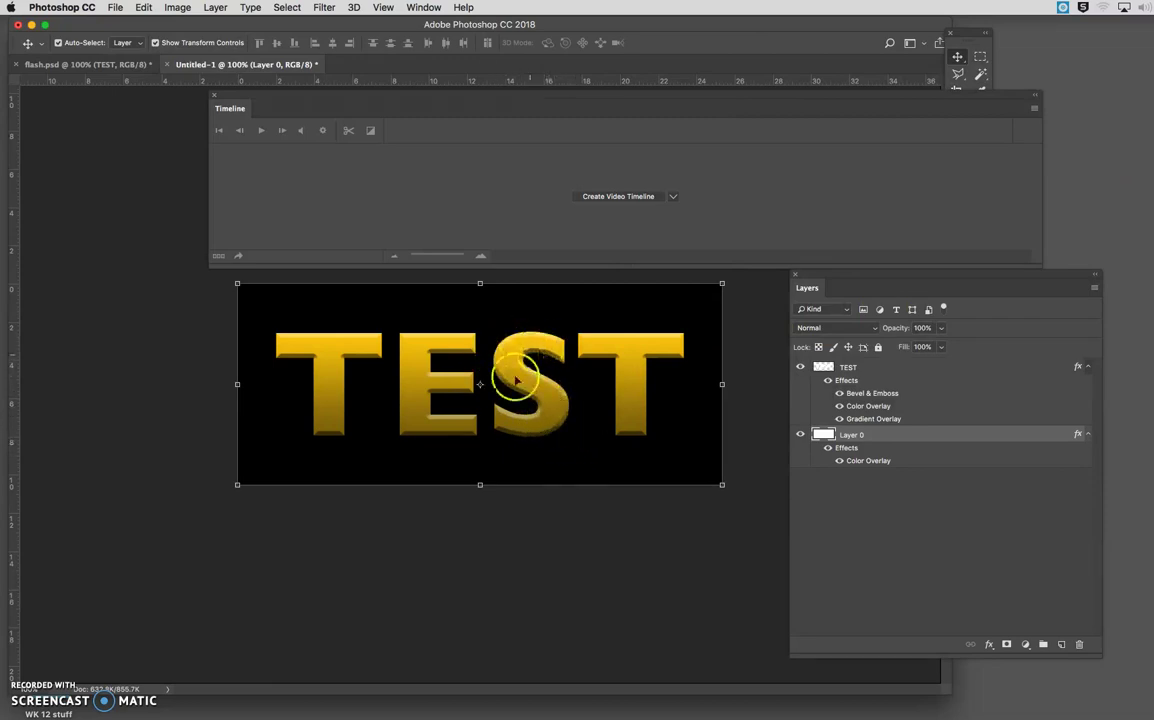
Create a new empty layer above the TEST layer
{"action": "left_click", "coordinate": [884, 436]}
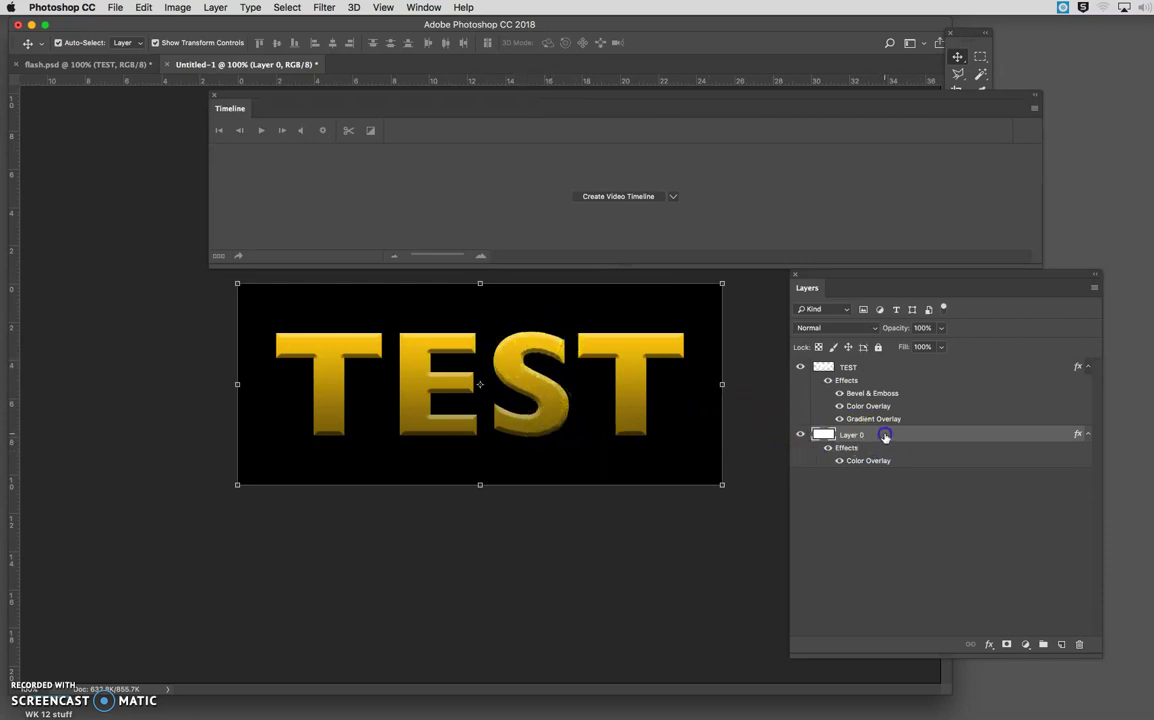
{"action": "left_click", "coordinate": [886, 366]}
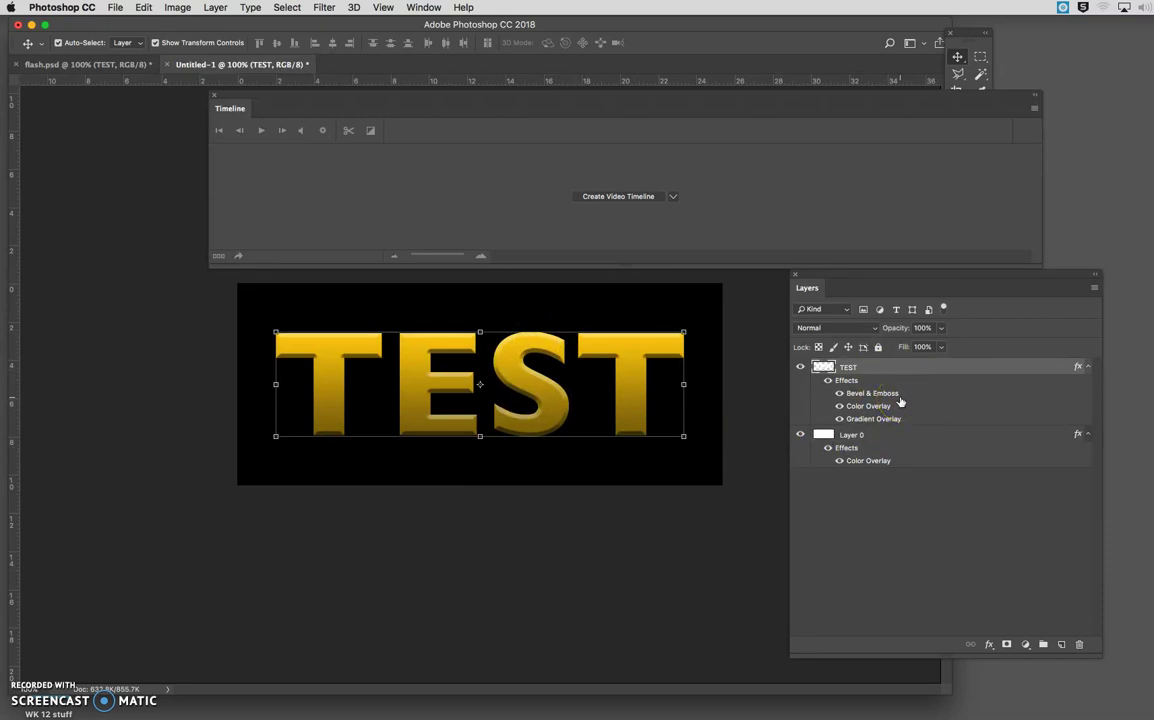
{"action": "left_click", "coordinate": [979, 572]}
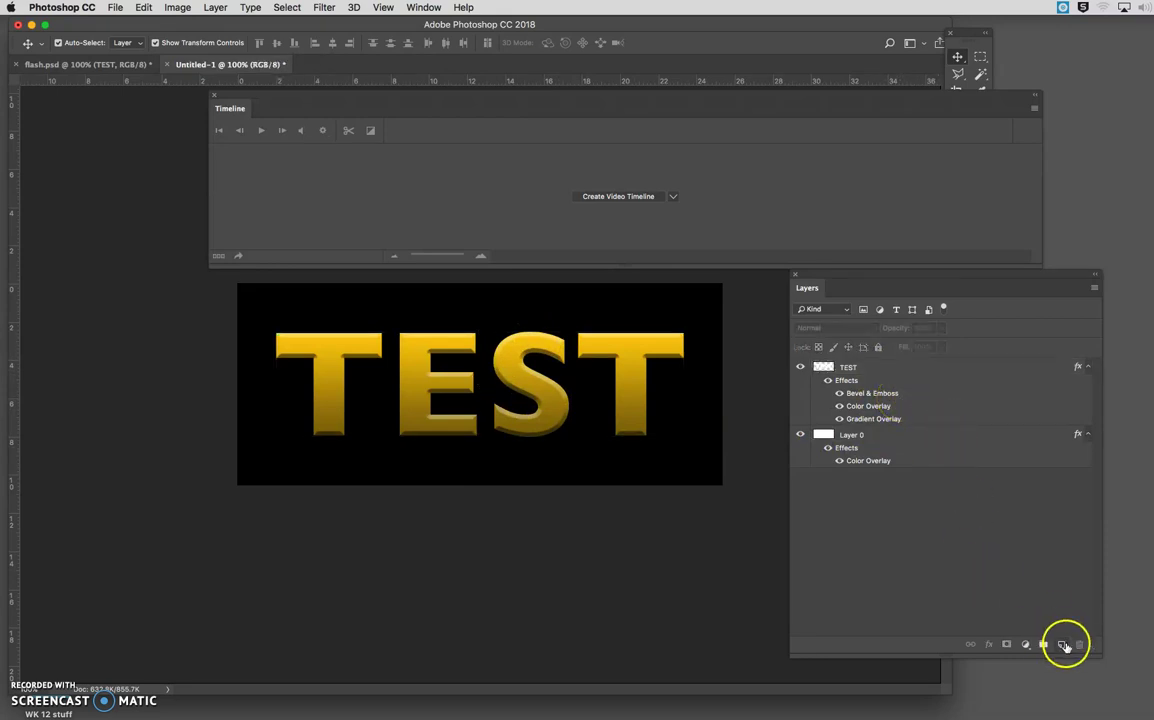
{"action": "left_click", "coordinate": [1063, 645]}
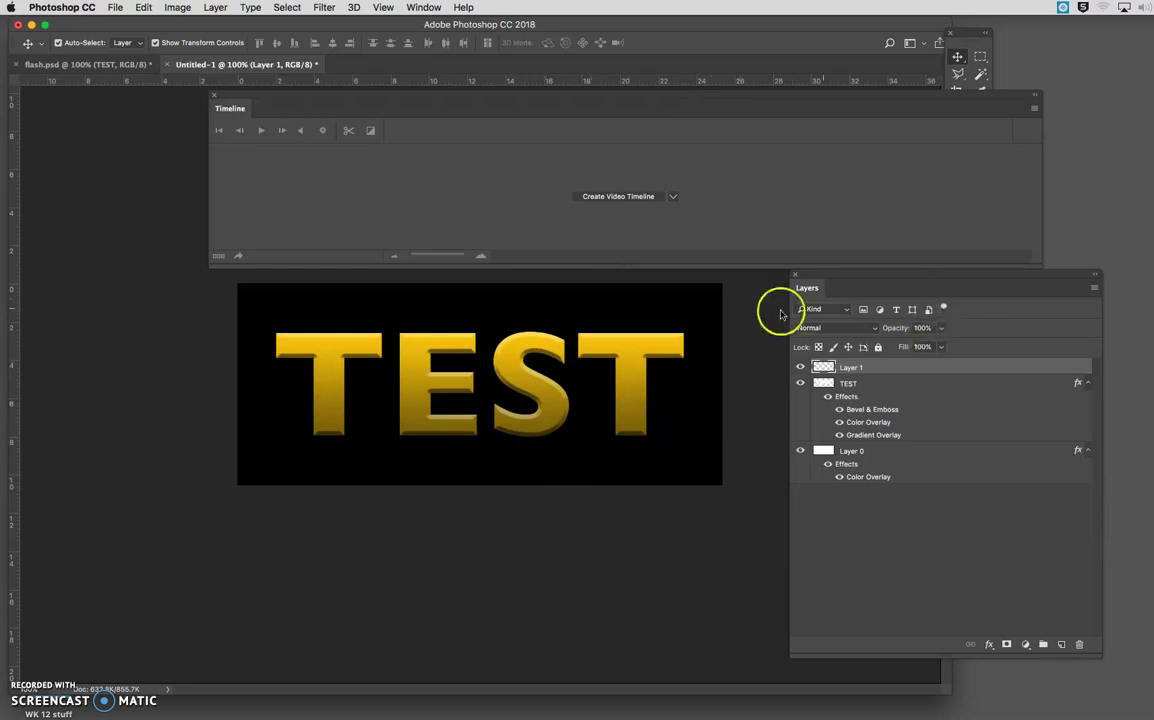
Show the brush settings beside the canvas and bring the tools into view
{"action": "left_click", "coordinate": [440, 8]}
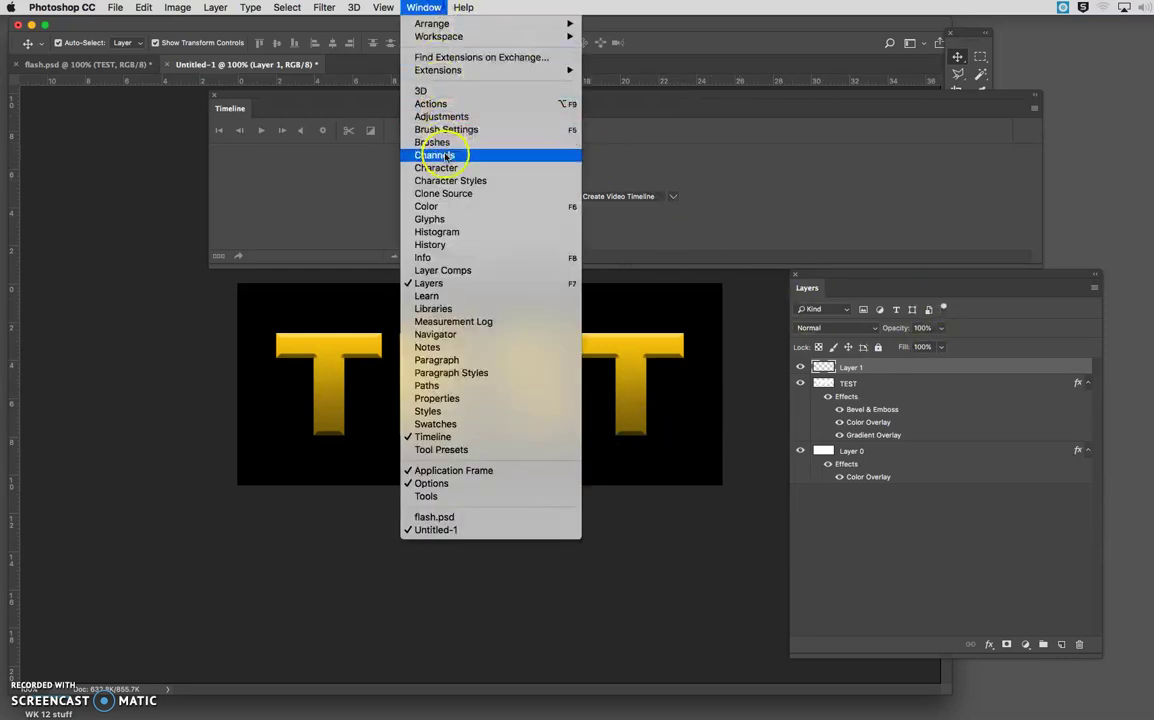
{"action": "left_click", "coordinate": [487, 143]}
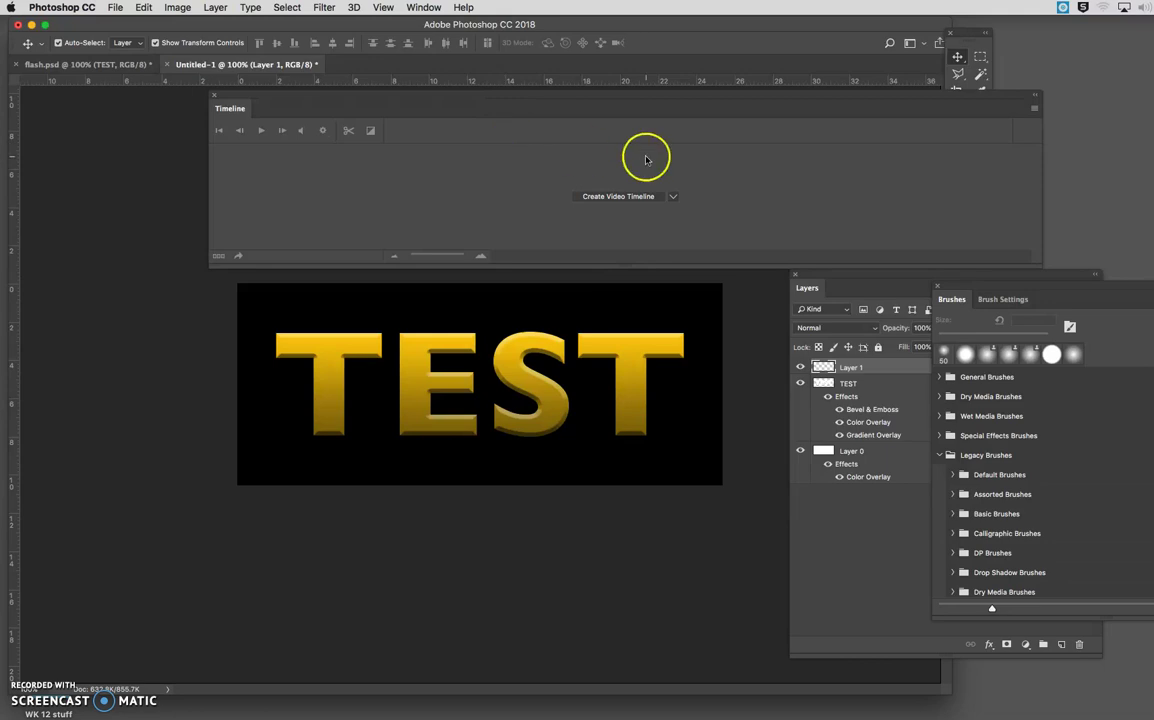
{"action": "left_click", "coordinate": [1006, 306]}
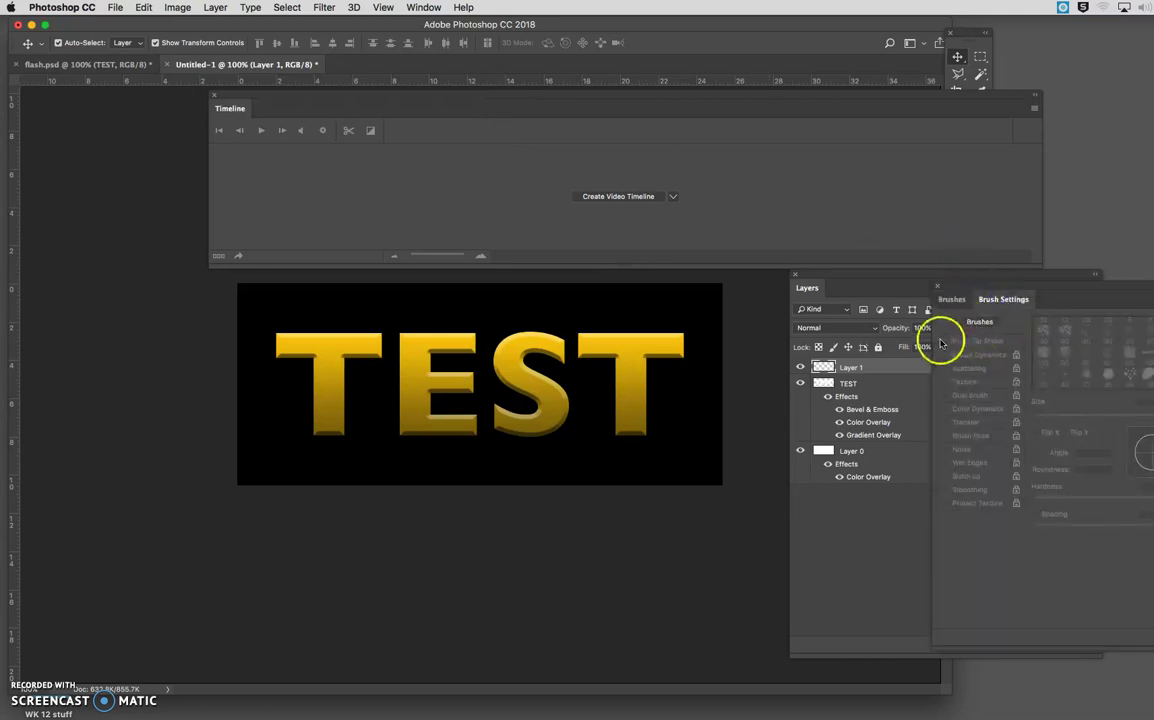
{"action": "mouse_move", "coordinate": [1056, 289]}
{"action": "left_mouse_down"}
{"action": "mouse_move", "coordinate": [618, 392]}
{"action": "mouse_move", "coordinate": [554, 392]}
{"action": "mouse_move", "coordinate": [672, 270]}
{"action": "left_mouse_up"}
{"action": "left_click", "coordinate": [425, 8]}
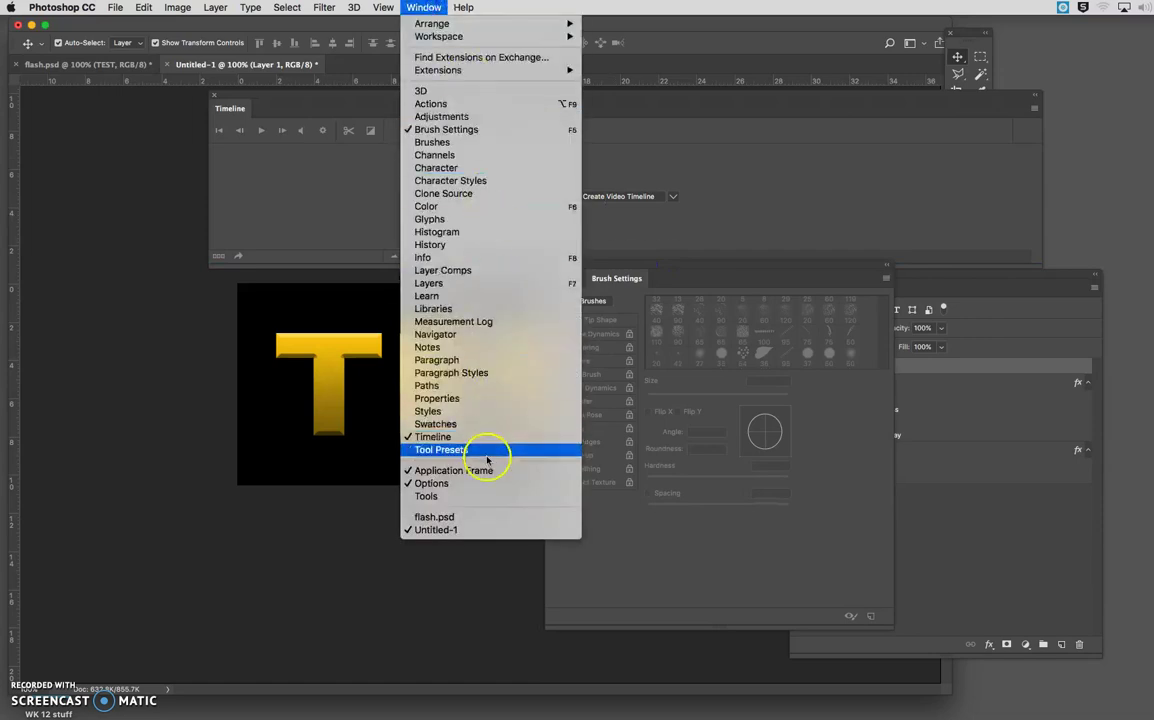
{"action": "left_click", "coordinate": [474, 501]}
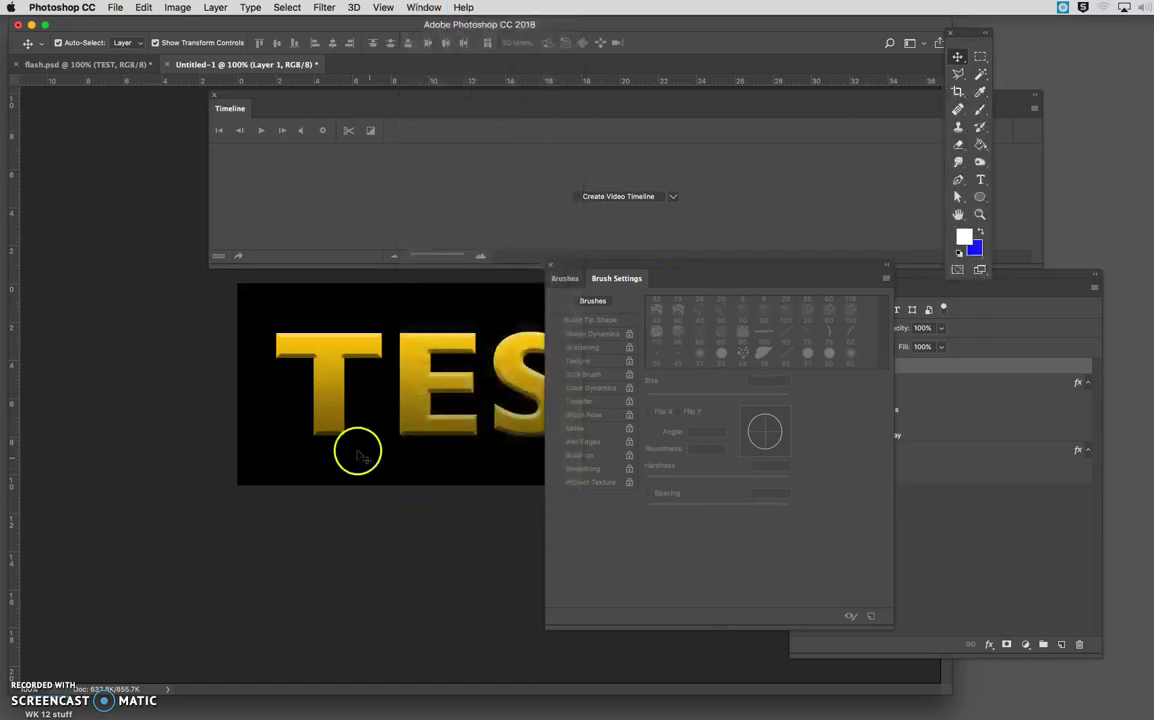
Choose the Brush tool with the soft round 30 px tip and move the brush settings clear of the banner
{"action": "left_click", "coordinate": [980, 109]}
{"action": "scroll", "coordinate": [768, 335], "scroll_direction": "up", "scroll_amount": 5}
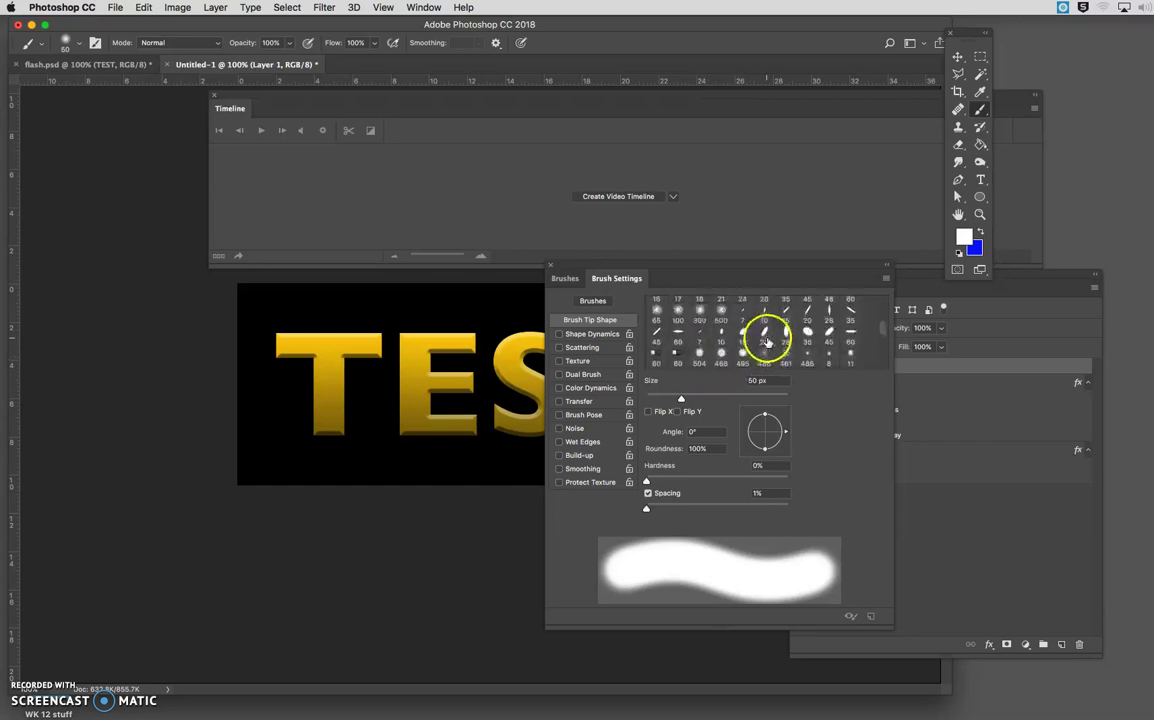
{"action": "left_click", "coordinate": [655, 303]}
{"action": "mouse_move", "coordinate": [680, 270]}
{"action": "left_mouse_down"}
{"action": "mouse_move", "coordinate": [850, 382]}
{"action": "mouse_move", "coordinate": [906, 389]}
{"action": "left_mouse_up"}
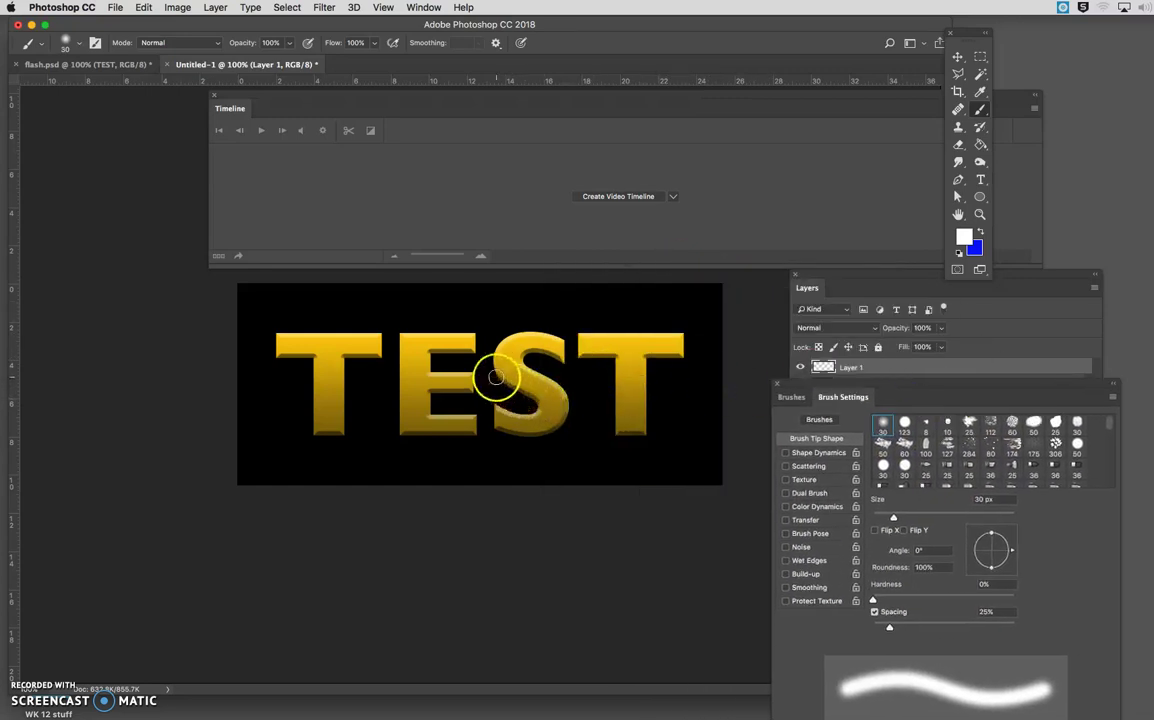
Undo a trial brush stroke over the lettering and enlarge the soft brush to 70 px
{"action": "left_click_drag", "start_coordinate": [492, 353], "coordinate": [450, 318]}
{"action": "key", "text": "super+z"}
{"action": "key", "text": "bracketright"}
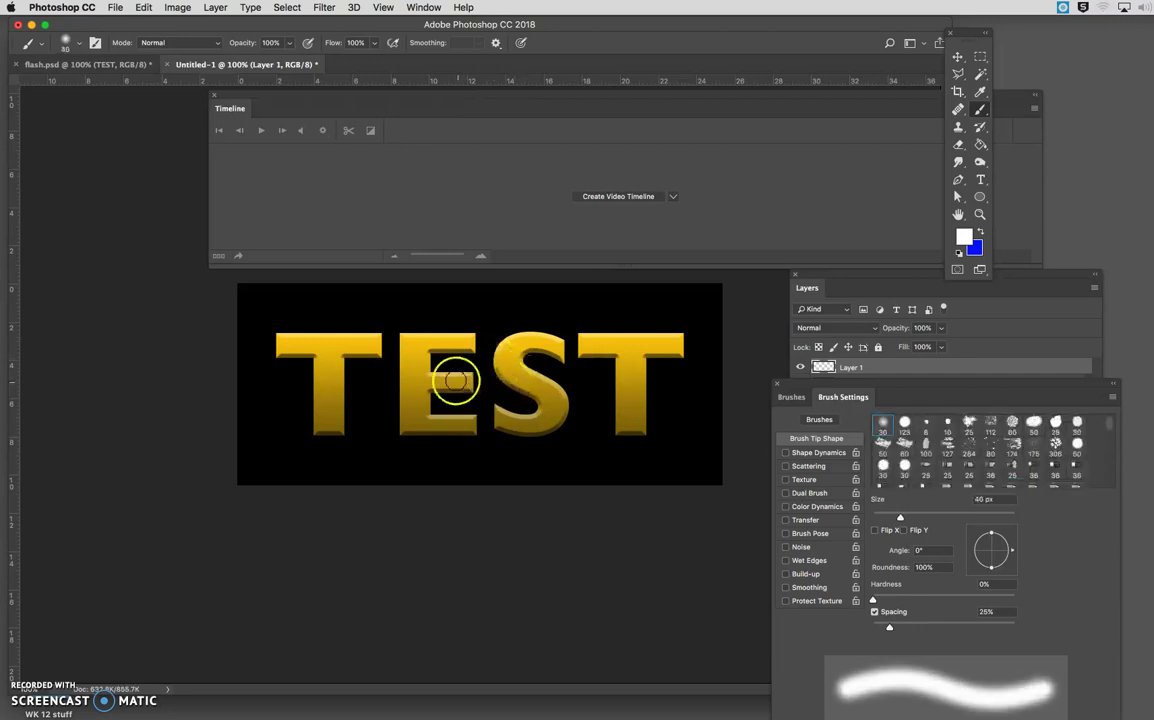
{"action": "key", "text": "bracketright"}
{"action": "key", "text": "bracketright"}
{"action": "key", "text": "bracketright"}
{"action": "key", "text": "bracketright"}
{"action": "key", "text": "bracketright"}
{"action": "key", "text": "bracketright"}
{"action": "key", "text": "bracketright"}
{"action": "key", "text": "bracketright"}
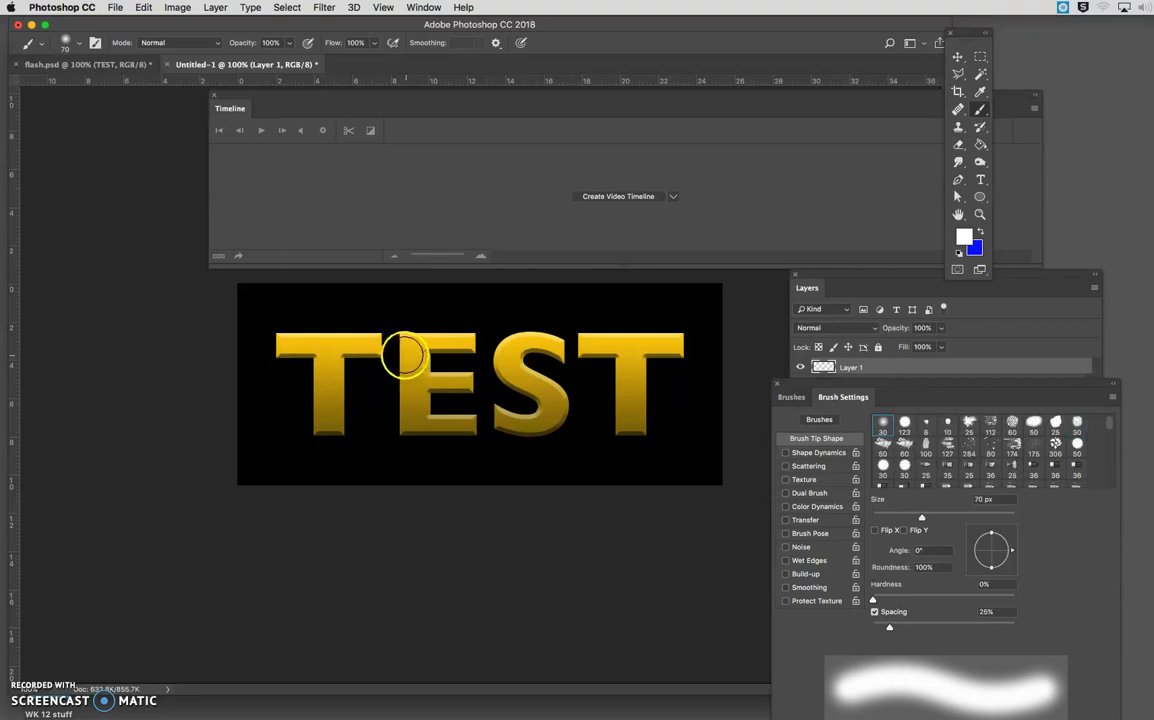
Paint a soft white patch over the first T on Layer 1 and move the brush settings off the layer list
{"action": "mouse_move", "coordinate": [296, 345]}
{"action": "left_mouse_down"}
{"action": "mouse_move", "coordinate": [361, 339]}
{"action": "mouse_move", "coordinate": [350, 337]}
{"action": "mouse_move", "coordinate": [327, 404]}
{"action": "mouse_move", "coordinate": [296, 394]}
{"action": "mouse_move", "coordinate": [294, 346]}
{"action": "mouse_move", "coordinate": [296, 407]}
{"action": "mouse_move", "coordinate": [337, 412]}
{"action": "mouse_move", "coordinate": [358, 355]}
{"action": "mouse_move", "coordinate": [357, 389]}
{"action": "mouse_move", "coordinate": [335, 407]}
{"action": "mouse_move", "coordinate": [309, 361]}
{"action": "mouse_move", "coordinate": [335, 379]}
{"action": "mouse_move", "coordinate": [390, 382]}
{"action": "left_mouse_up"}
{"action": "key", "text": "bracketleft"}
{"action": "key", "text": "bracketleft"}
{"action": "key", "text": "bracketleft"}
{"action": "mouse_move", "coordinate": [858, 376]}
{"action": "left_mouse_down"}
{"action": "mouse_move", "coordinate": [1033, 394]}
{"action": "mouse_move", "coordinate": [1050, 335]}
{"action": "left_mouse_up"}
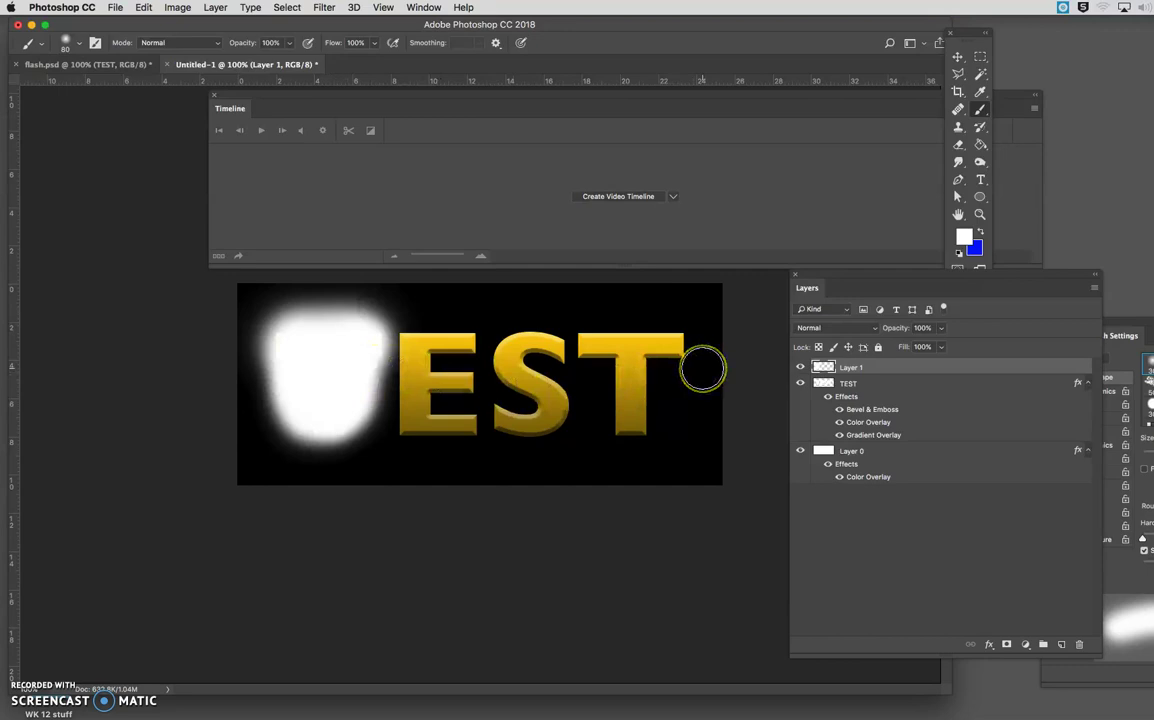
{"action": "mouse_move", "coordinate": [702, 370]}
{"action": "left_mouse_down"}
{"action": "mouse_move", "coordinate": [711, 388]}
{"action": "mouse_move", "coordinate": [735, 392]}
{"action": "mouse_move", "coordinate": [905, 369]}
{"action": "left_mouse_up"}
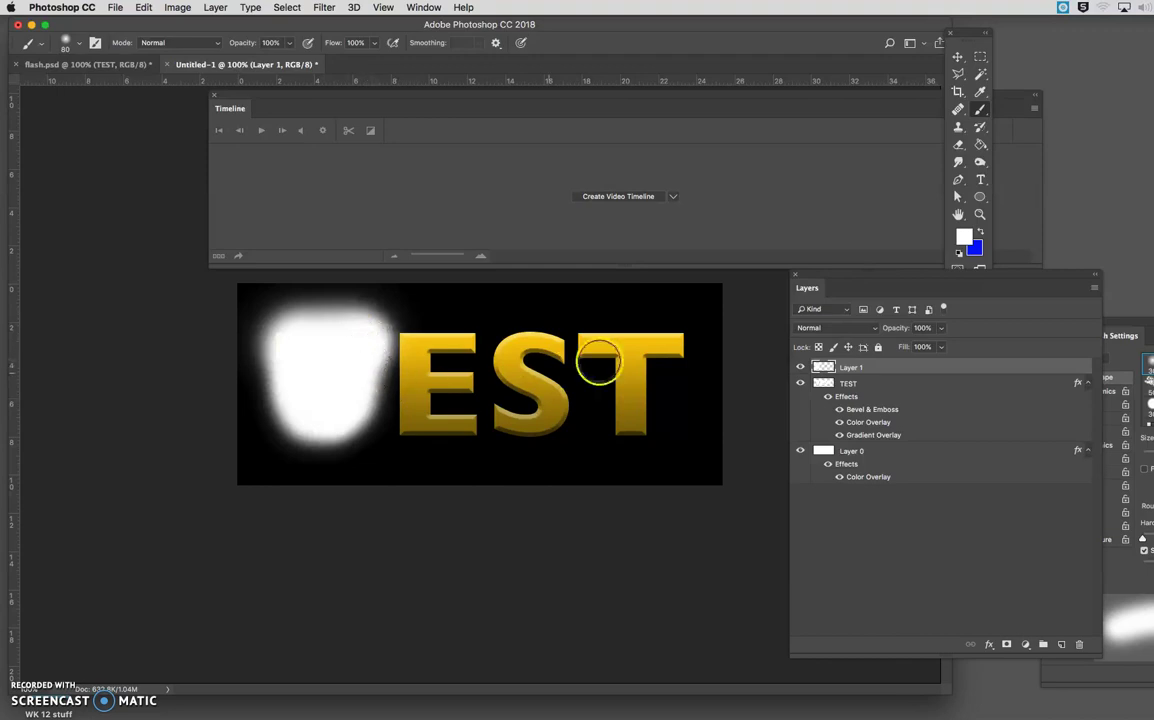
Set Layer 1's blend mode to Overlay so the white patch brightens the first T
{"action": "left_click", "coordinate": [834, 328]}
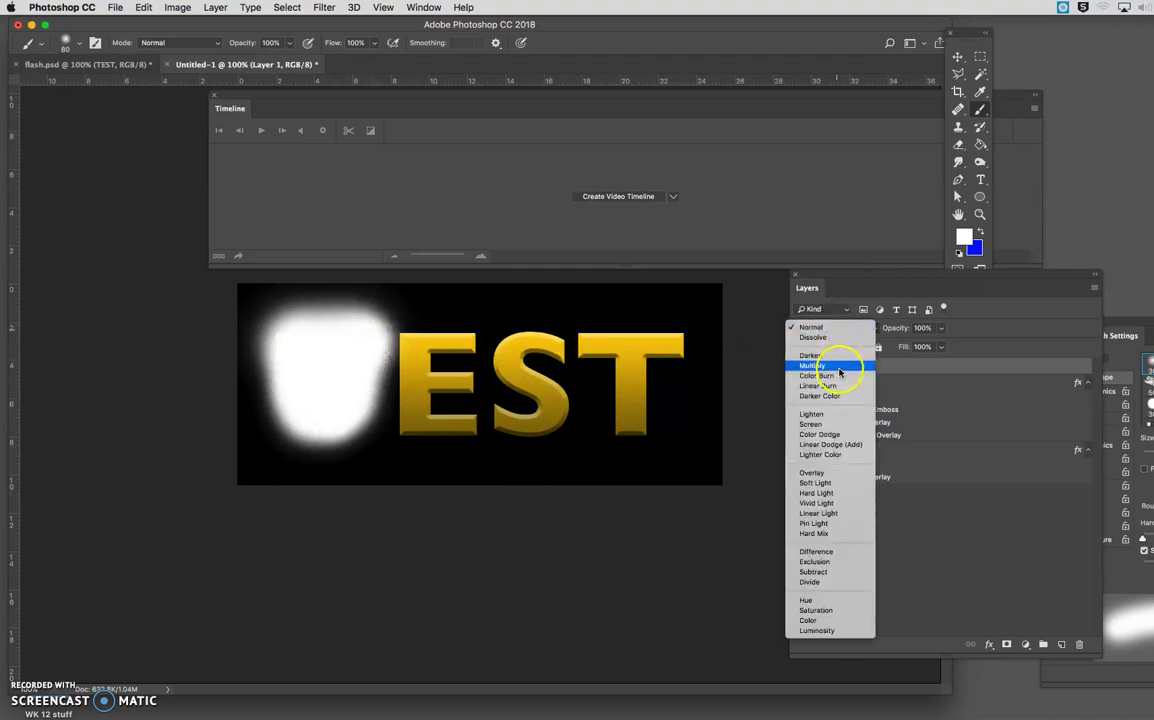
{"action": "left_click", "coordinate": [838, 473]}
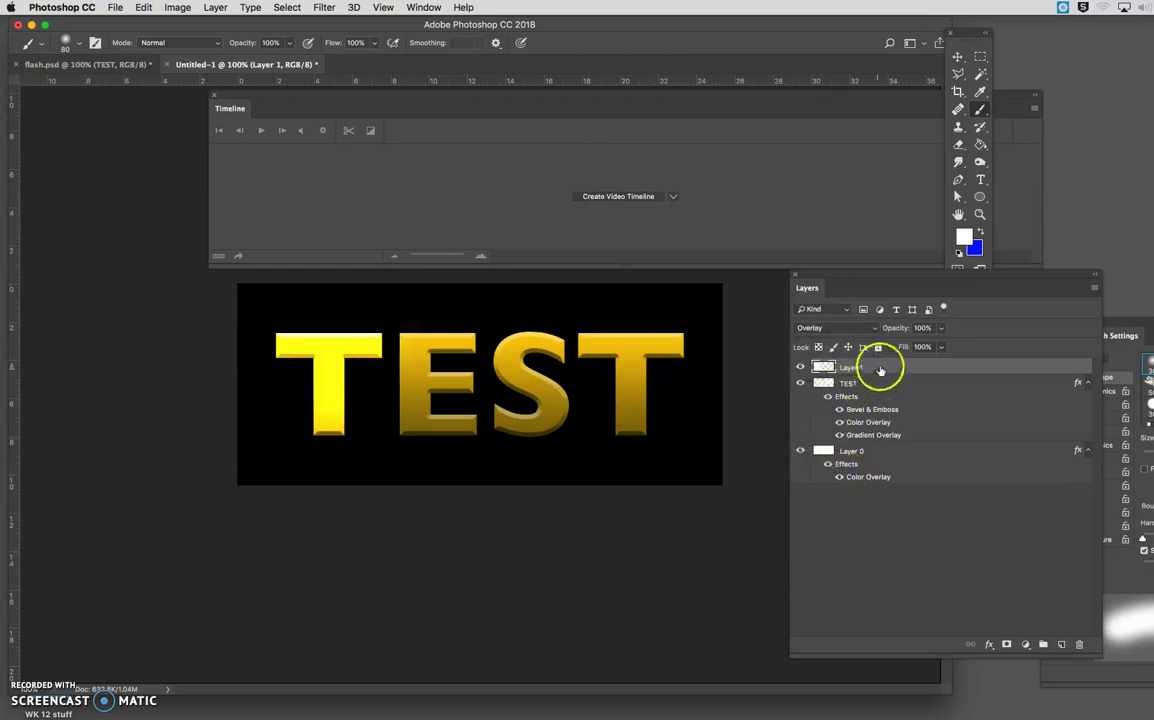
{"action": "mouse_move", "coordinate": [357, 387]}
{"action": "left_mouse_down"}
{"action": "mouse_move", "coordinate": [325, 404]}
{"action": "mouse_move", "coordinate": [337, 407]}
{"action": "mouse_move", "coordinate": [333, 397]}
{"action": "left_mouse_up"}
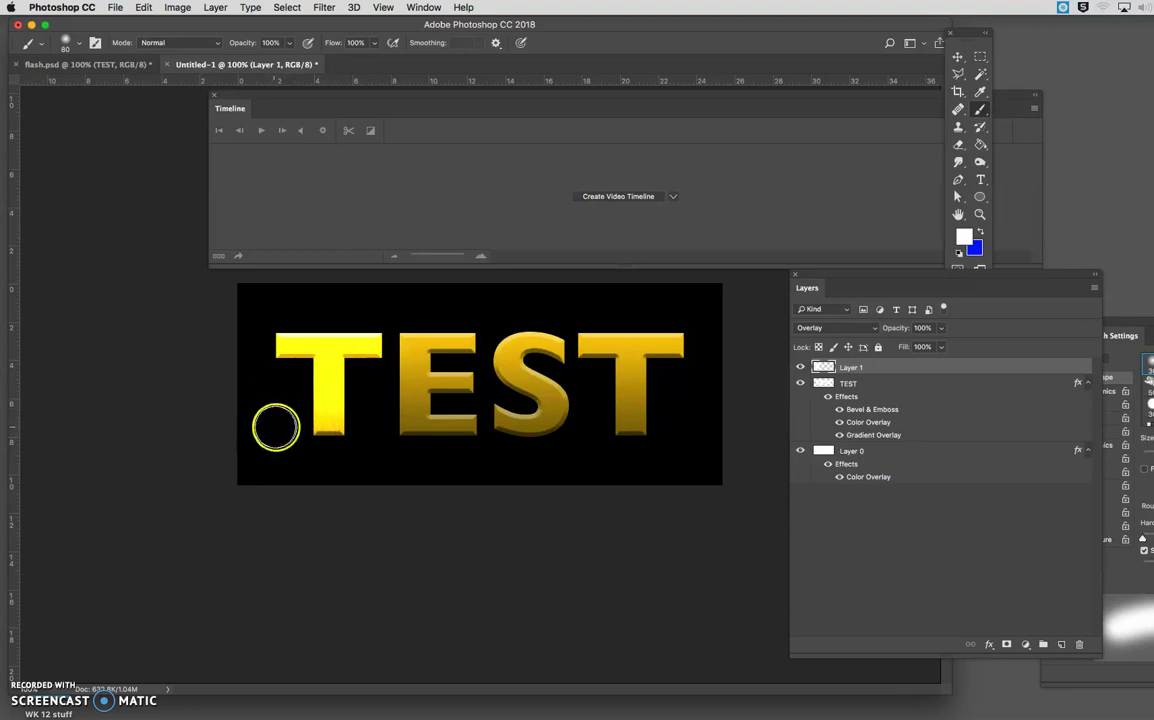
Try clipping Layer 1 to the TEST layer, and release the clipping mask
{"action": "right_click", "coordinate": [960, 367]}
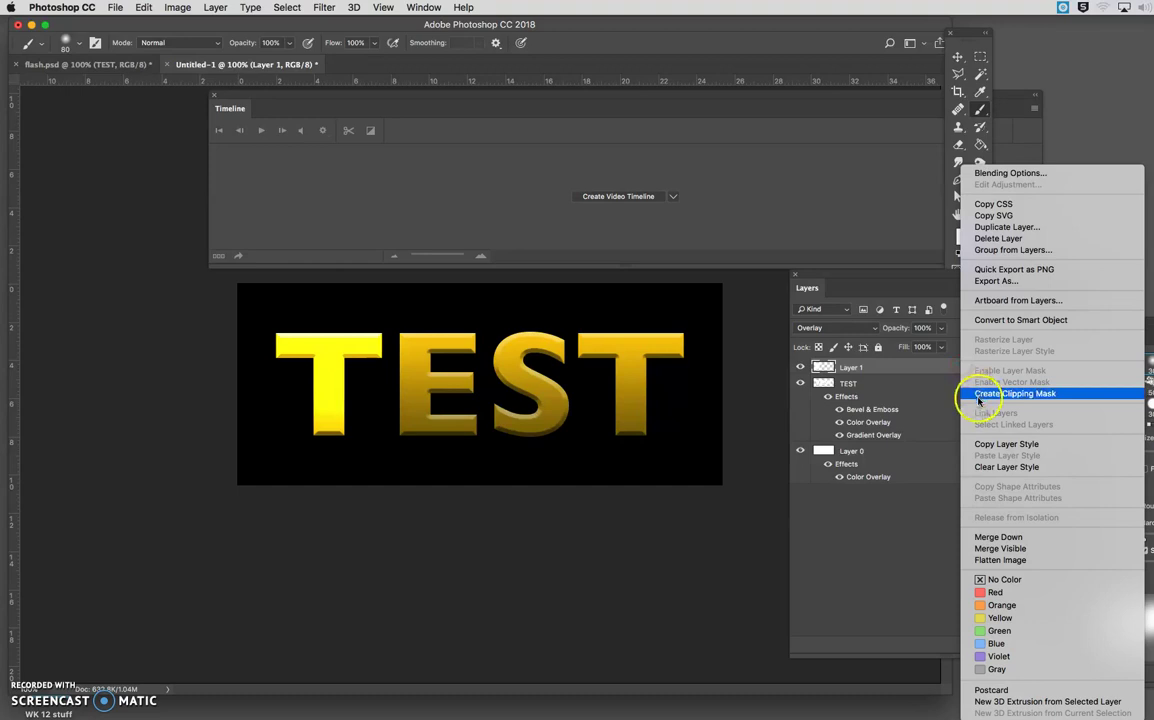
{"action": "left_click", "coordinate": [1015, 393]}
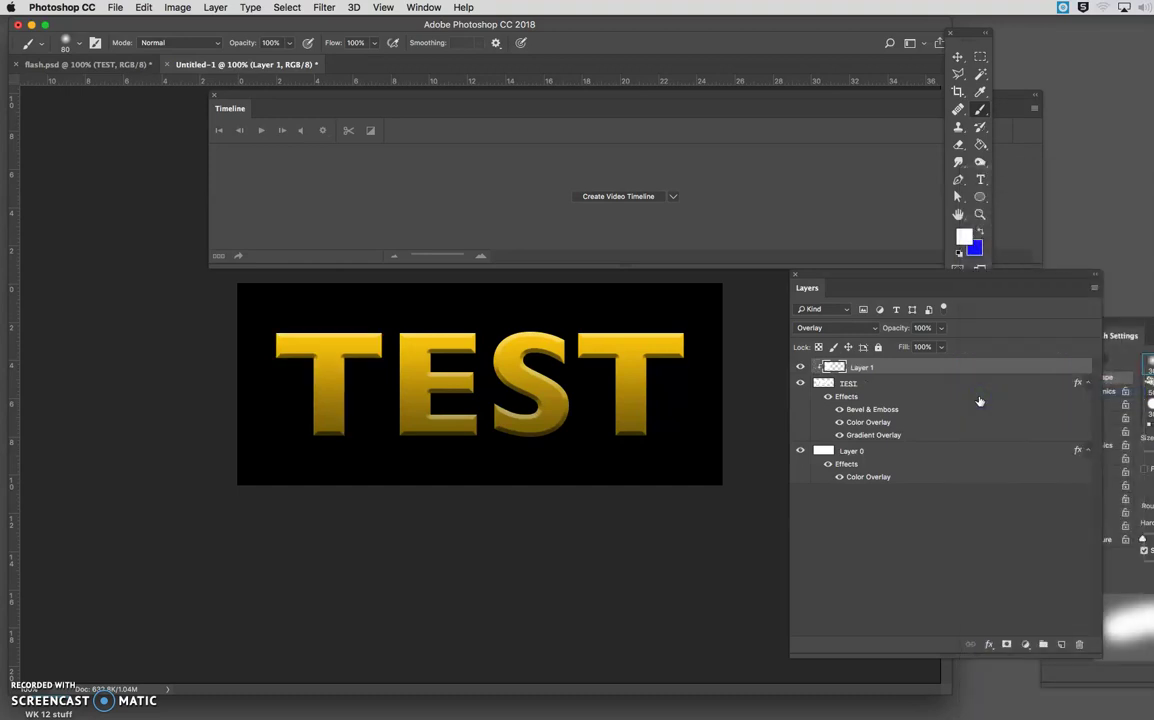
{"action": "left_click", "coordinate": [831, 368]}
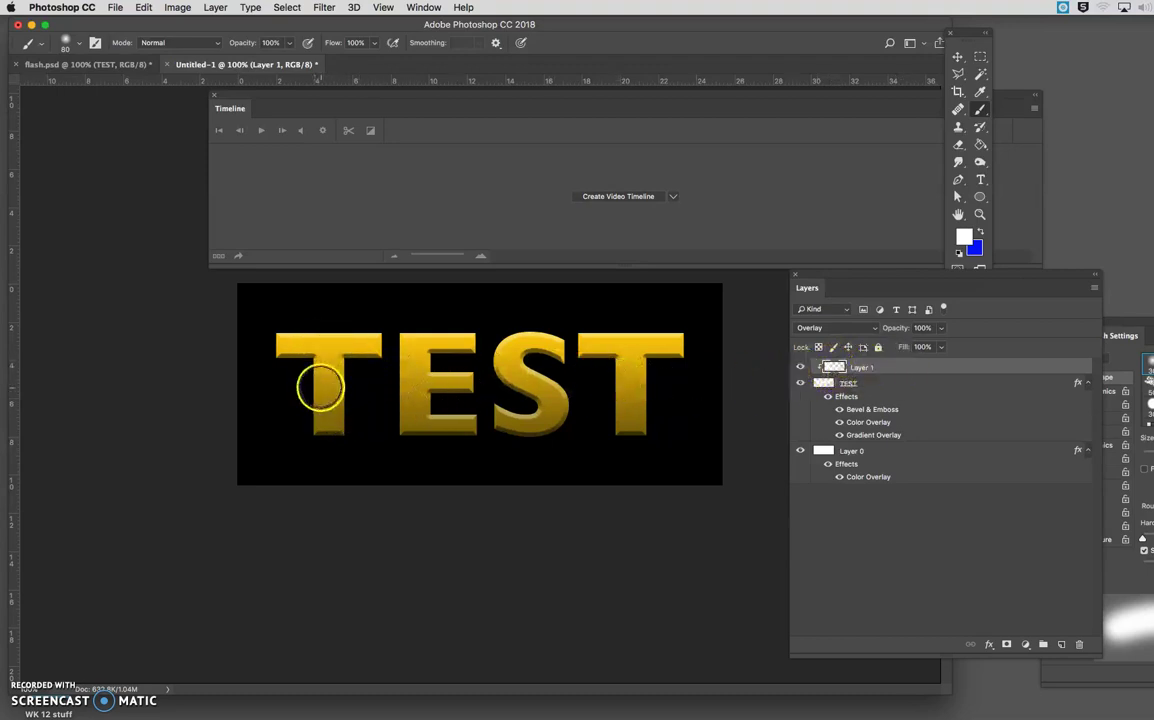
{"action": "right_click", "coordinate": [922, 366]}
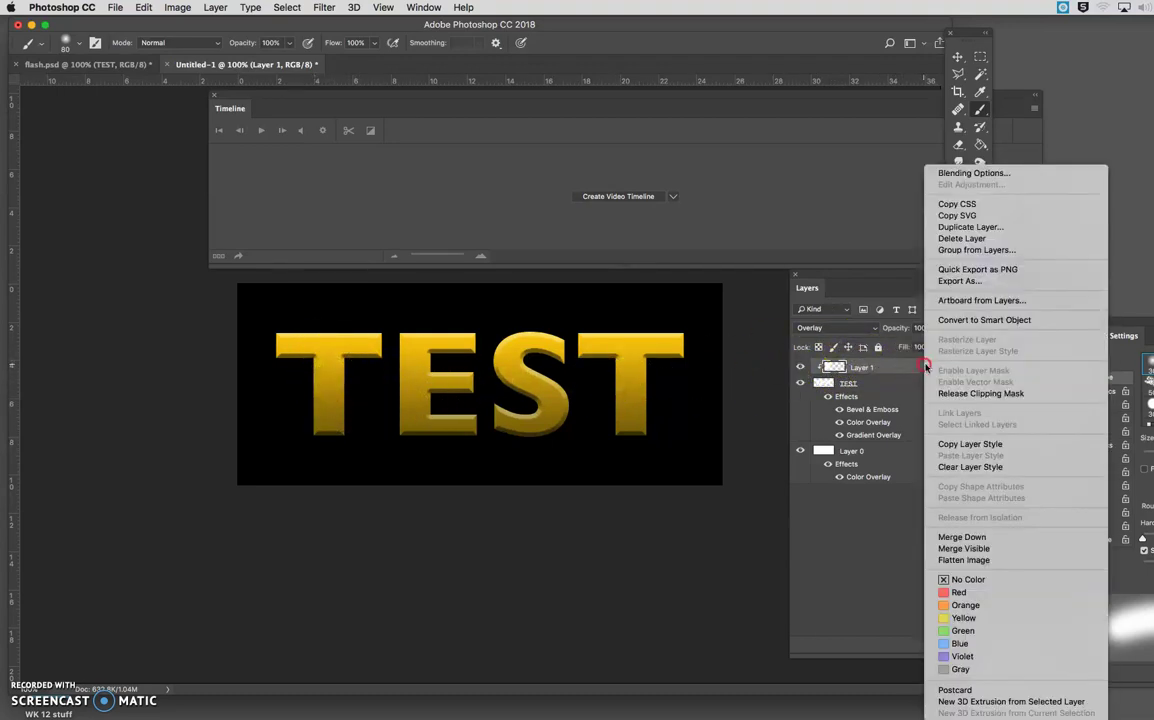
{"action": "left_click", "coordinate": [952, 394]}
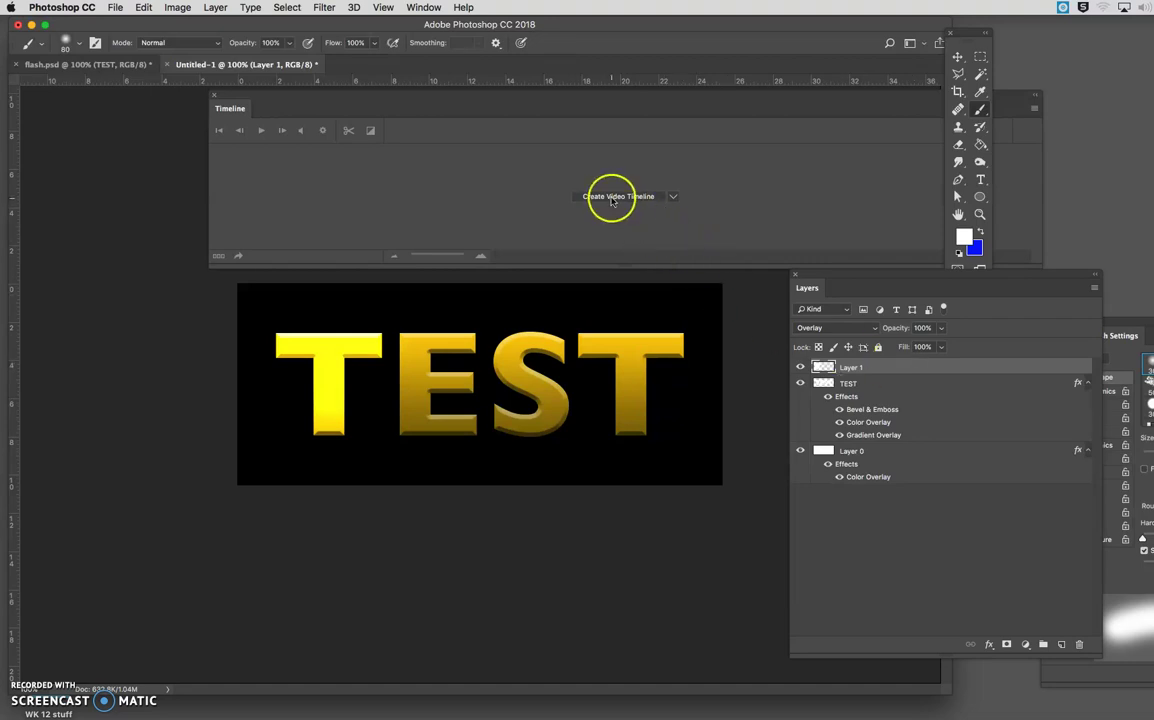
Create a video timeline for the banner's layers
{"action": "left_click", "coordinate": [673, 196]}
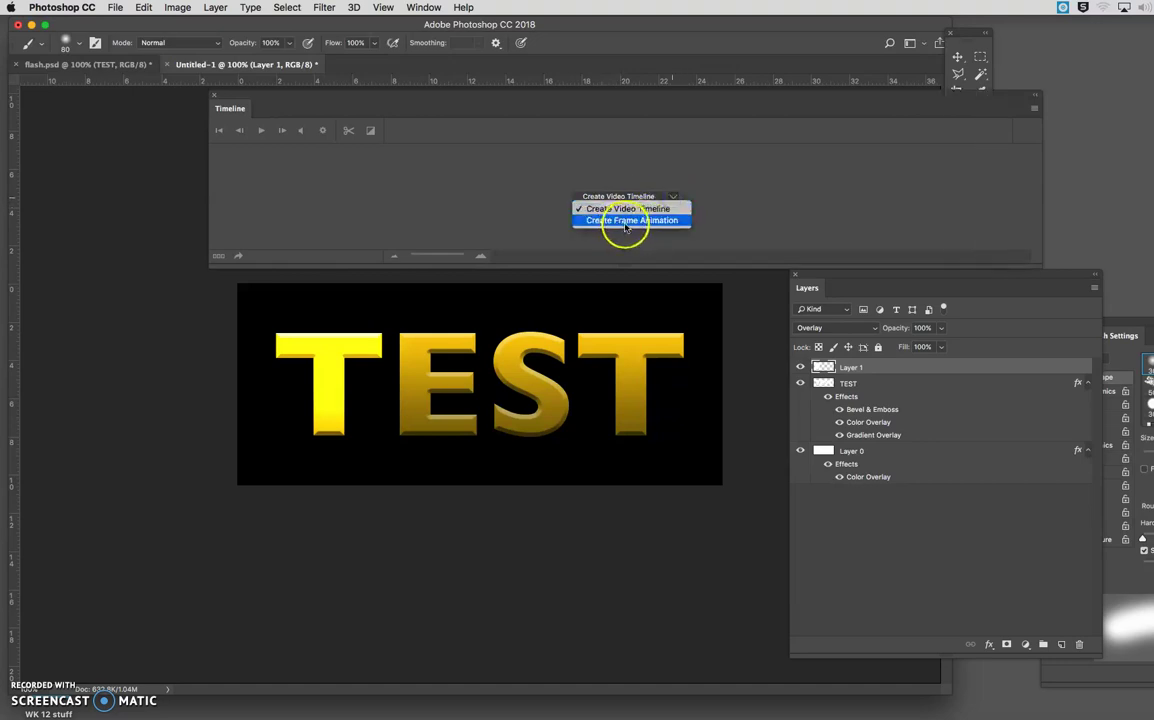
{"action": "left_click", "coordinate": [691, 221]}
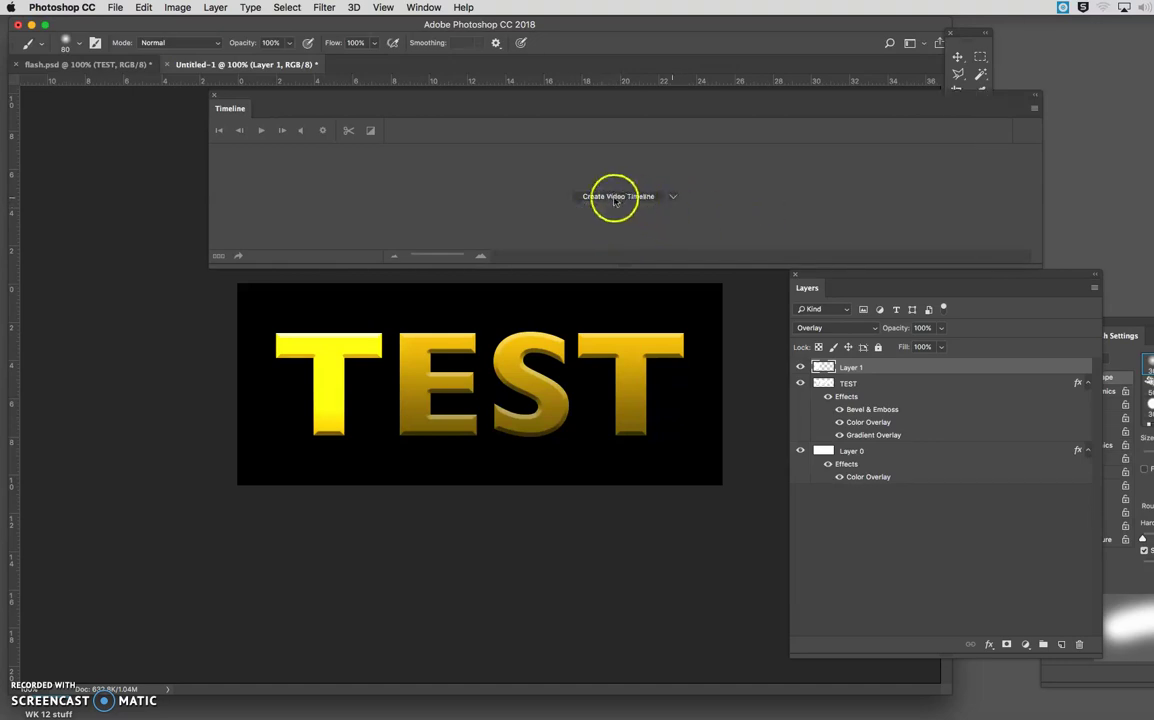
{"action": "left_click", "coordinate": [617, 197]}
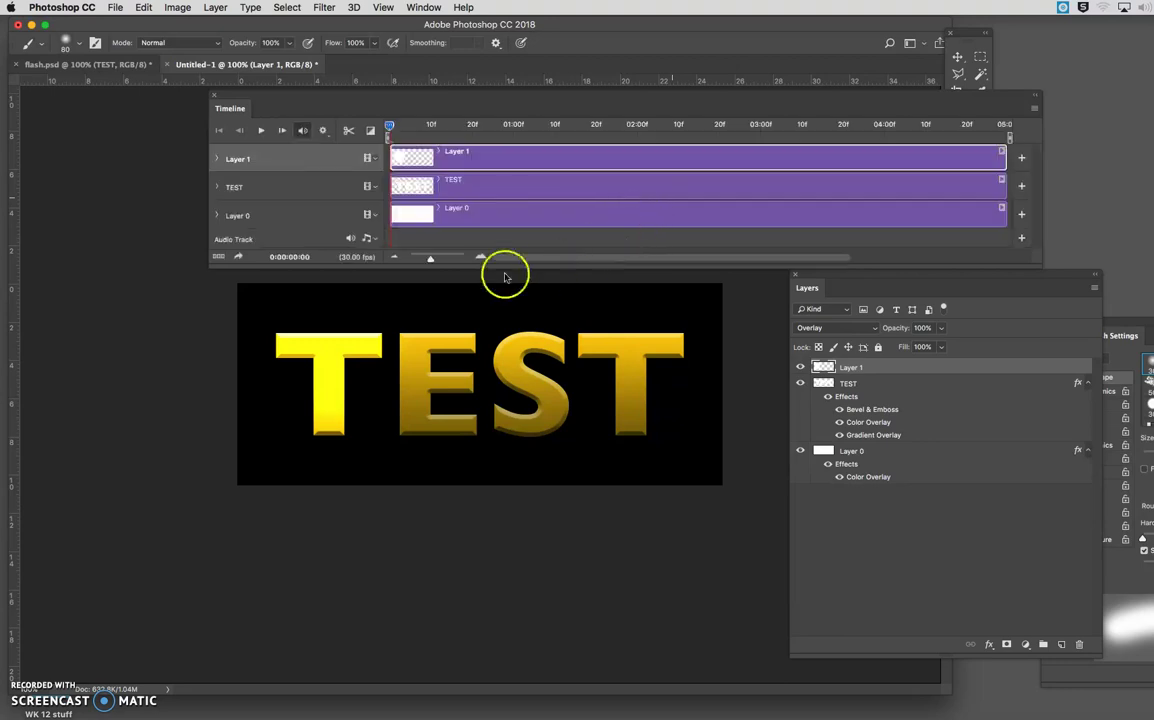
Convert the video timeline to a frame animation and set the first frame's delay to 0.1 seconds
{"action": "left_click", "coordinate": [218, 258]}
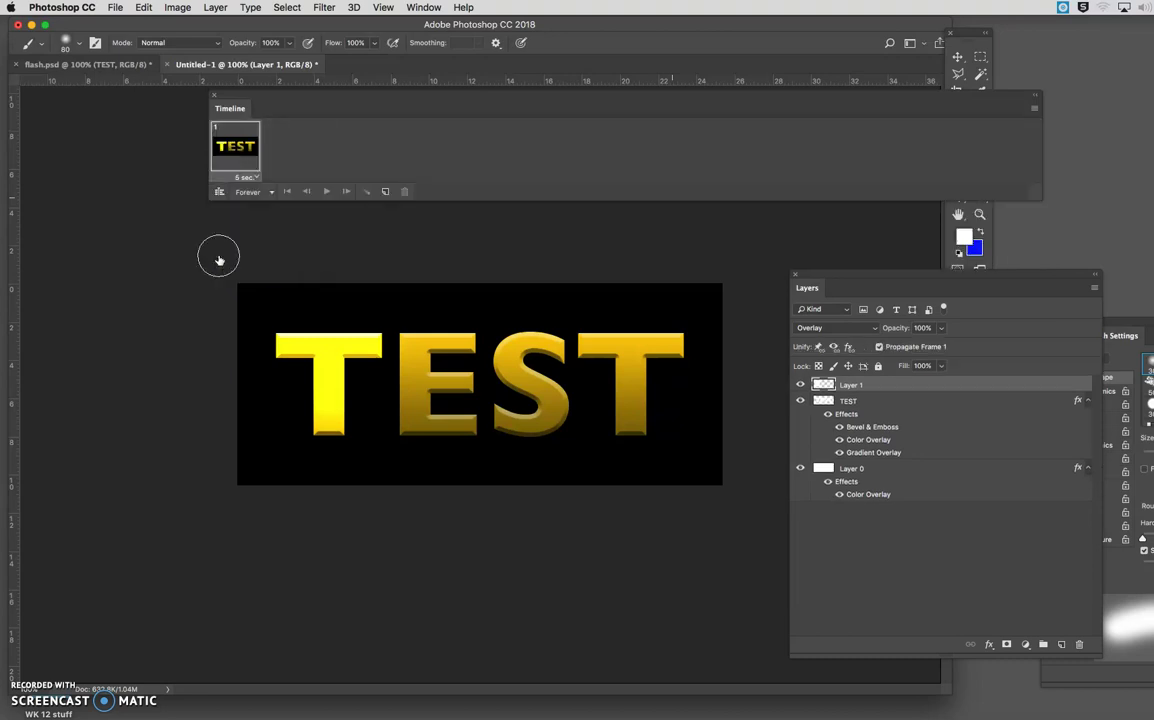
{"action": "key", "text": "v"}
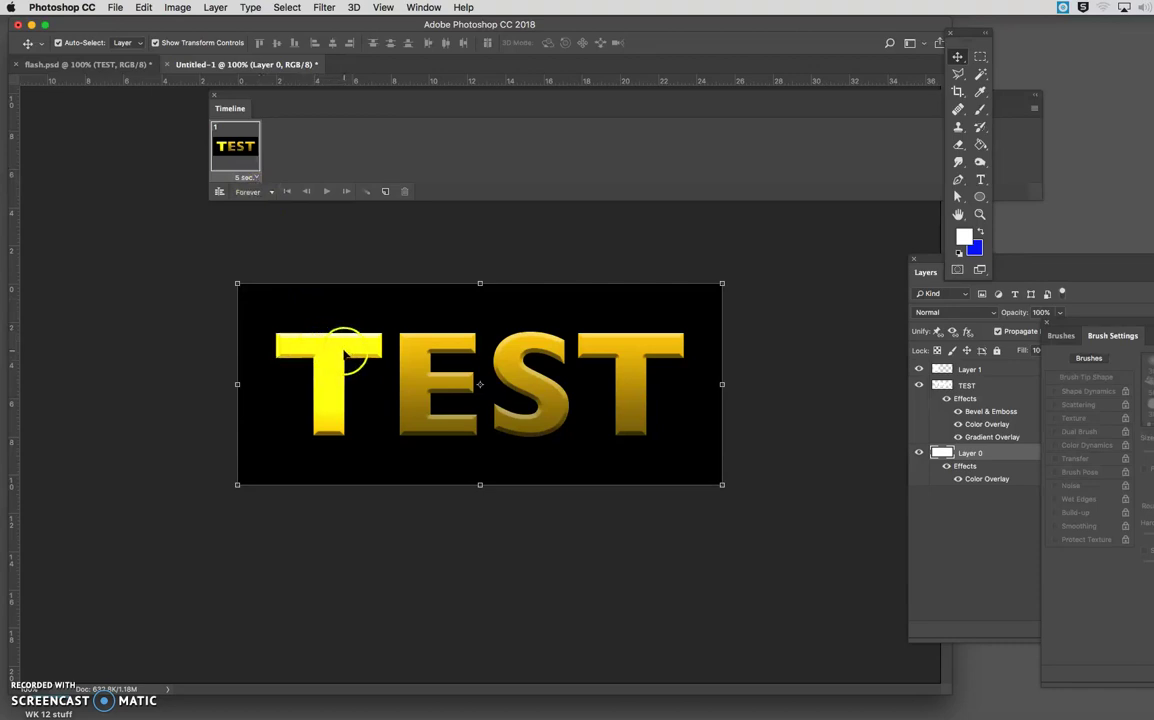
{"action": "left_click", "coordinate": [248, 177]}
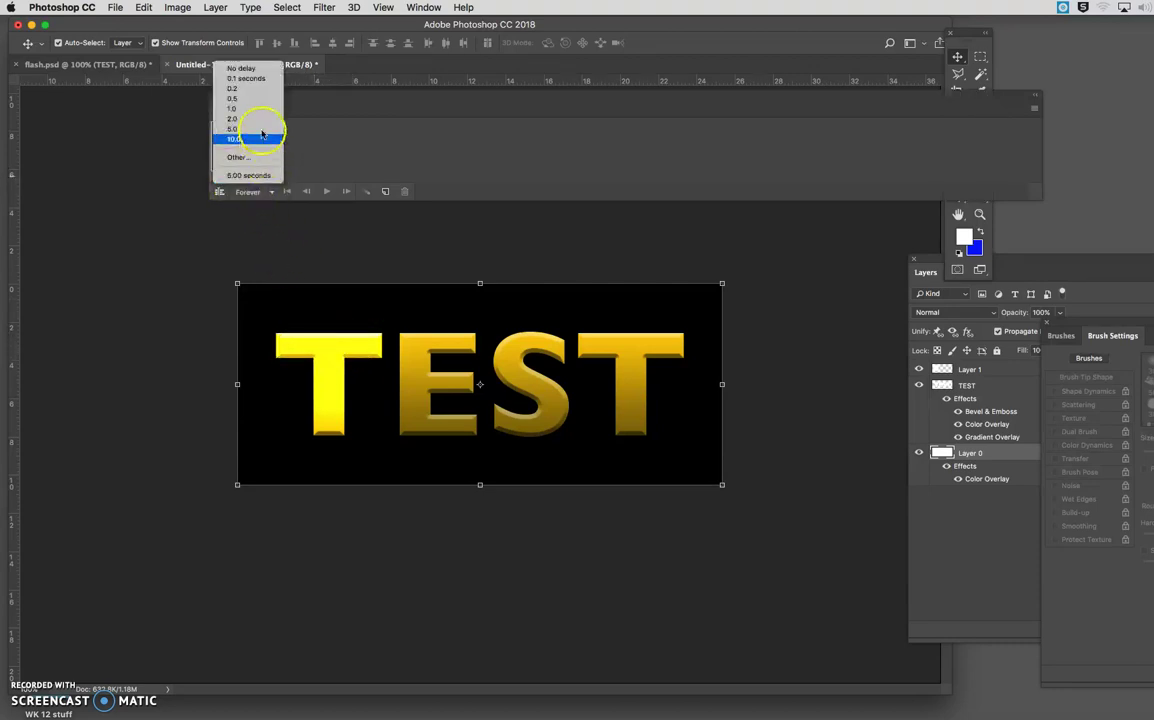
{"action": "left_click", "coordinate": [250, 80]}
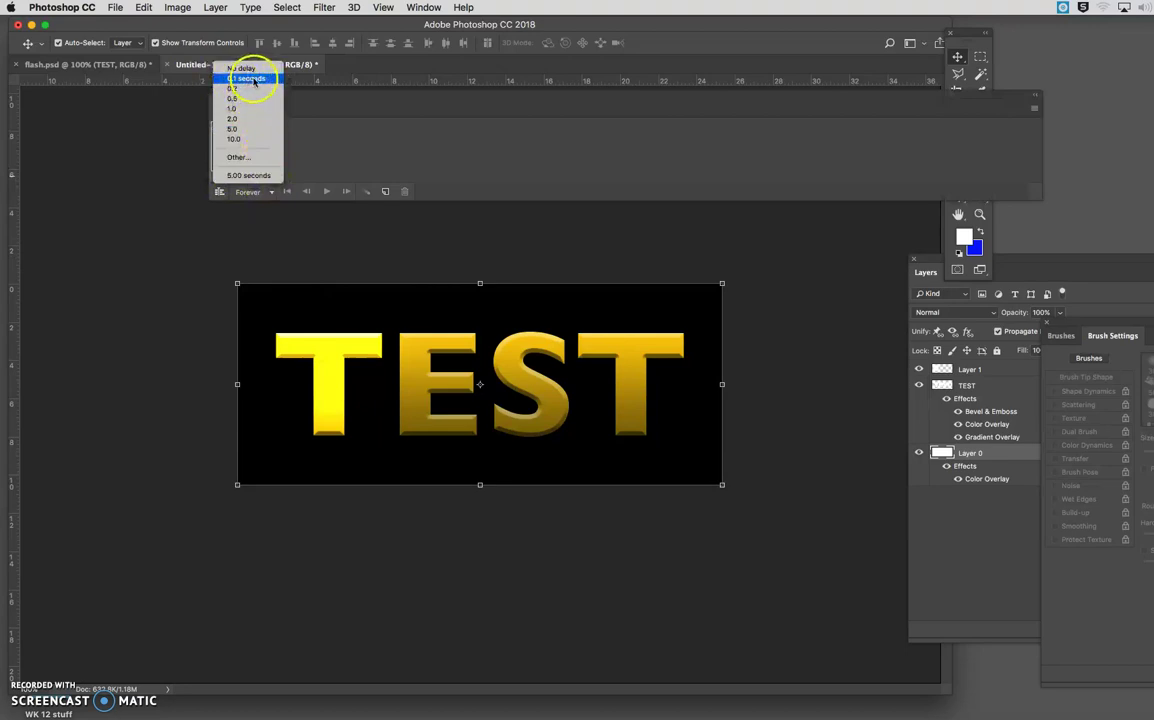
{"action": "left_click", "coordinate": [268, 80]}
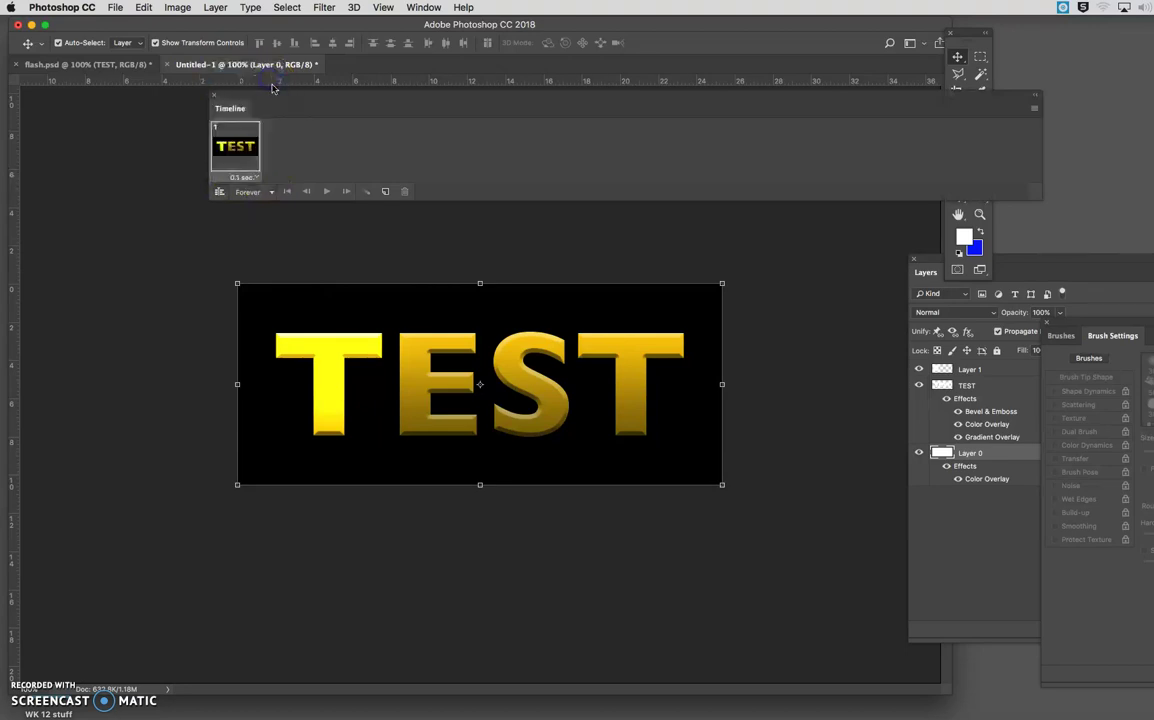
Duplicate the first frame and, in frame 2, move Layer 1's white patch from the first T onto the last T
{"action": "left_click", "coordinate": [386, 193]}
{"action": "left_click", "coordinate": [291, 155]}
{"action": "left_click", "coordinate": [351, 357]}
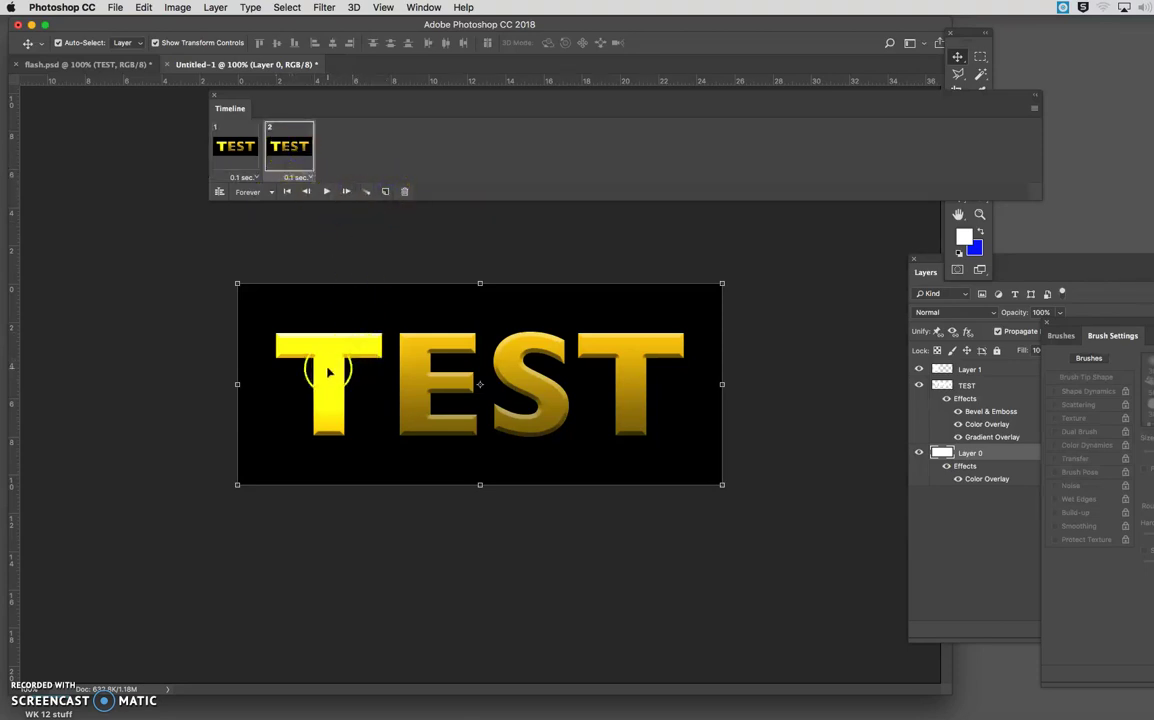
{"action": "left_click_drag", "start_coordinate": [329, 377], "coordinate": [633, 384]}
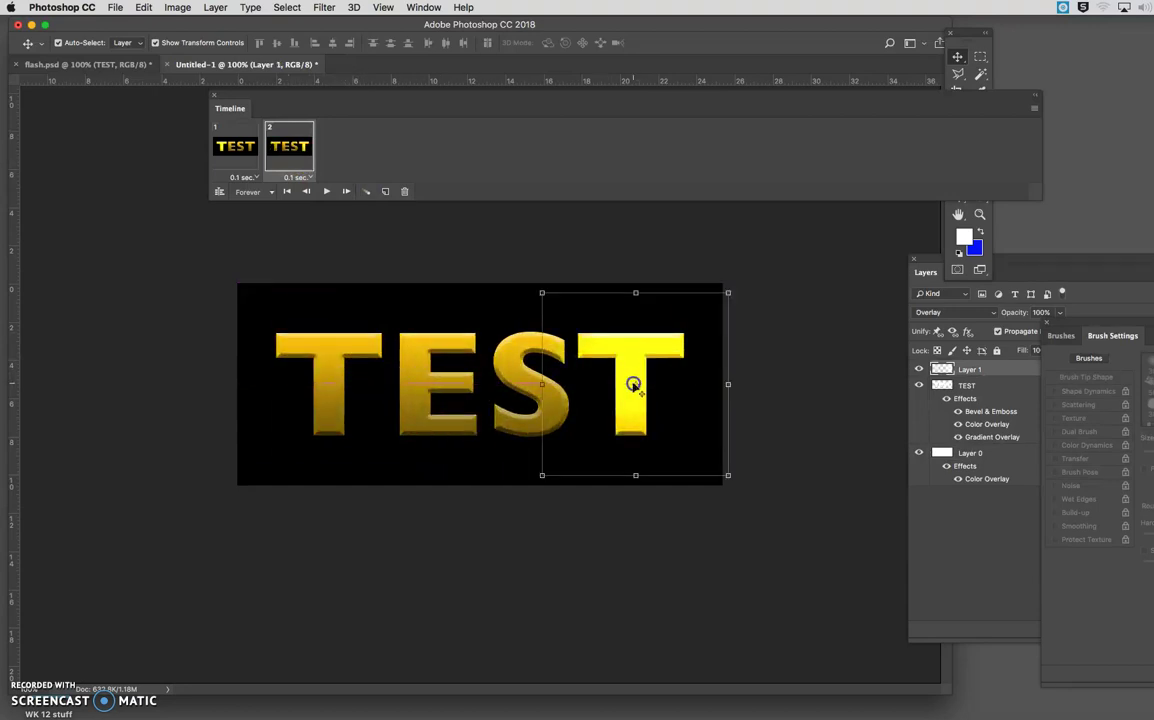
{"action": "left_click", "coordinate": [393, 155]}
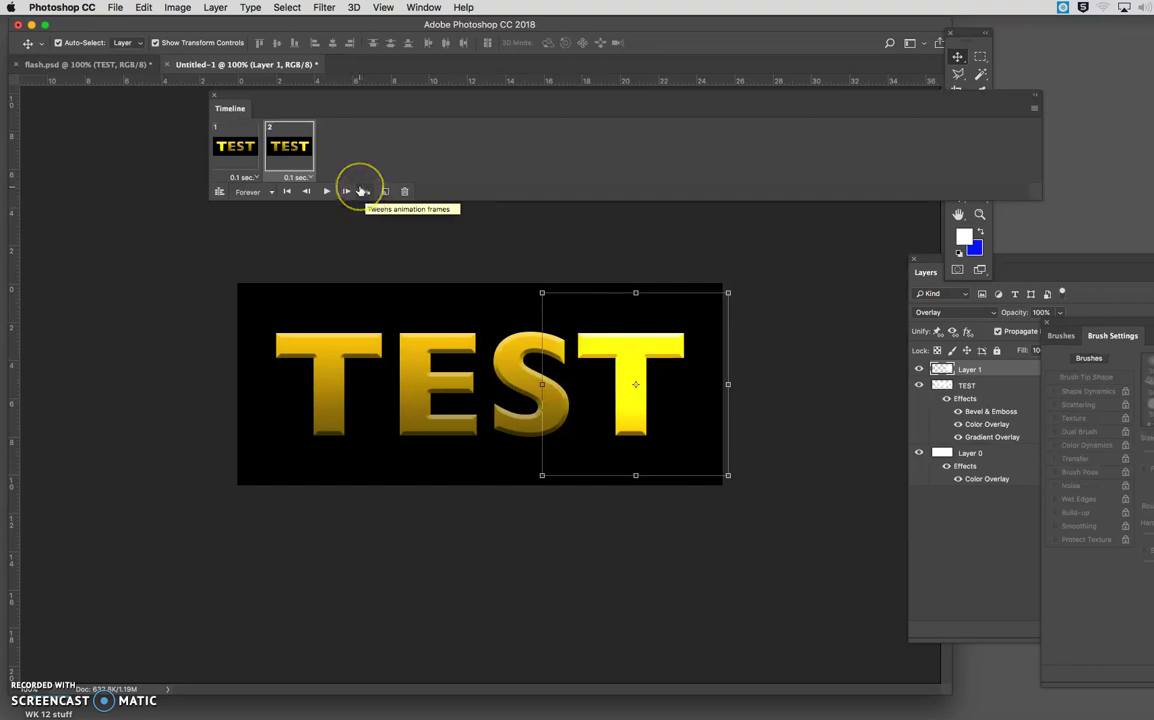
Tween frame 2 with the previous frame, adding 6 frames for all layers with position, opacity and effects
{"action": "left_click", "coordinate": [362, 191]}
{"action": "left_click", "coordinate": [362, 191]}
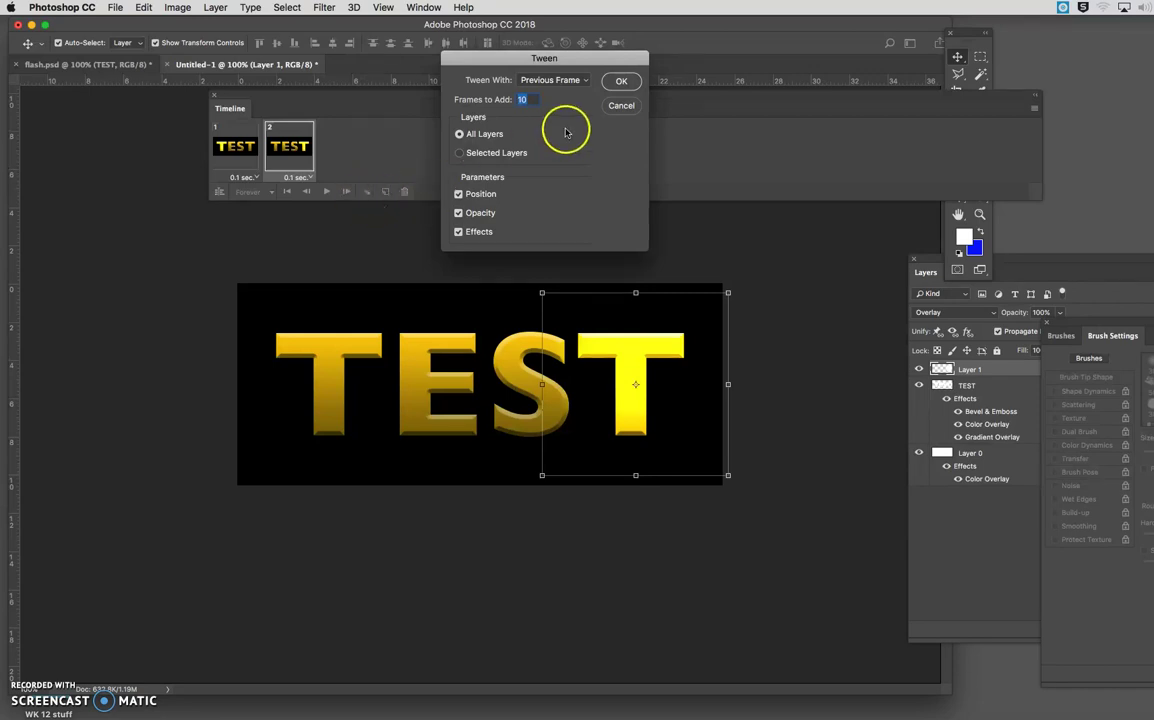
{"action": "left_click_drag", "start_coordinate": [541, 54], "coordinate": [509, 47]}
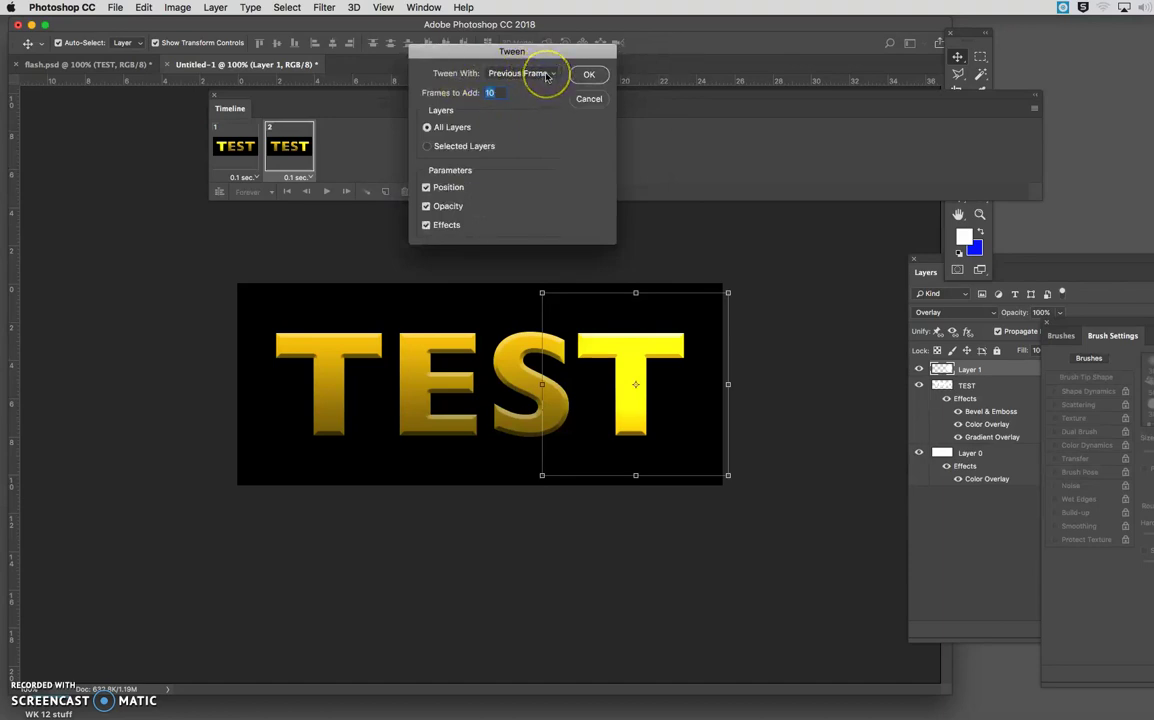
{"action": "left_click", "coordinate": [492, 94]}
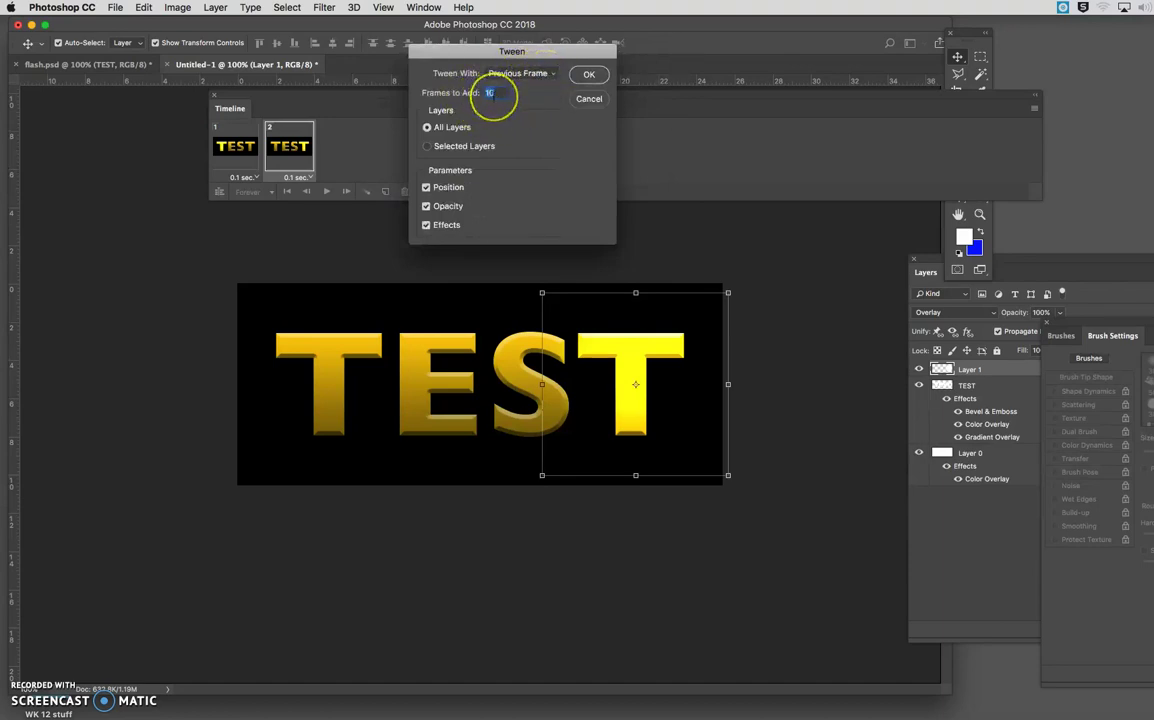
{"action": "left_click", "coordinate": [495, 95]}
{"action": "left_click", "coordinate": [589, 76]}
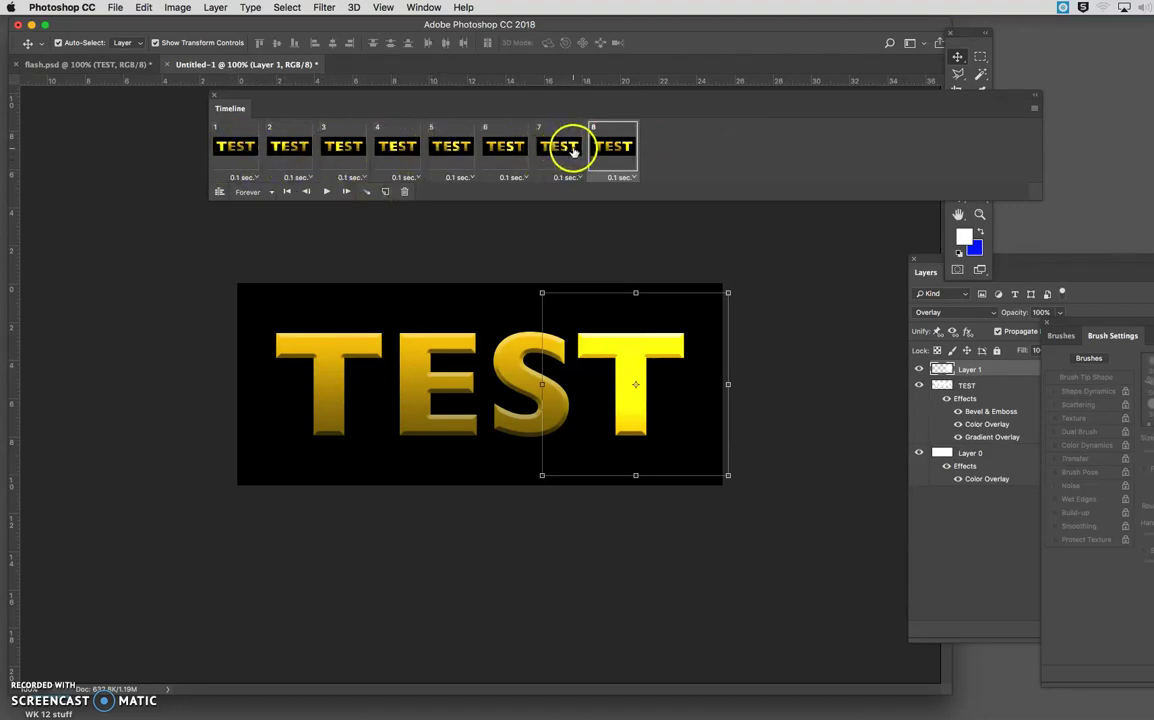
Play the frame animation to check the light flash across the text, and stop it
{"action": "left_click", "coordinate": [328, 192]}
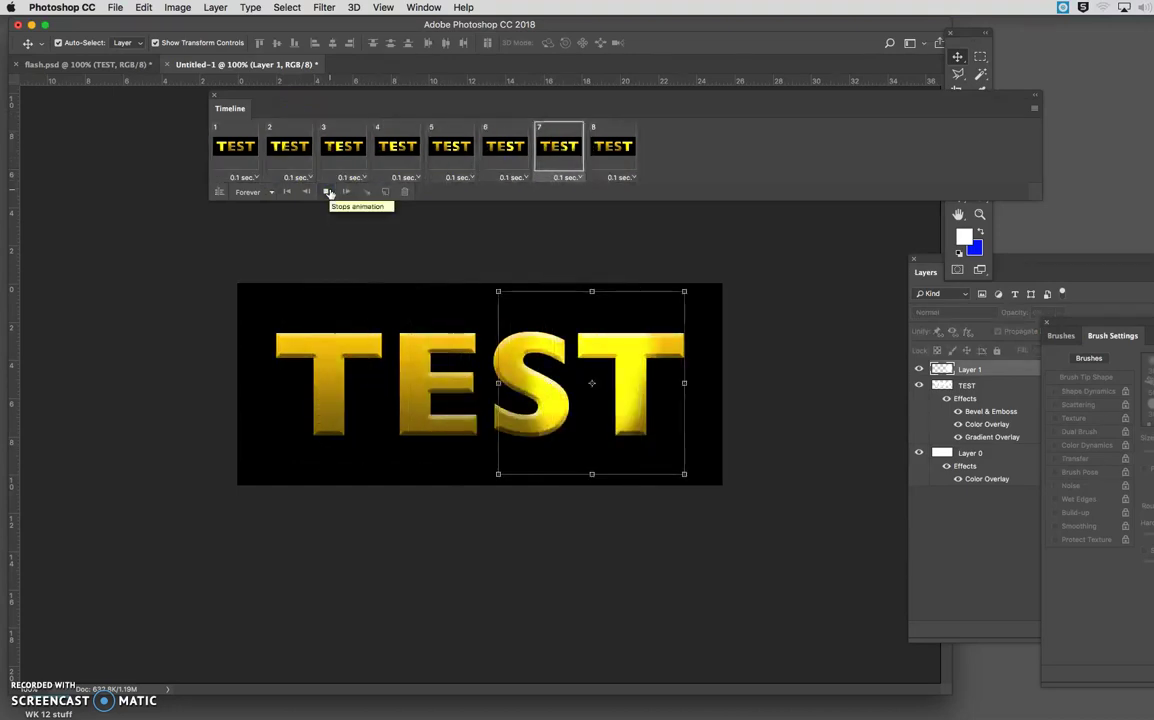
{"action": "left_click", "coordinate": [325, 192]}
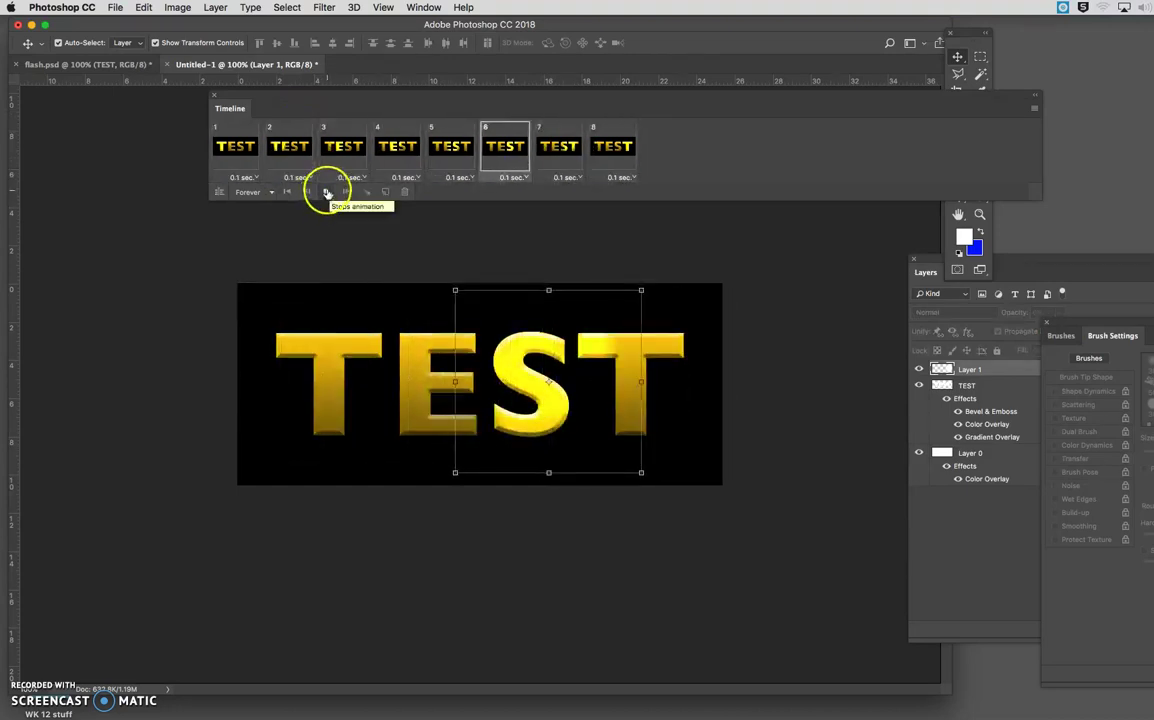
{"action": "left_click", "coordinate": [325, 192]}
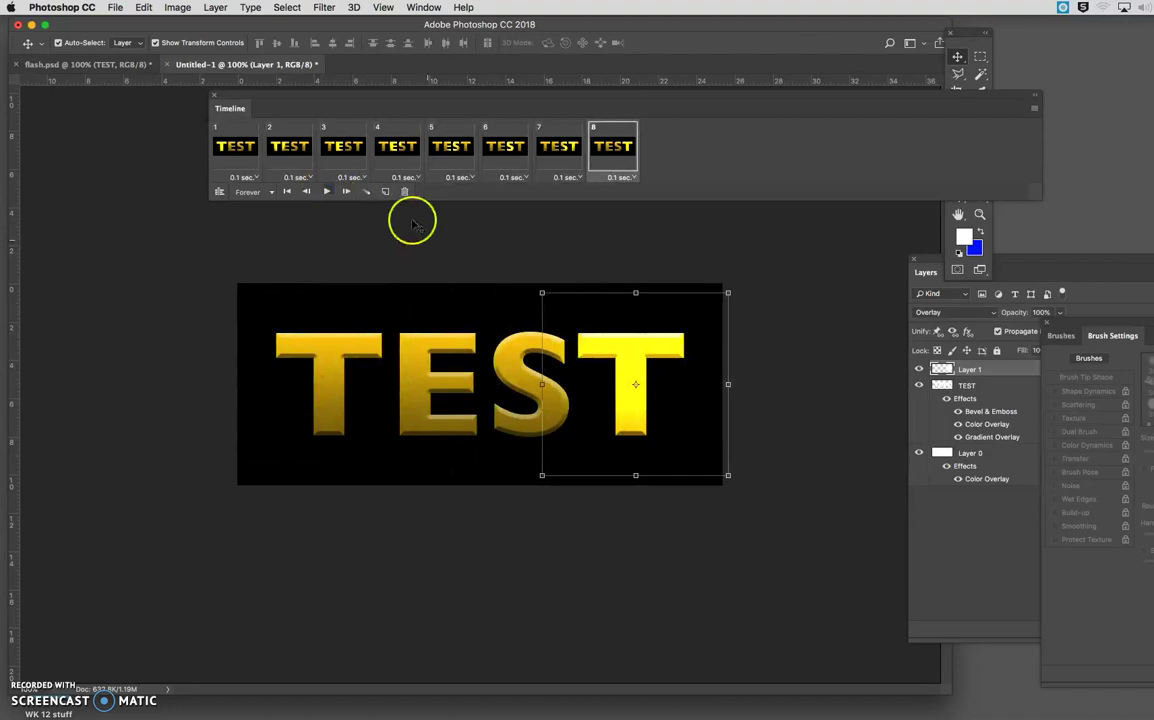
Open the Save for Web (Legacy) export and keep the download-time estimate at 256 Kbps Cable/DSL
{"action": "left_click", "coordinate": [113, 7]}
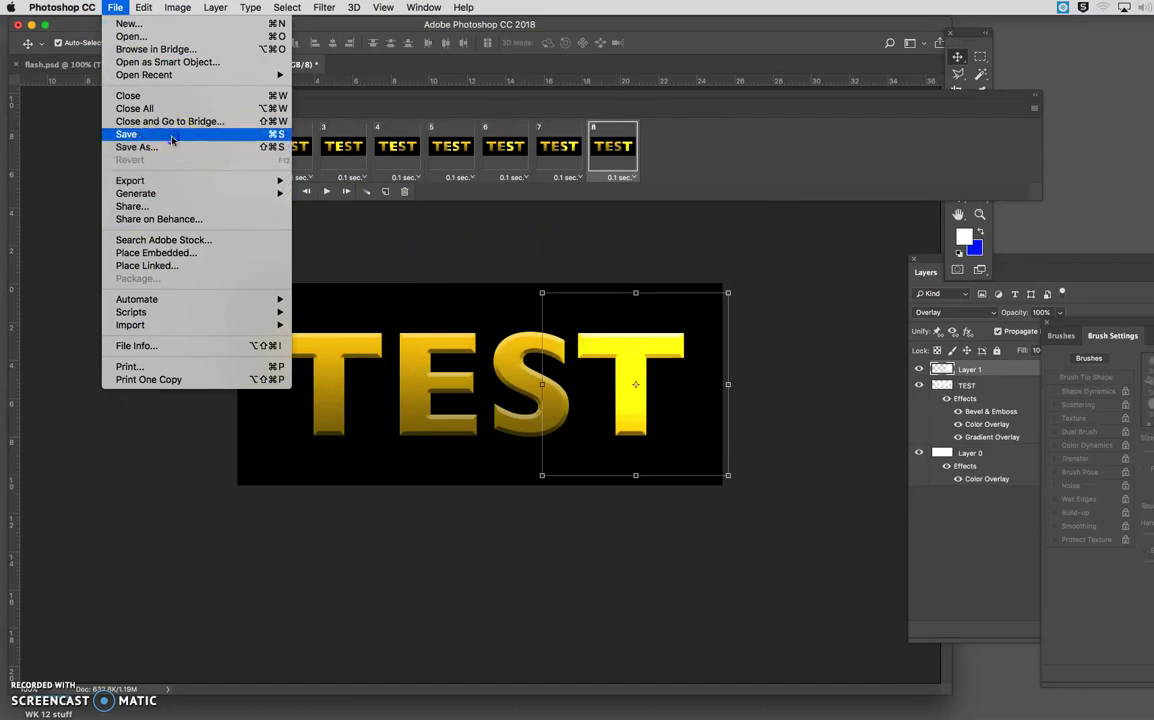
{"action": "mouse_move", "coordinate": [250, 181]}
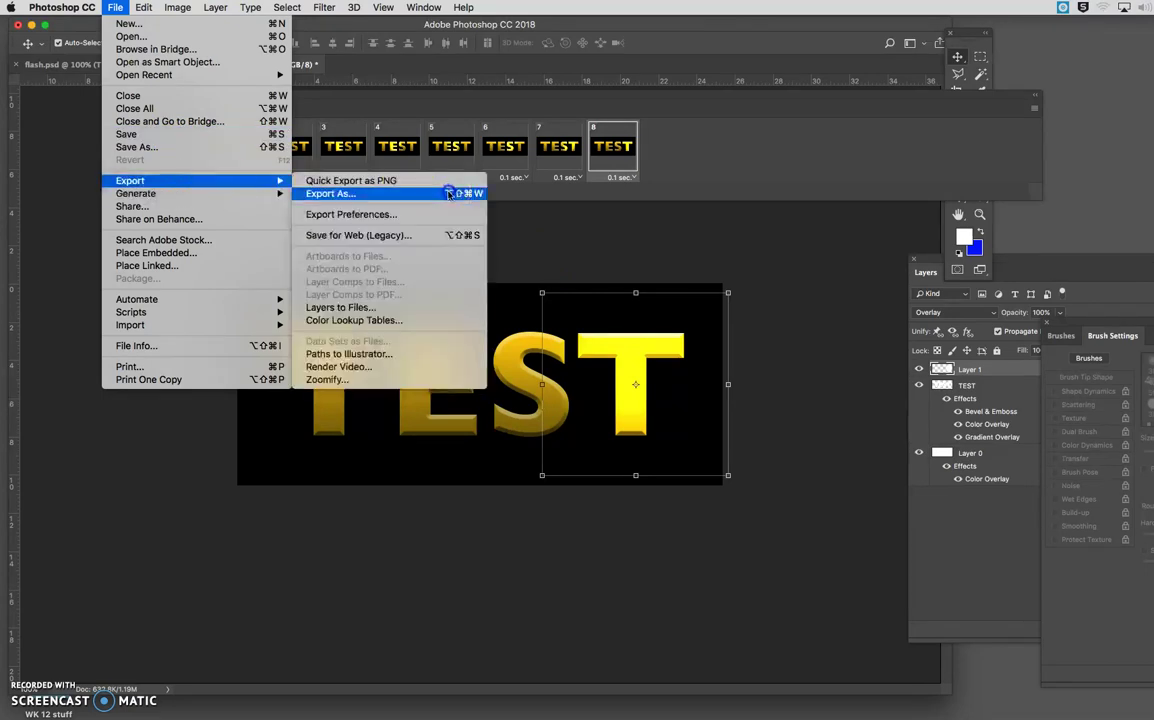
{"action": "left_click", "coordinate": [350, 236]}
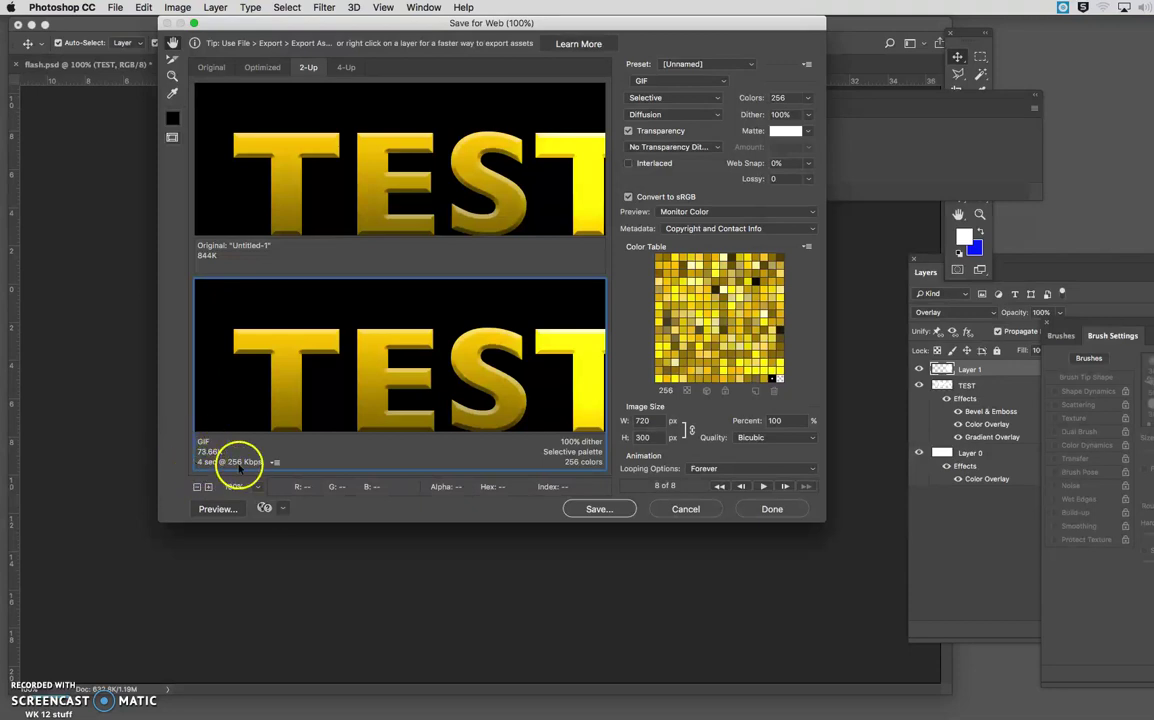
{"action": "left_click", "coordinate": [277, 464]}
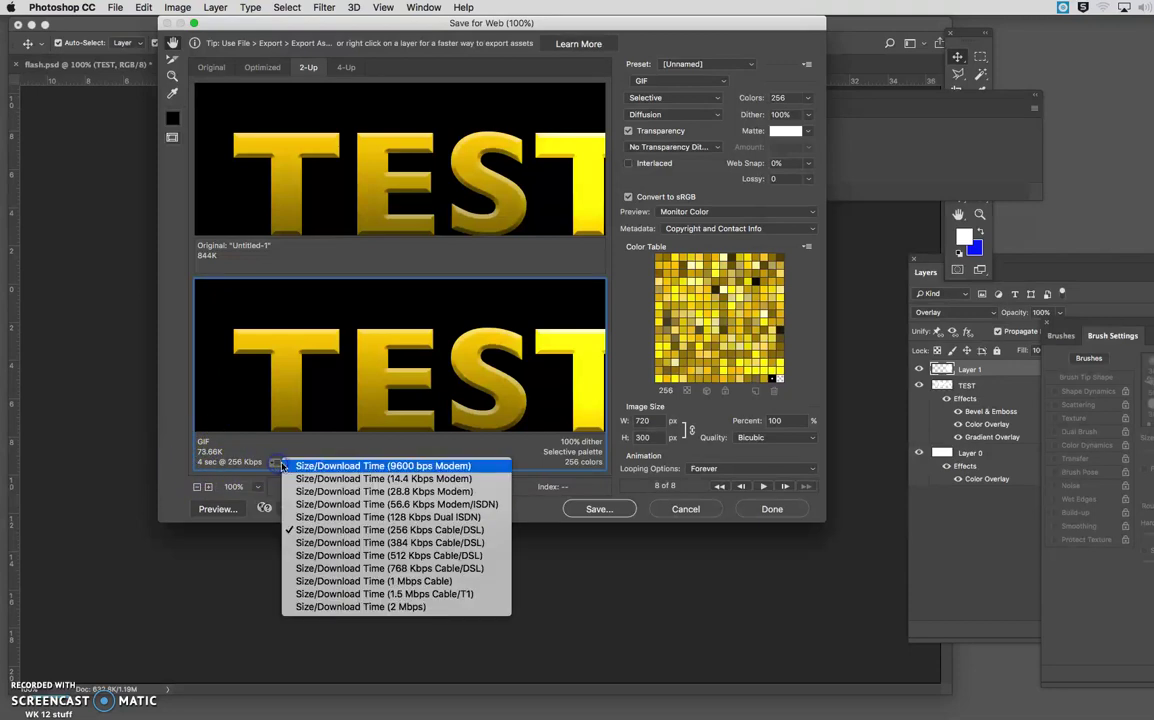
{"action": "left_click", "coordinate": [331, 533]}
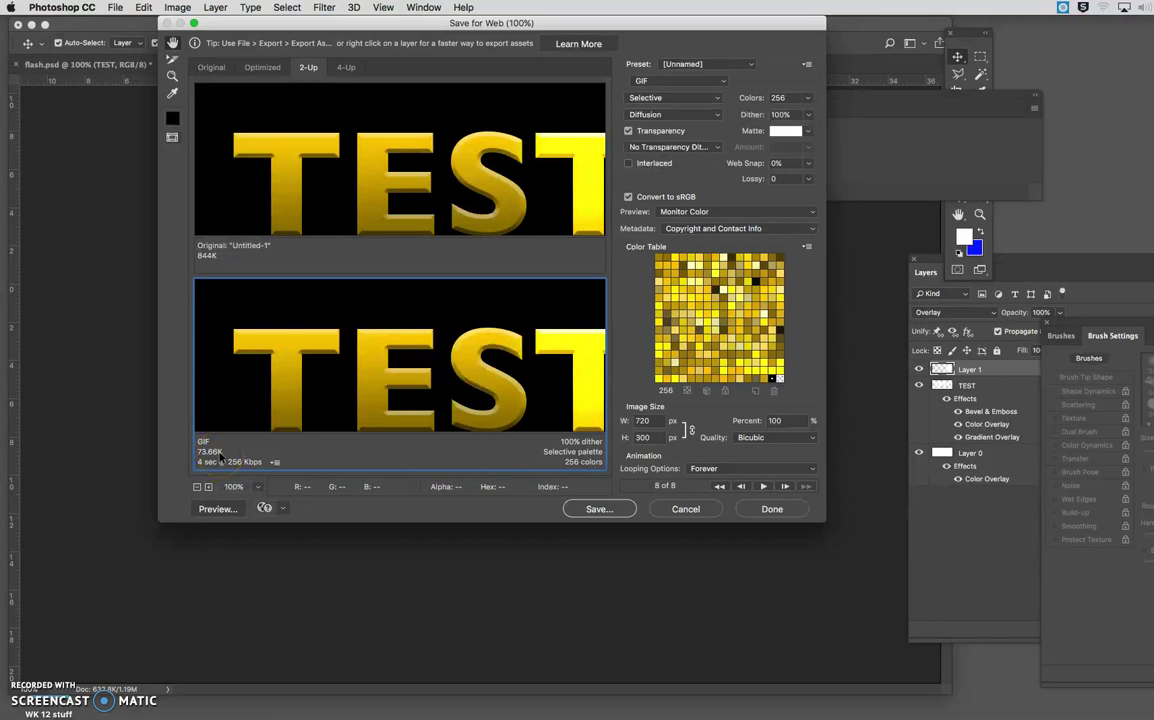
{"action": "left_click", "coordinate": [225, 470]}
{"action": "mouse_move", "coordinate": [497, 362]}
{"action": "left_mouse_down"}
{"action": "mouse_move", "coordinate": [555, 454]}
{"action": "mouse_move", "coordinate": [459, 388]}
{"action": "mouse_move", "coordinate": [440, 396]}
{"action": "mouse_move", "coordinate": [463, 410]}
{"action": "left_mouse_up"}
{"action": "mouse_move", "coordinate": [469, 410]}
{"action": "left_mouse_down"}
{"action": "mouse_move", "coordinate": [580, 404]}
{"action": "mouse_move", "coordinate": [655, 467]}
{"action": "left_mouse_up"}
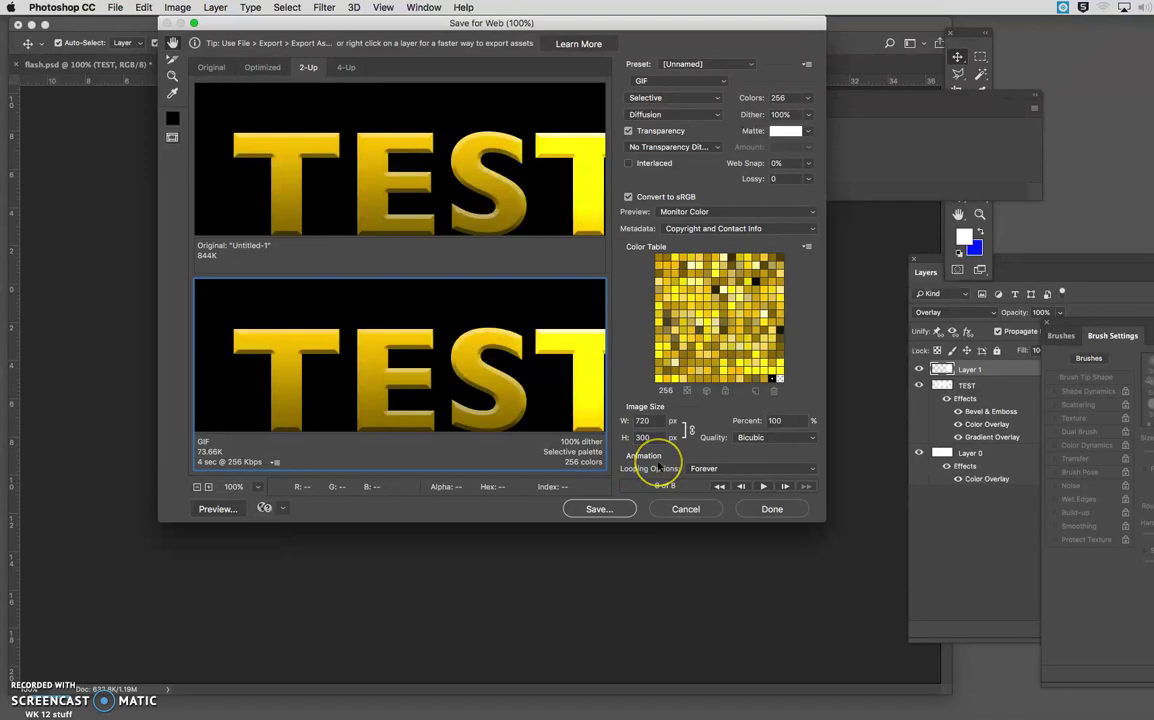
Try JPEG as the export format, and return it to GIF
{"action": "left_click", "coordinate": [658, 86]}
{"action": "left_click", "coordinate": [660, 93]}
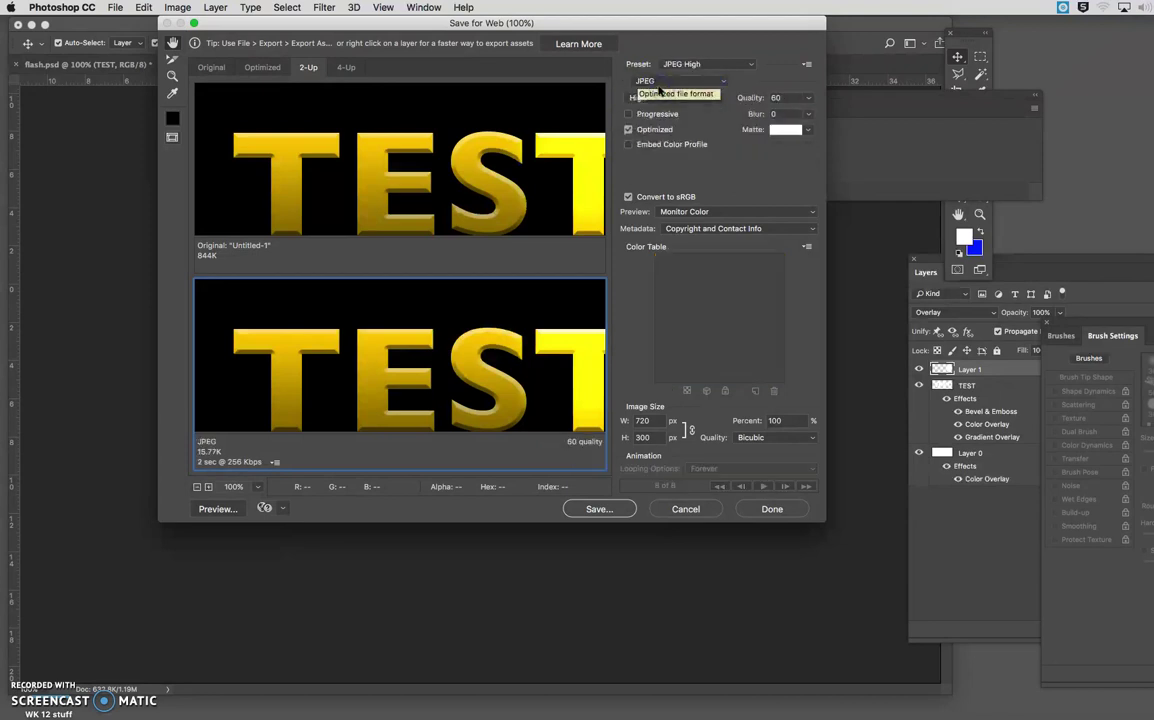
{"action": "left_click", "coordinate": [660, 88]}
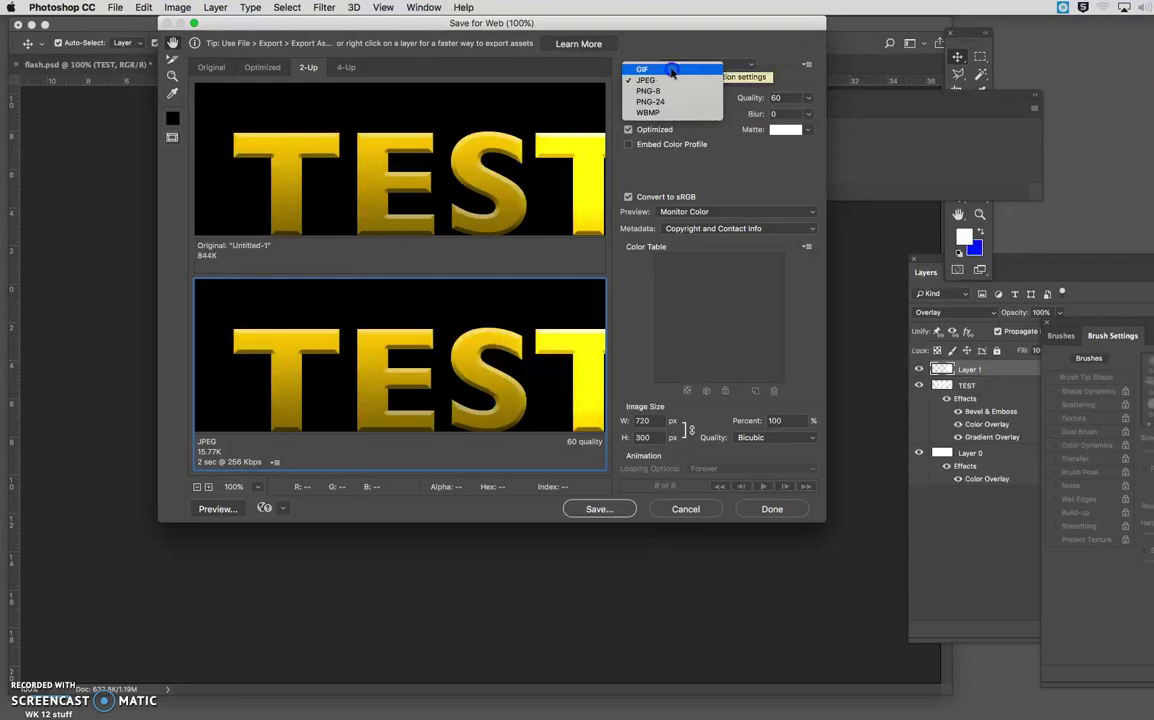
{"action": "left_click", "coordinate": [672, 70]}
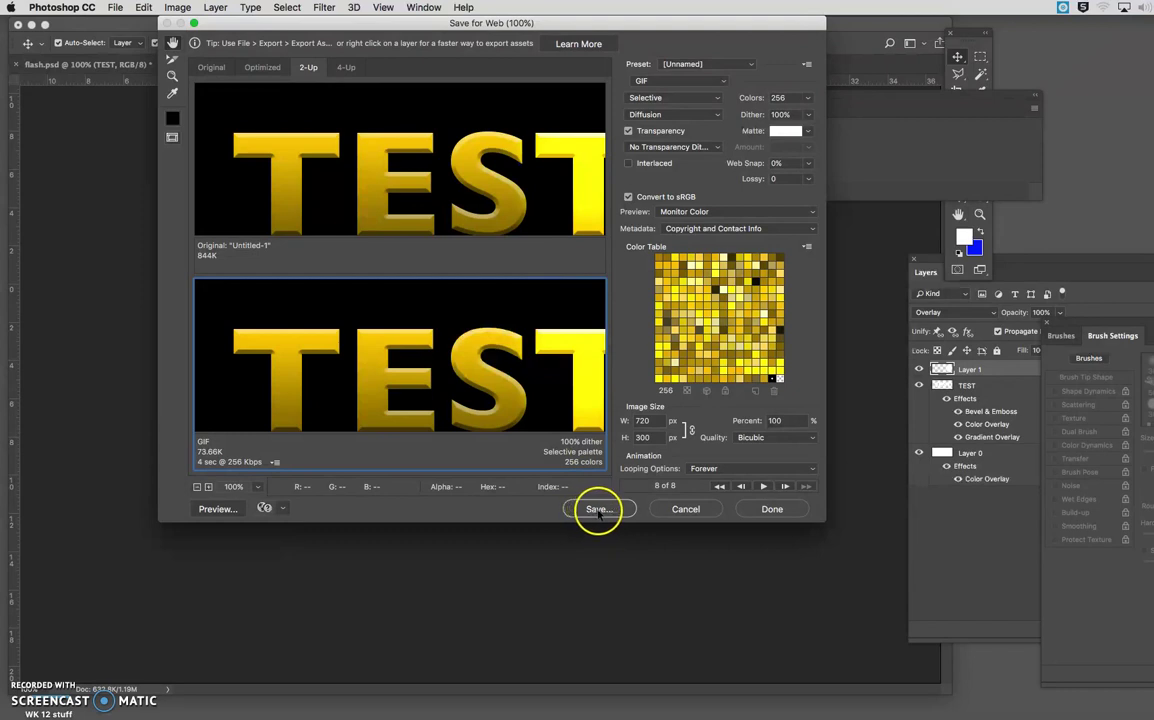
Preview the animated GIF in the Safari browser, and close the preview
{"action": "left_click", "coordinate": [214, 509]}
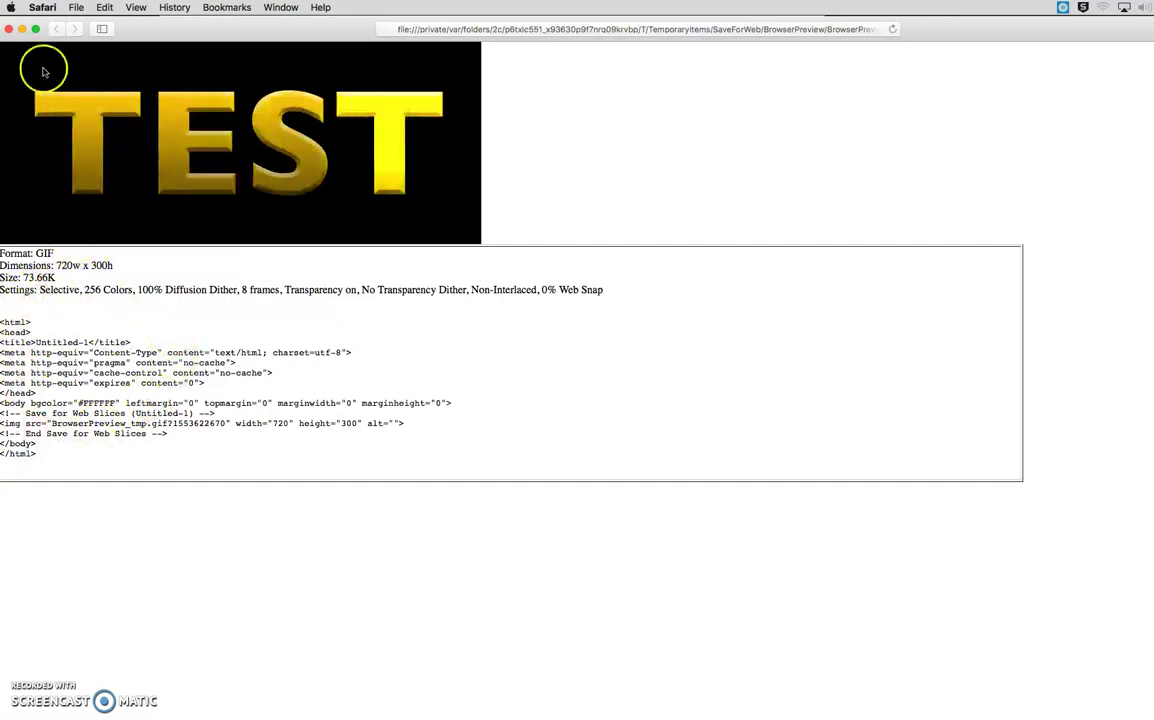
{"action": "left_click_drag", "start_coordinate": [174, 30], "coordinate": [197, 32]}
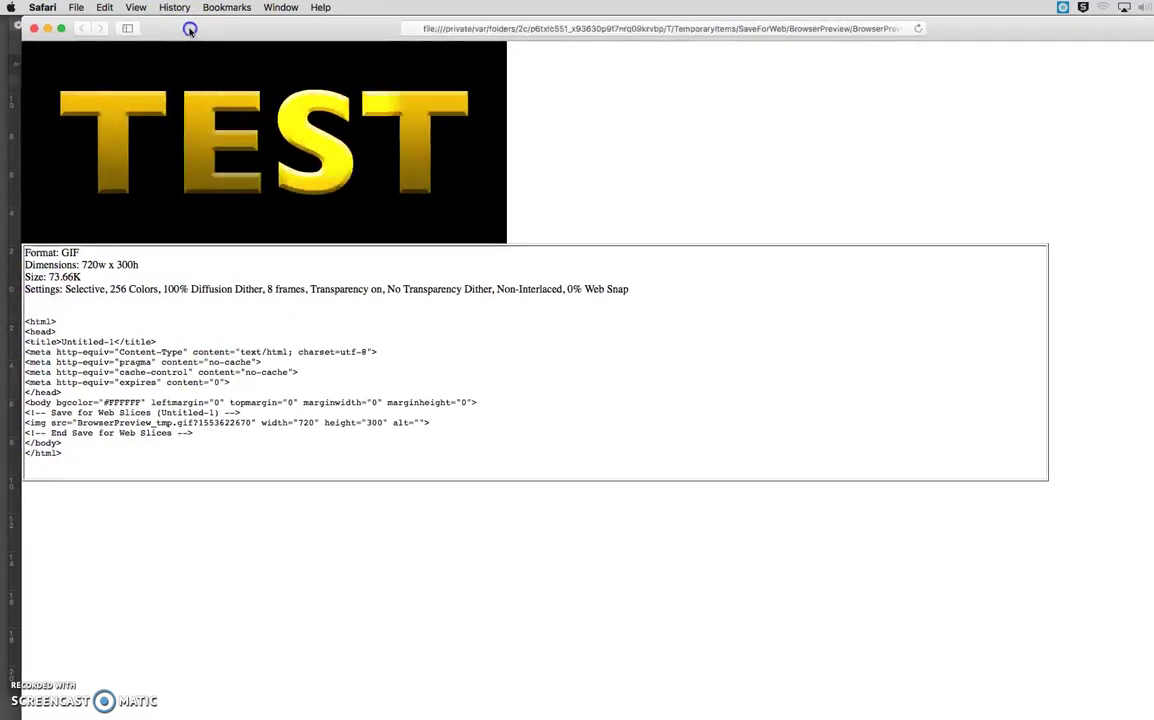
{"action": "left_click", "coordinate": [32, 30]}
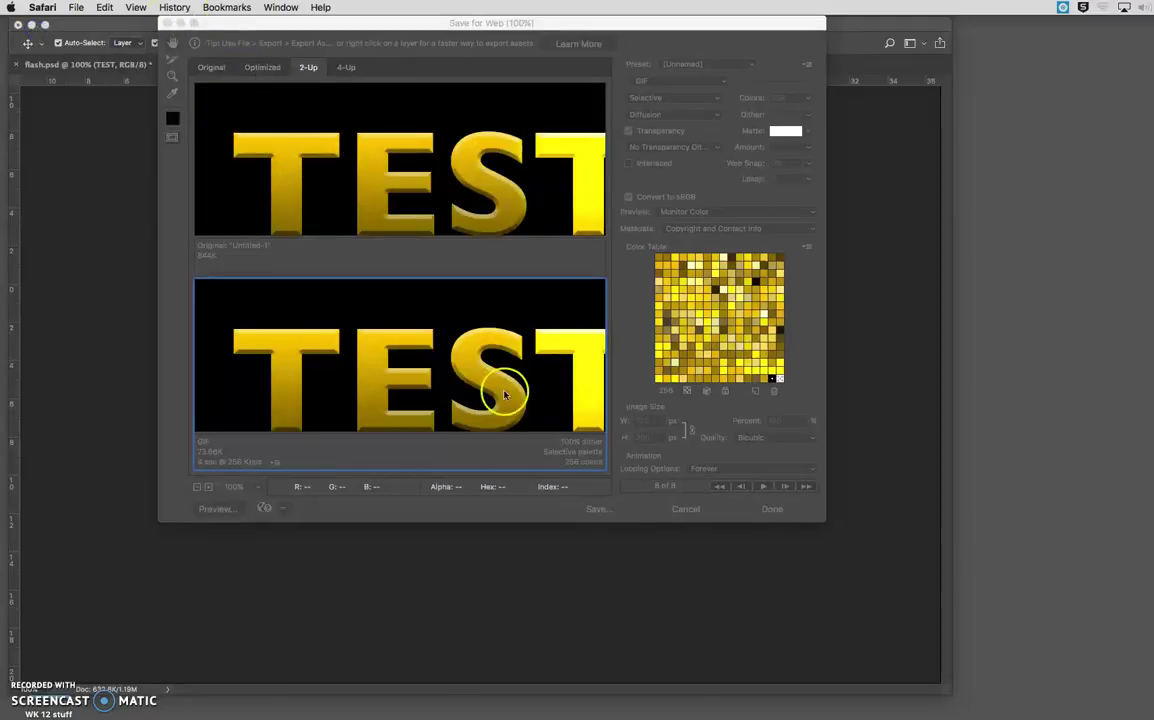
Save the optimized animation to the Desktop as TEXT5.gif with the Images Only format and default settings
{"action": "left_click", "coordinate": [582, 498]}
{"action": "left_click", "coordinate": [597, 509]}
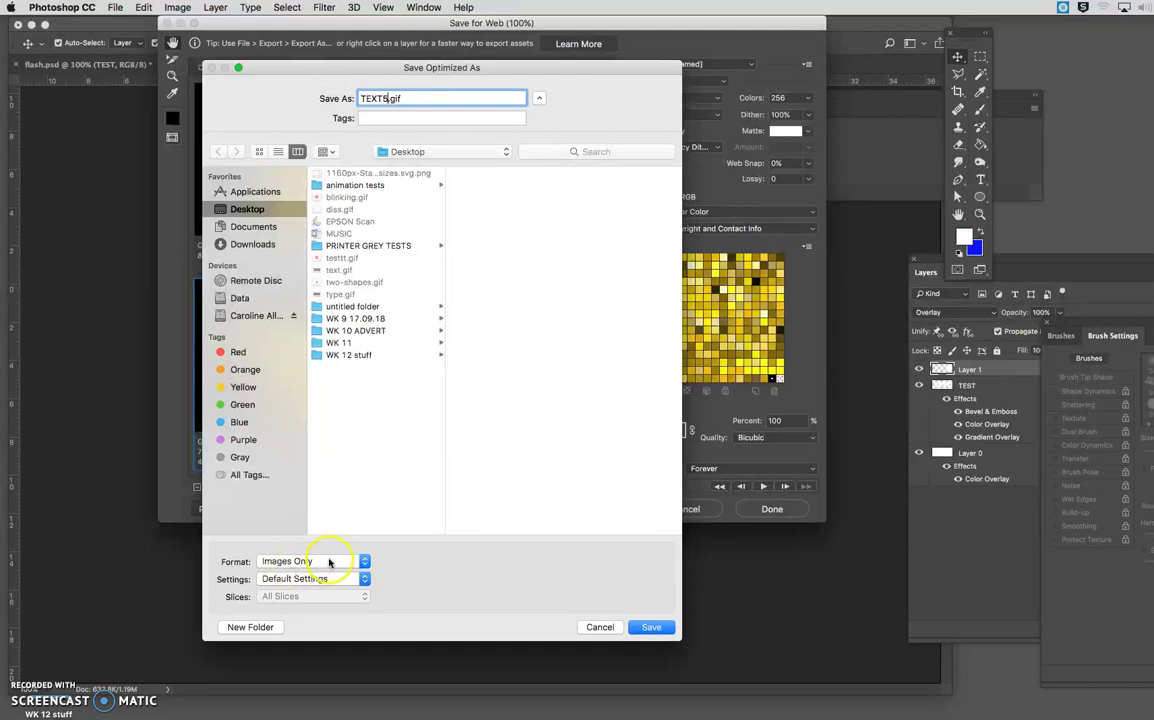
{"action": "left_click", "coordinate": [329, 563]}
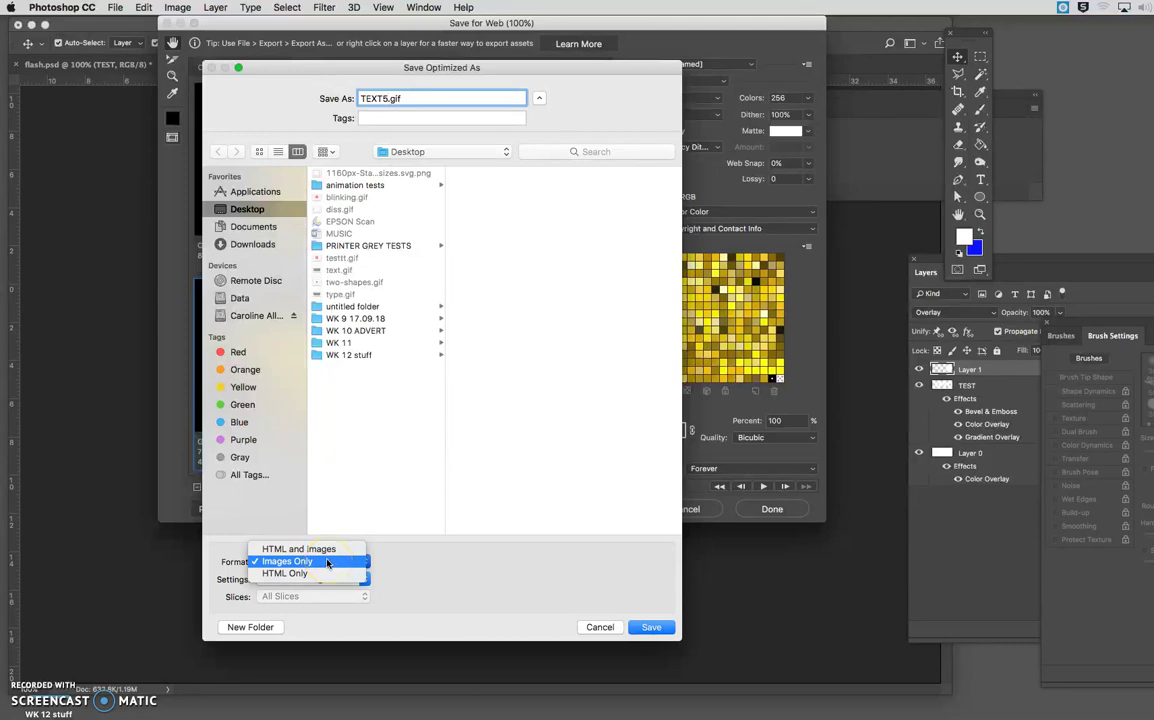
{"action": "left_click", "coordinate": [342, 565]}
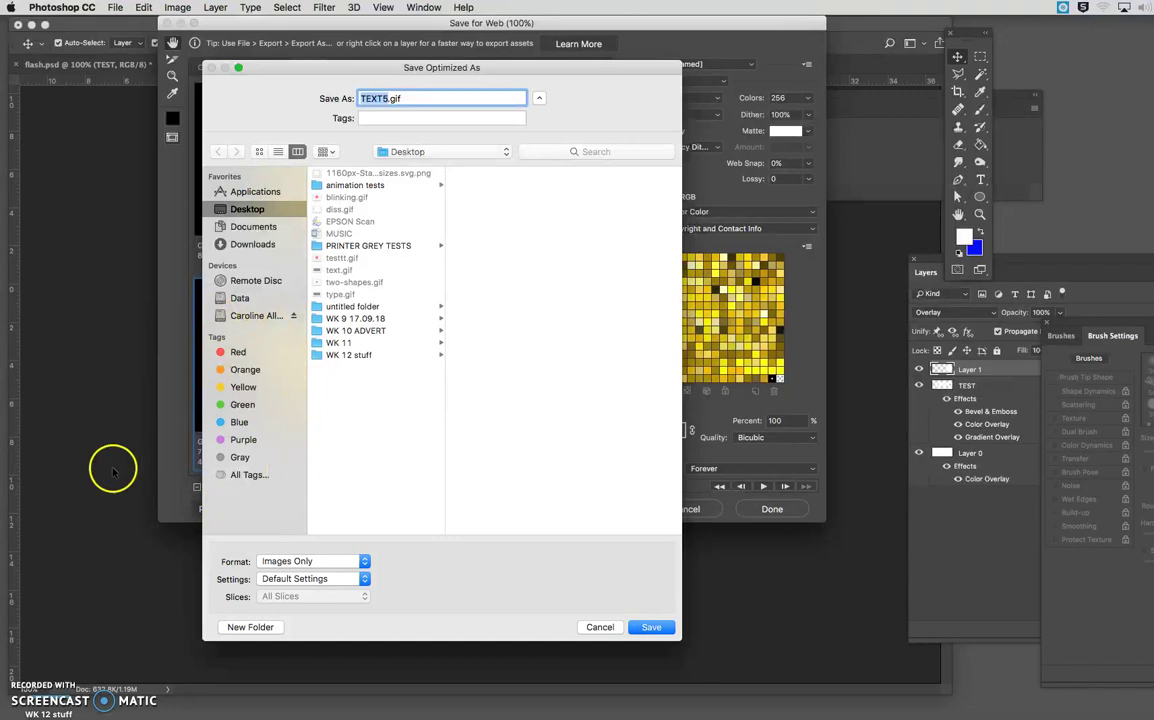
{"action": "left_click", "coordinate": [306, 561]}
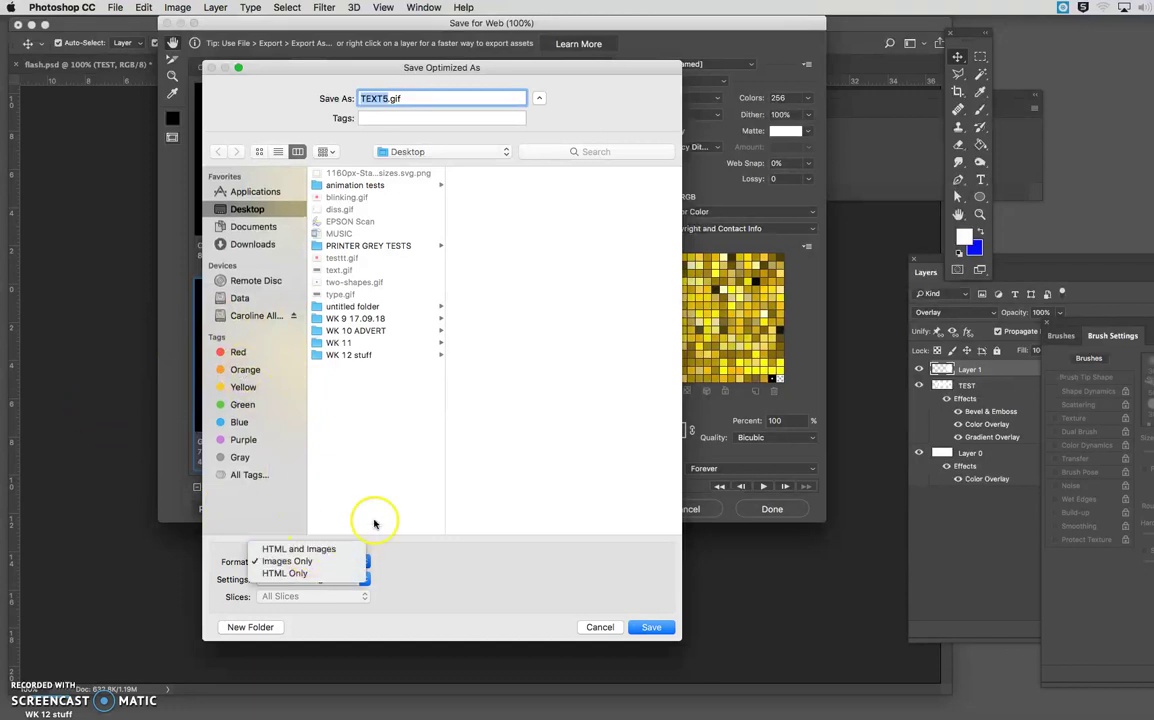
{"action": "left_click", "coordinate": [398, 499]}
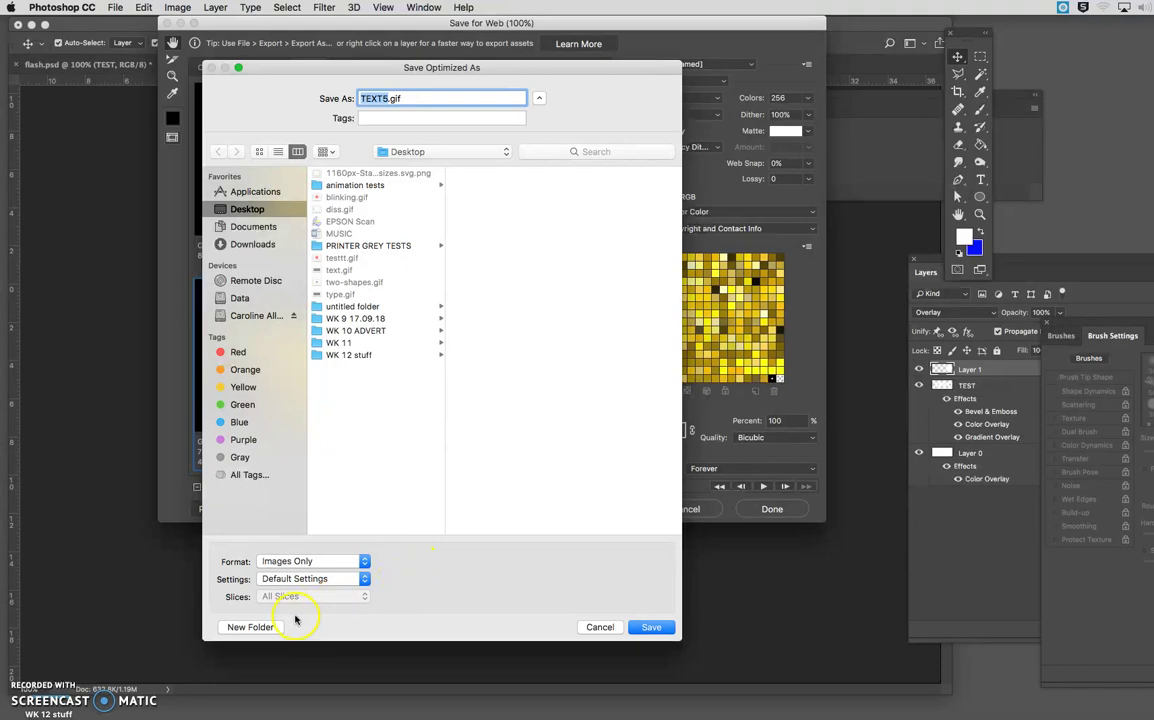
{"action": "left_click", "coordinate": [648, 629]}
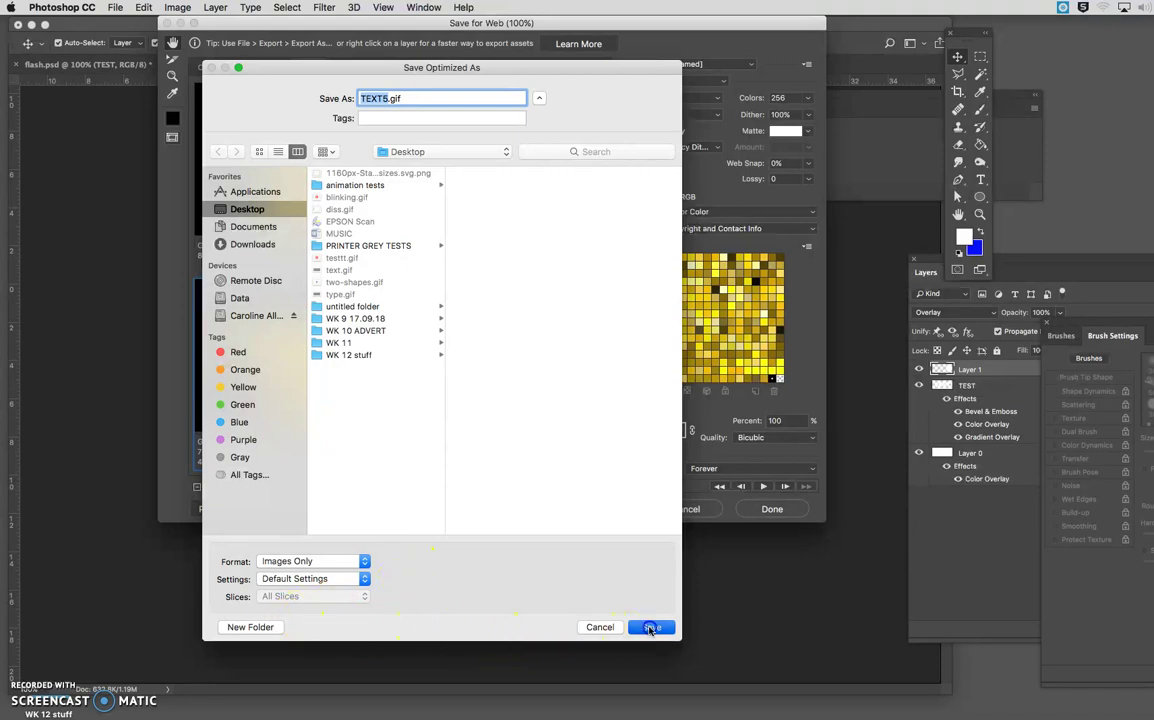
Switch to the desktop by minimizing the Photoshop window, and move TEXT5.gif to the open area beside the WK folders
{"action": "left_click", "coordinate": [31, 25]}
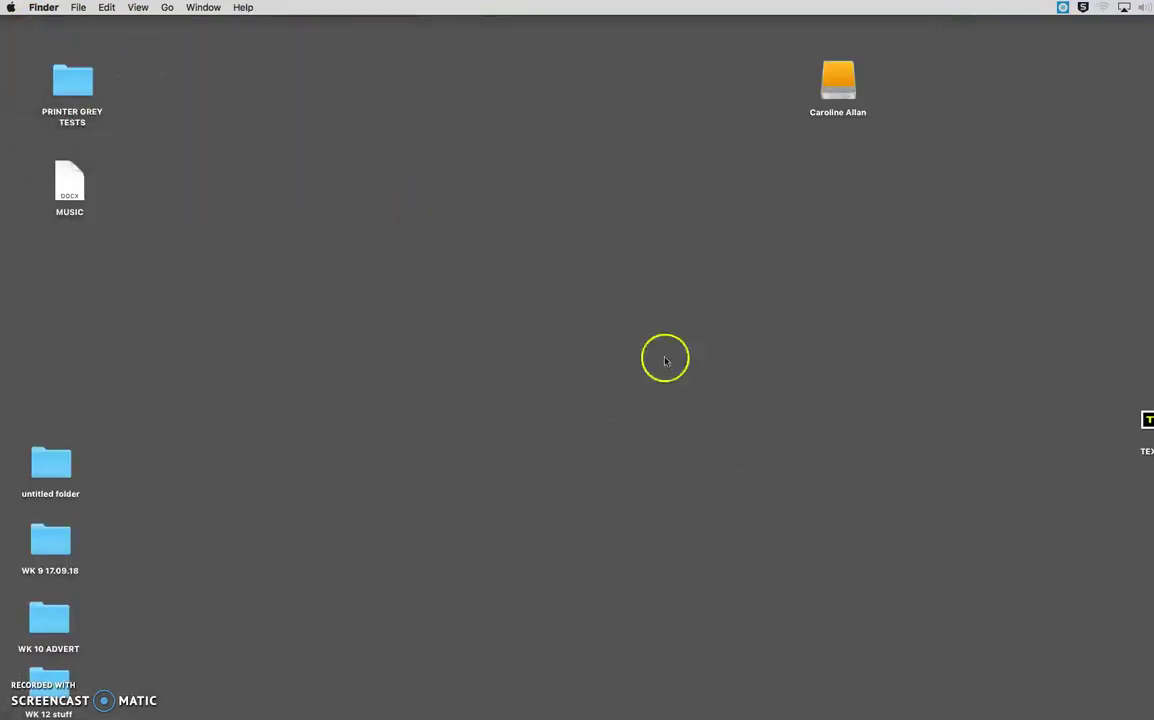
{"action": "left_click_drag", "start_coordinate": [1148, 425], "coordinate": [392, 414]}
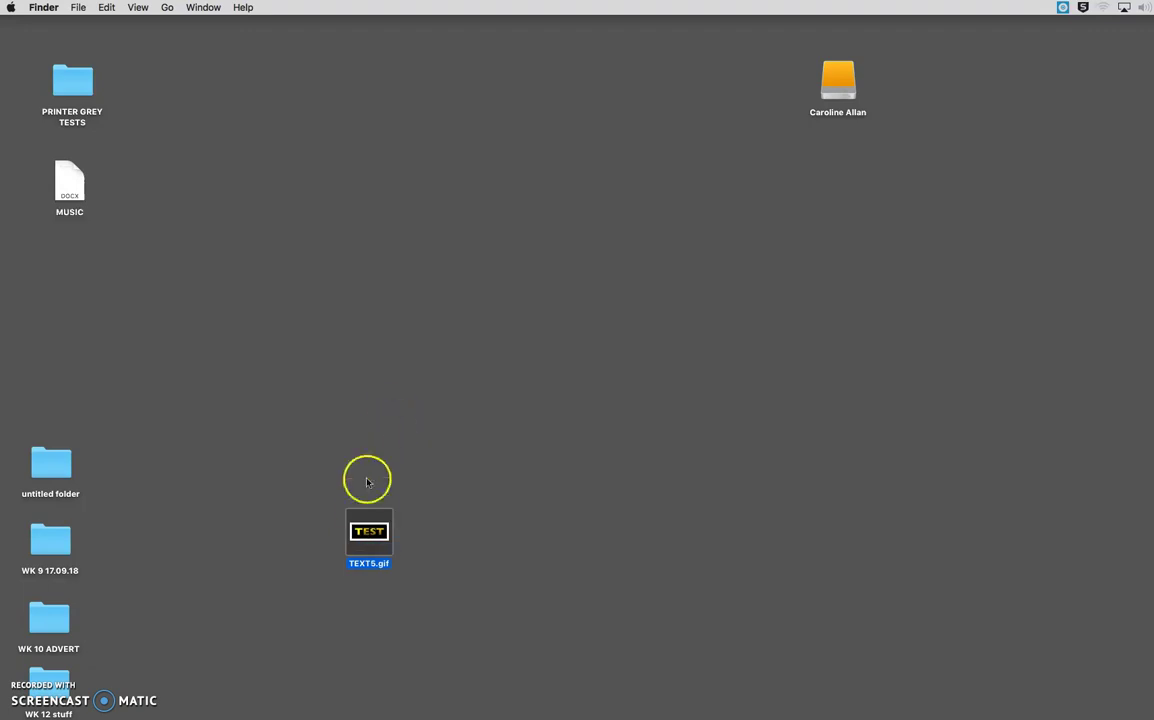
Open TEXT5.gif from the desktop in Firefox to check the animation, and close the browser window
{"action": "left_click_drag", "start_coordinate": [366, 530], "coordinate": [360, 480]}
{"action": "left_click_drag", "start_coordinate": [397, 432], "coordinate": [289, 706]}
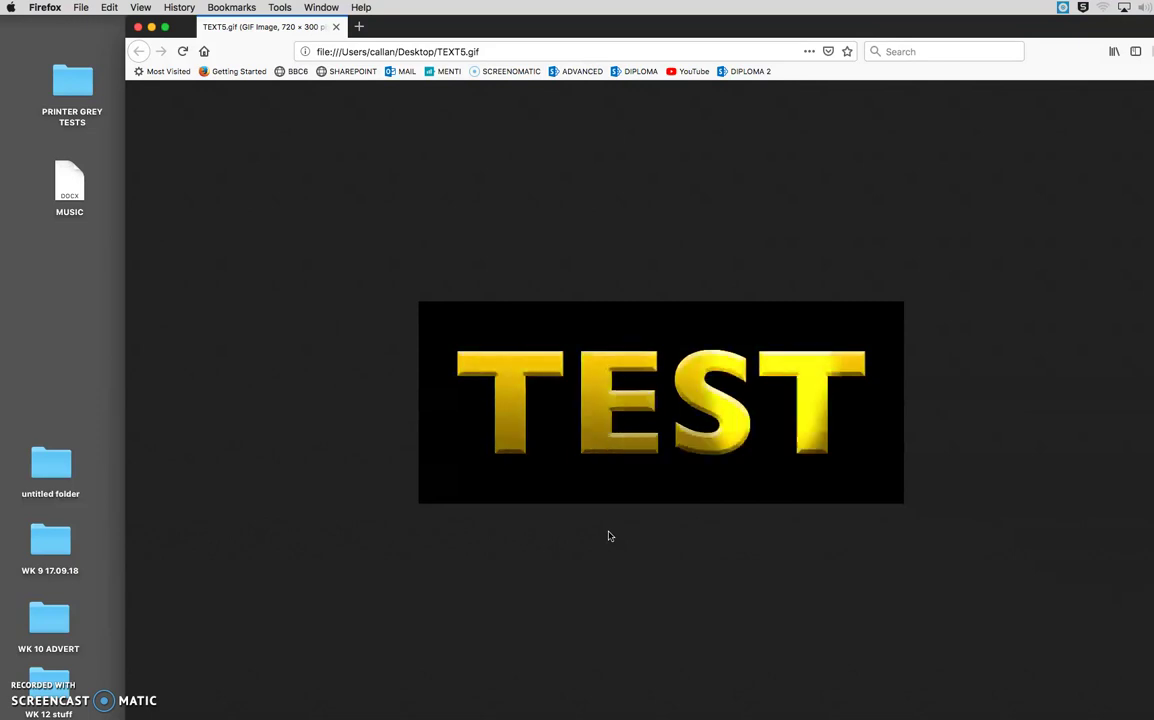
{"action": "left_click", "coordinate": [138, 26]}
{"action": "left_click", "coordinate": [345, 590]}
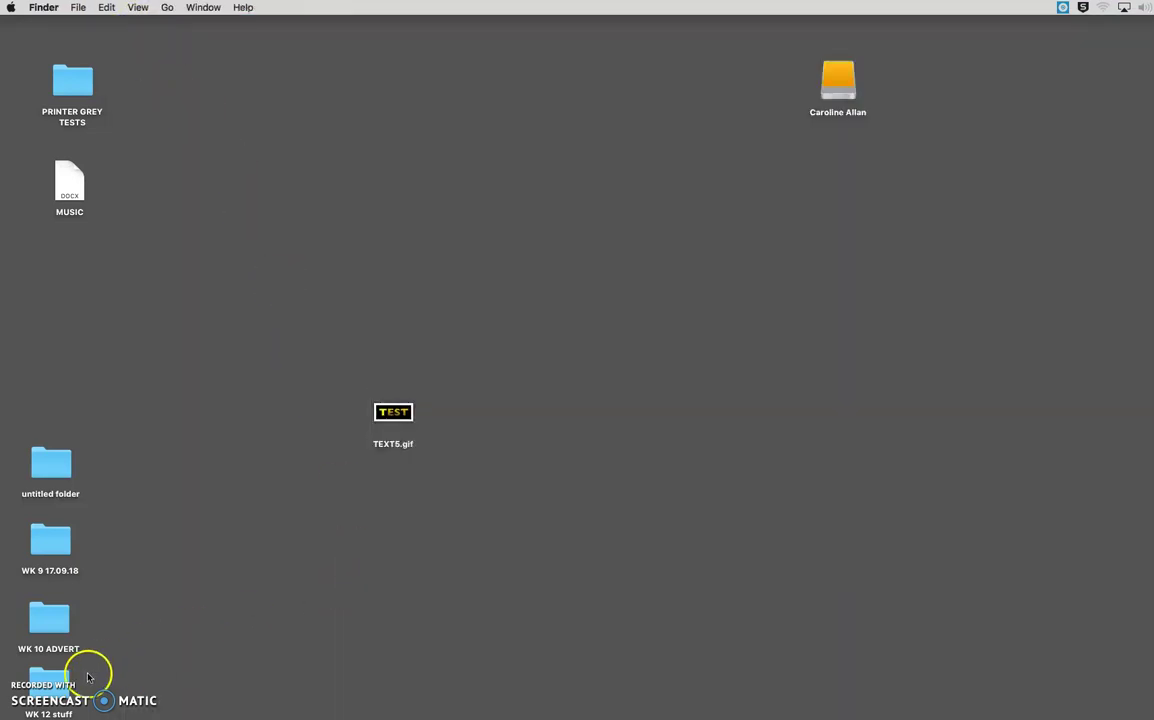
Switch back to the TEST banner document in Photoshop
{"action": "left_click", "coordinate": [221, 675]}
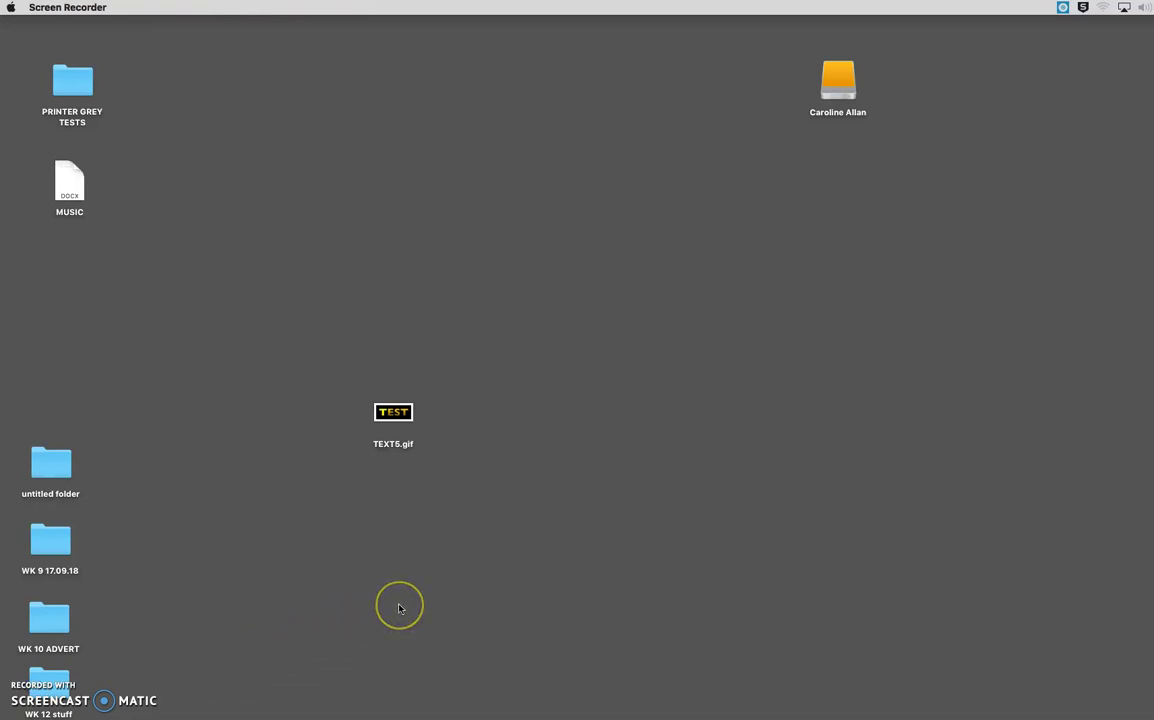
{"action": "left_click_drag", "start_coordinate": [399, 608], "coordinate": [395, 418]}
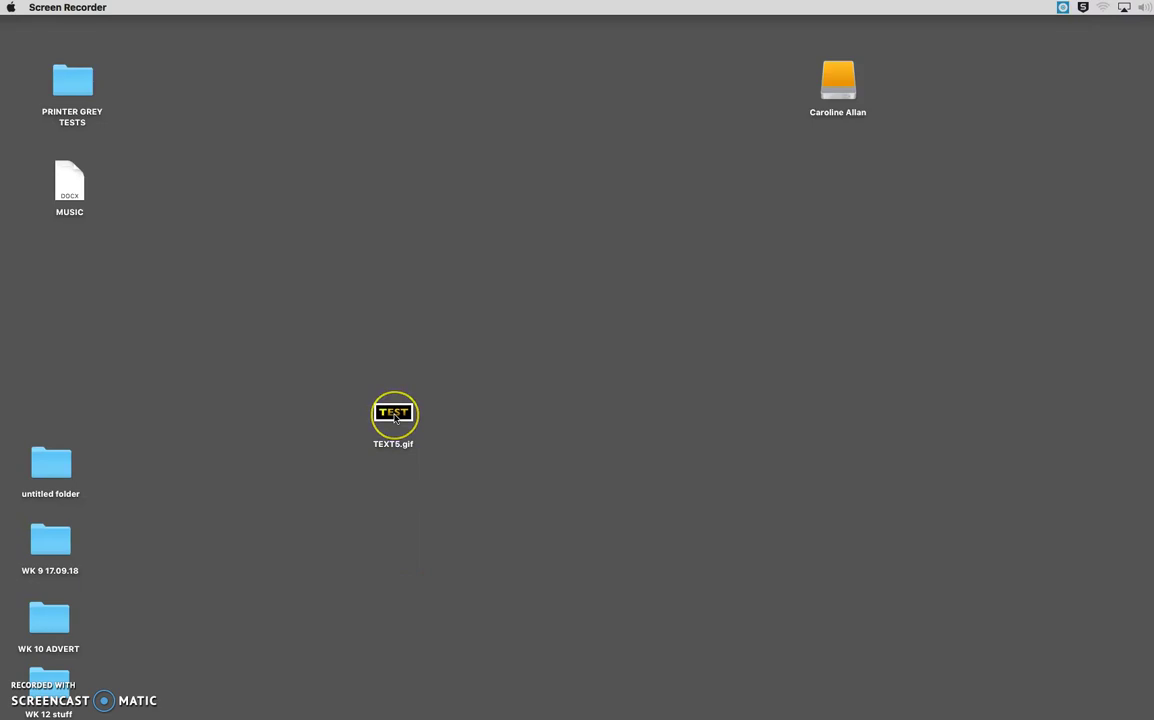
{"action": "left_click", "coordinate": [415, 463]}
{"action": "mouse_move", "coordinate": [290, 712]}
{"action": "left_click", "coordinate": [222, 706]}
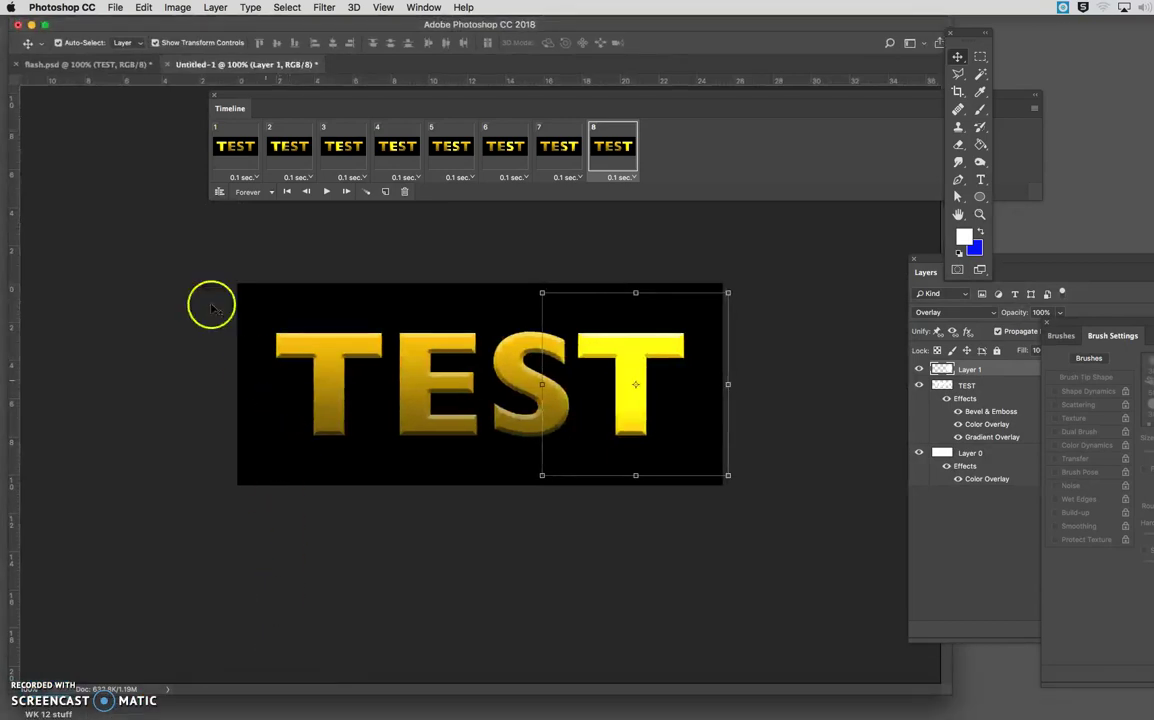
{"action": "left_click", "coordinate": [113, 8]}
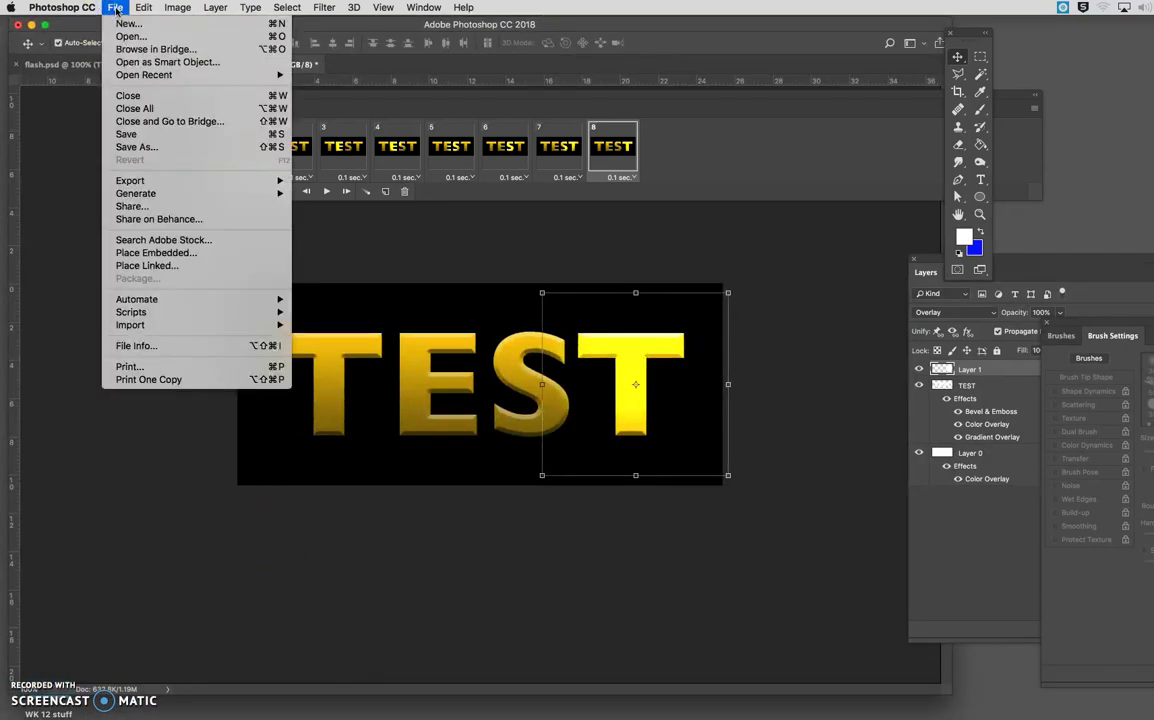
{"action": "left_click", "coordinate": [142, 148]}
{"action": "left_click", "coordinate": [422, 240]}
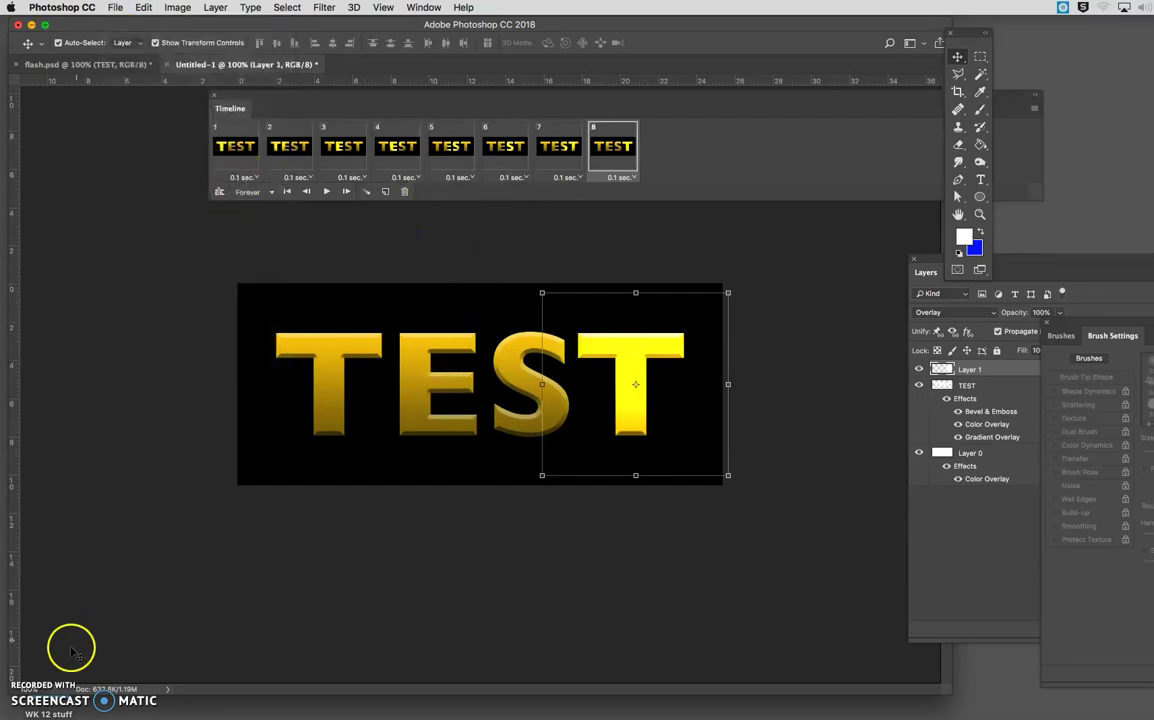